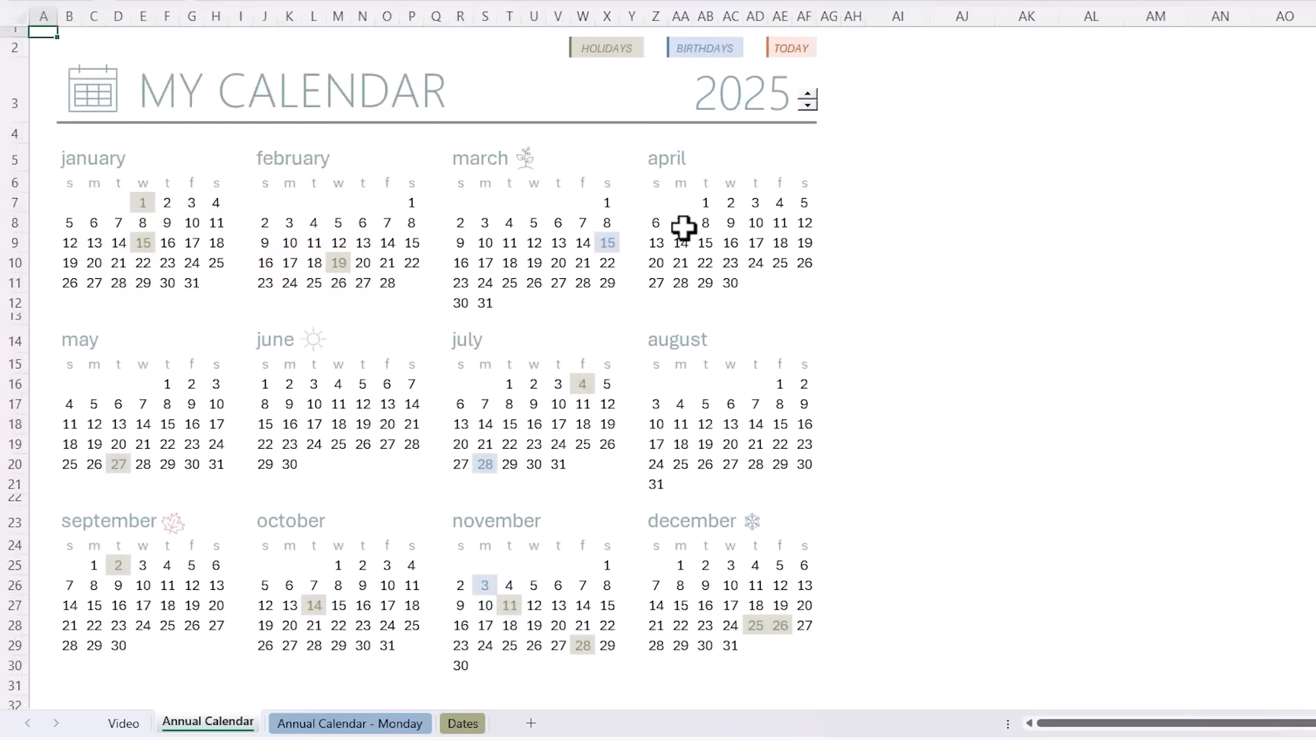
# - Step the calendar spinner's year back to 2024, then go to the empty Video sheet
pyautogui.click(808, 106)
pyautogui.click(809, 106)
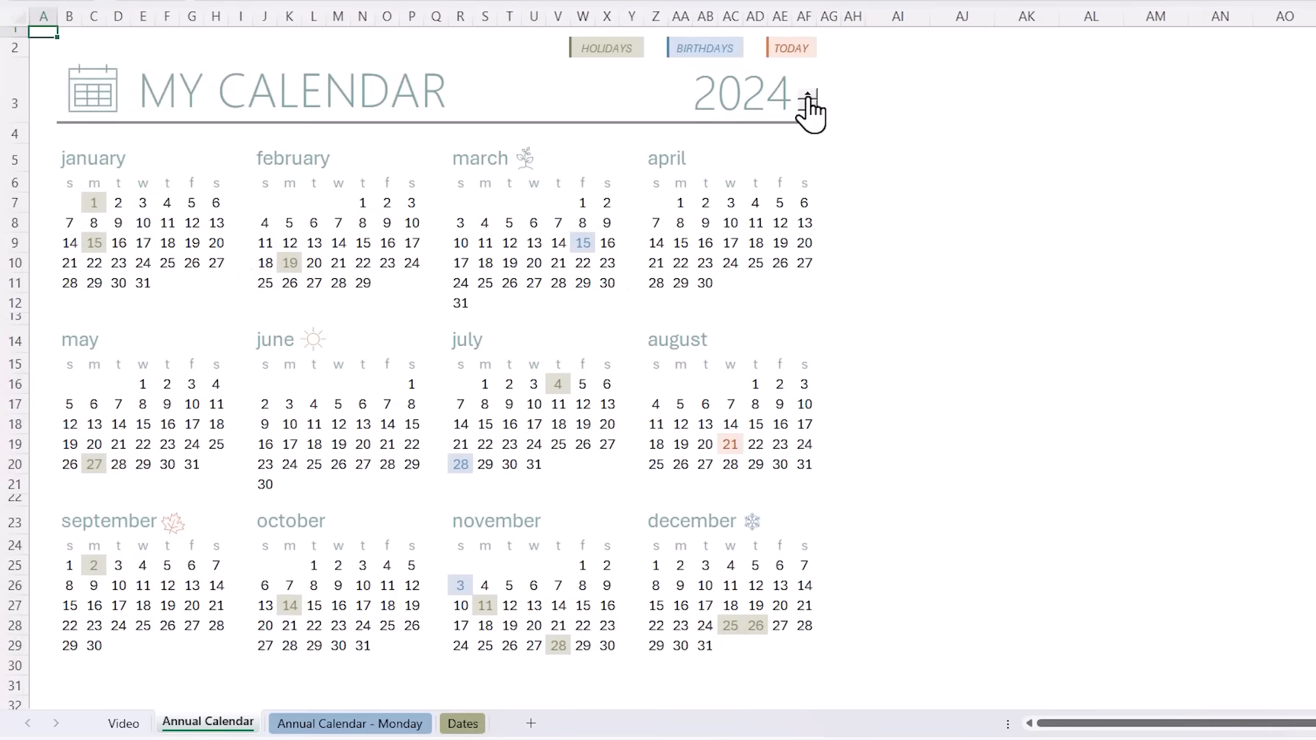
pyautogui.click(809, 97)
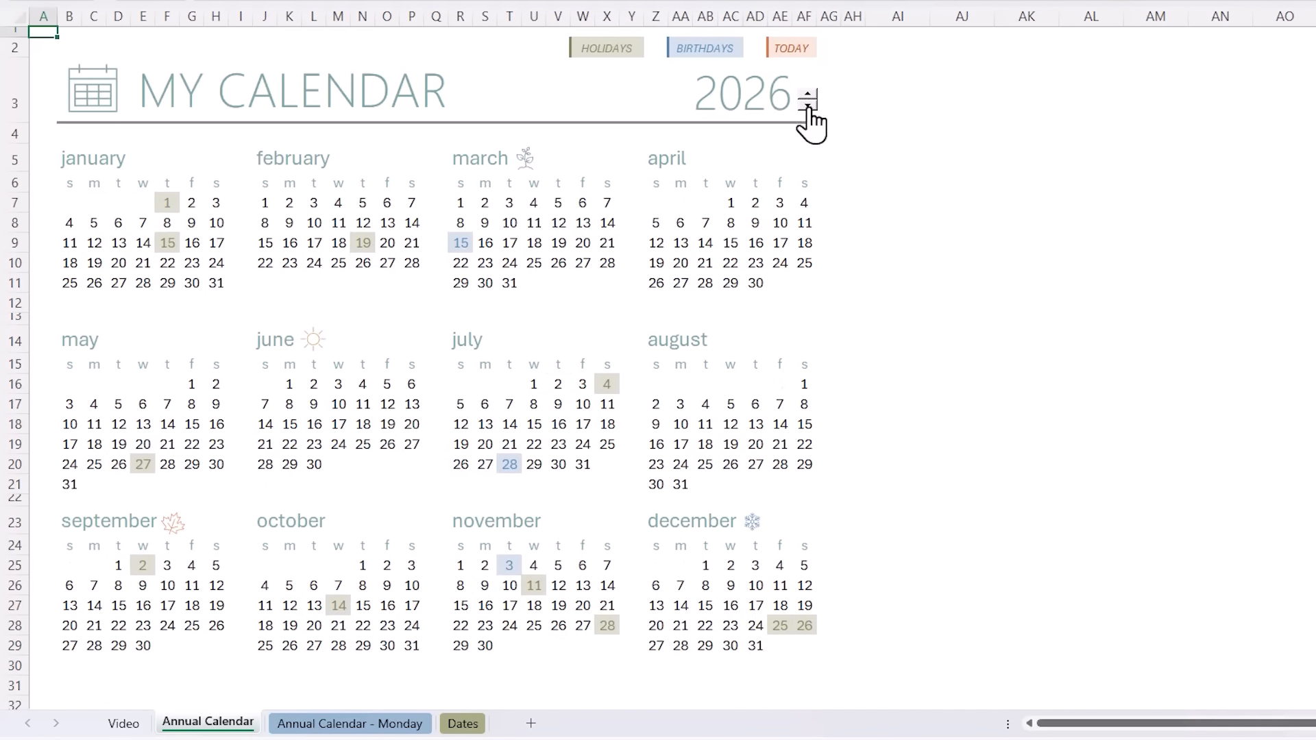
pyautogui.click(809, 107)
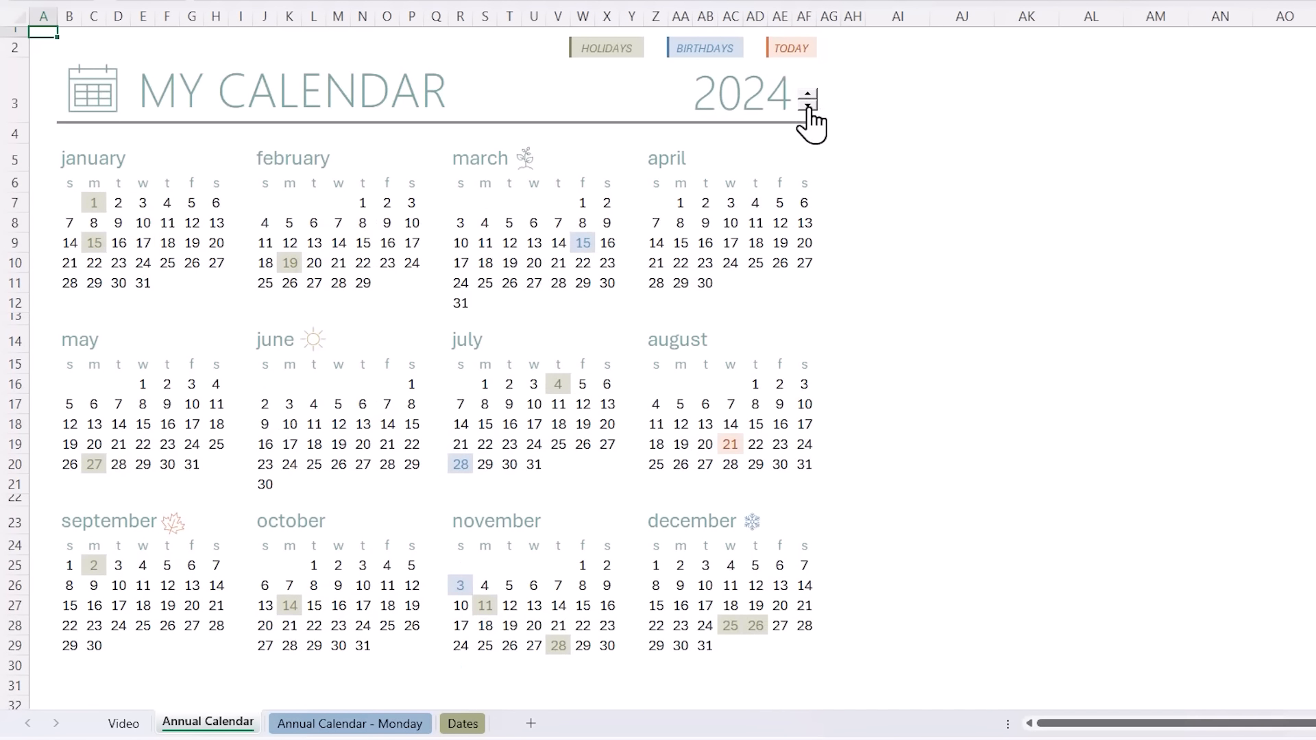
pyautogui.click(124, 724)
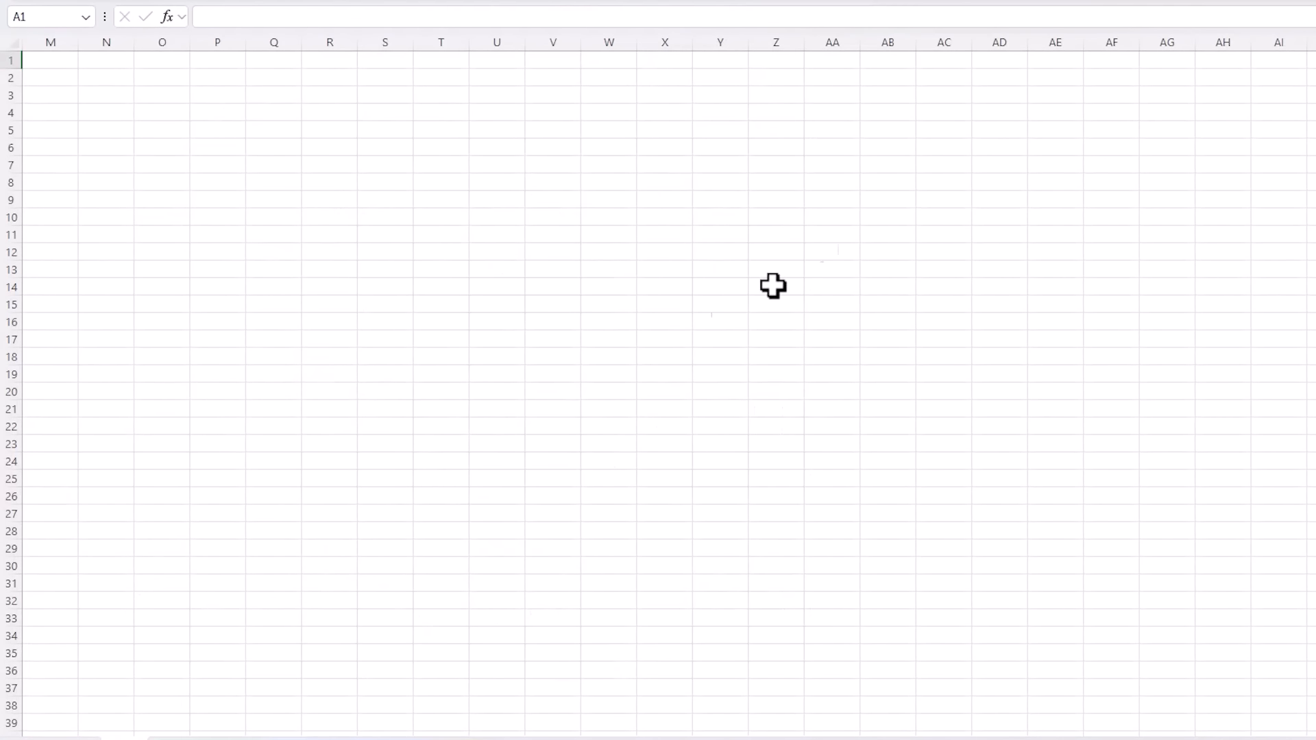
# - Set columns A–AF to width 2.7 and make row 3 about 49.5 high
pyautogui.keyDown('shift'); pyautogui.click(1104, 39); pyautogui.keyUp('shift')
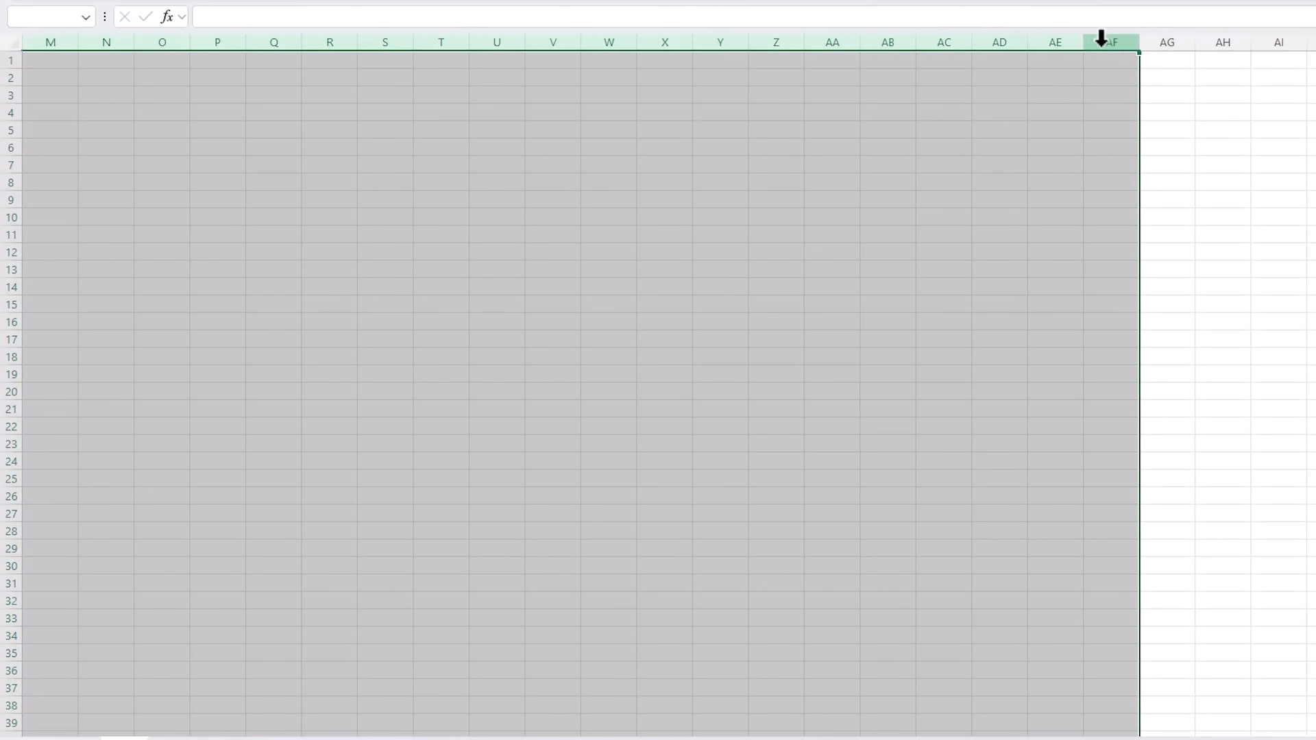
pyautogui.rightClick(926, 40)
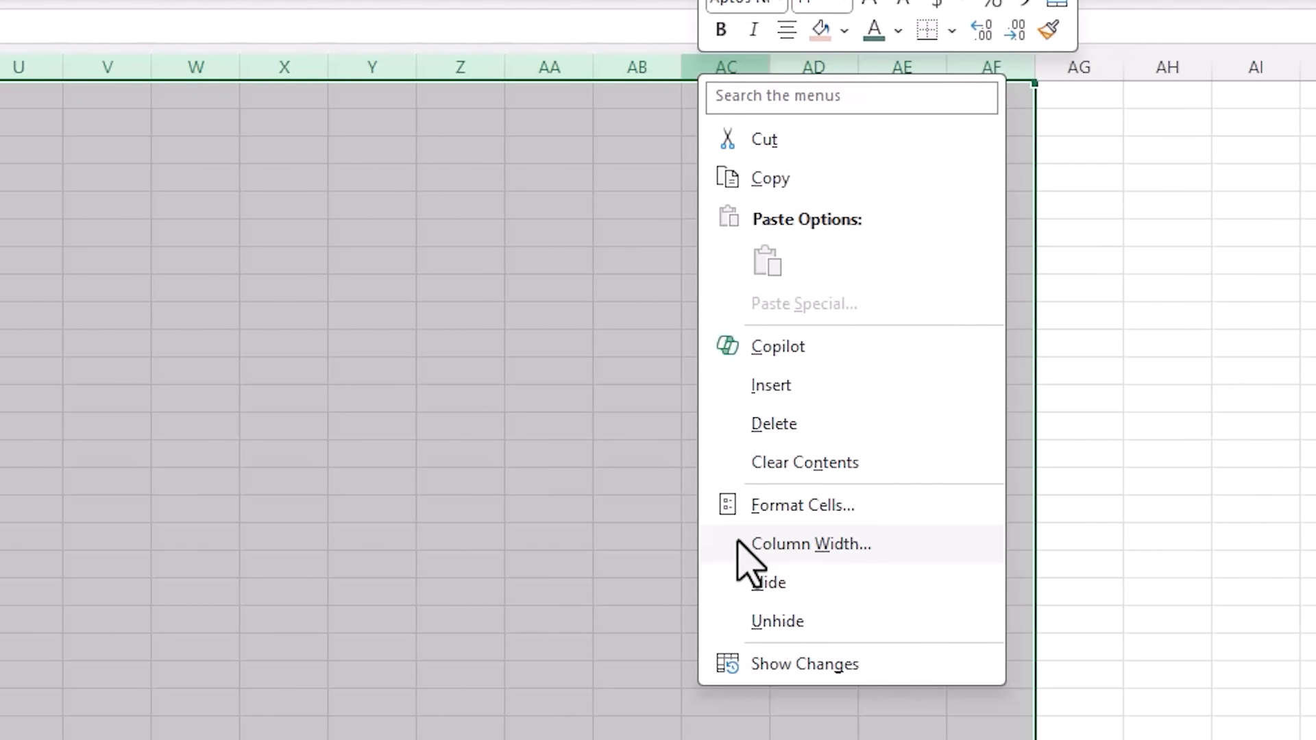
pyautogui.click(738, 540)
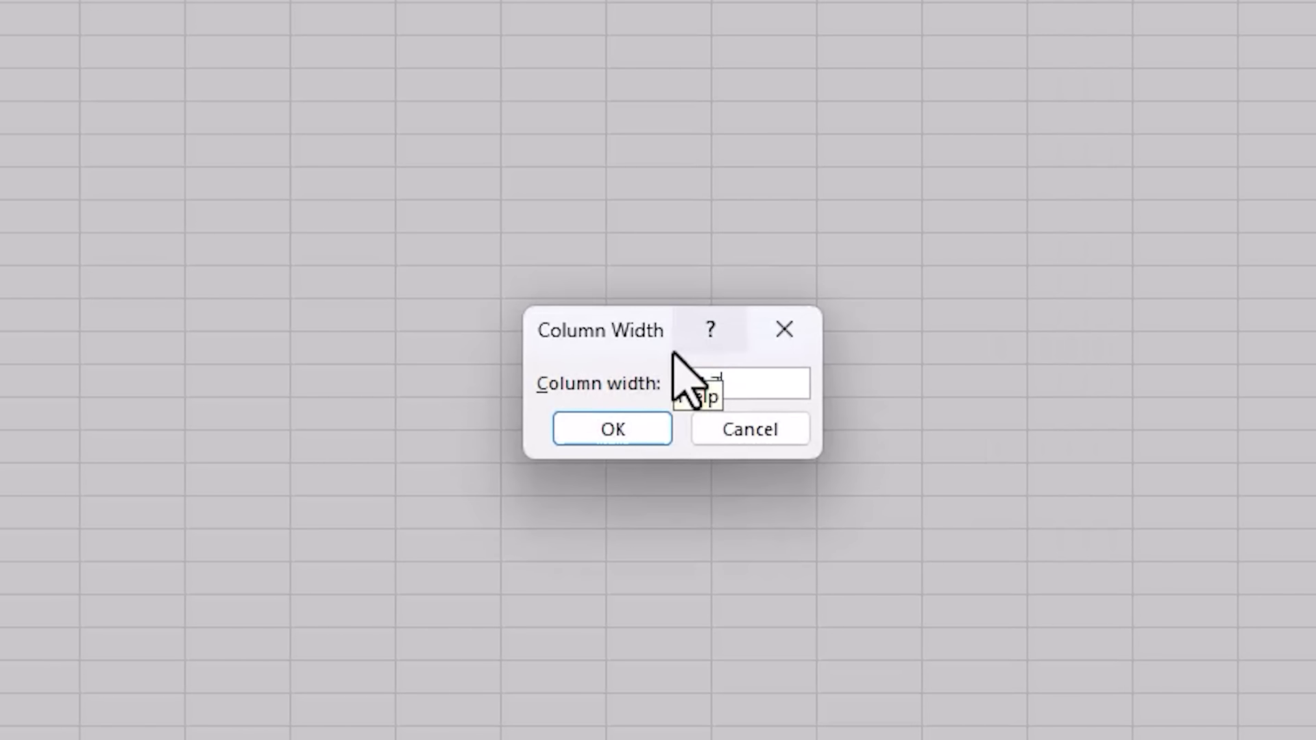
pyautogui.write('2.7')
pyautogui.click(577, 436)
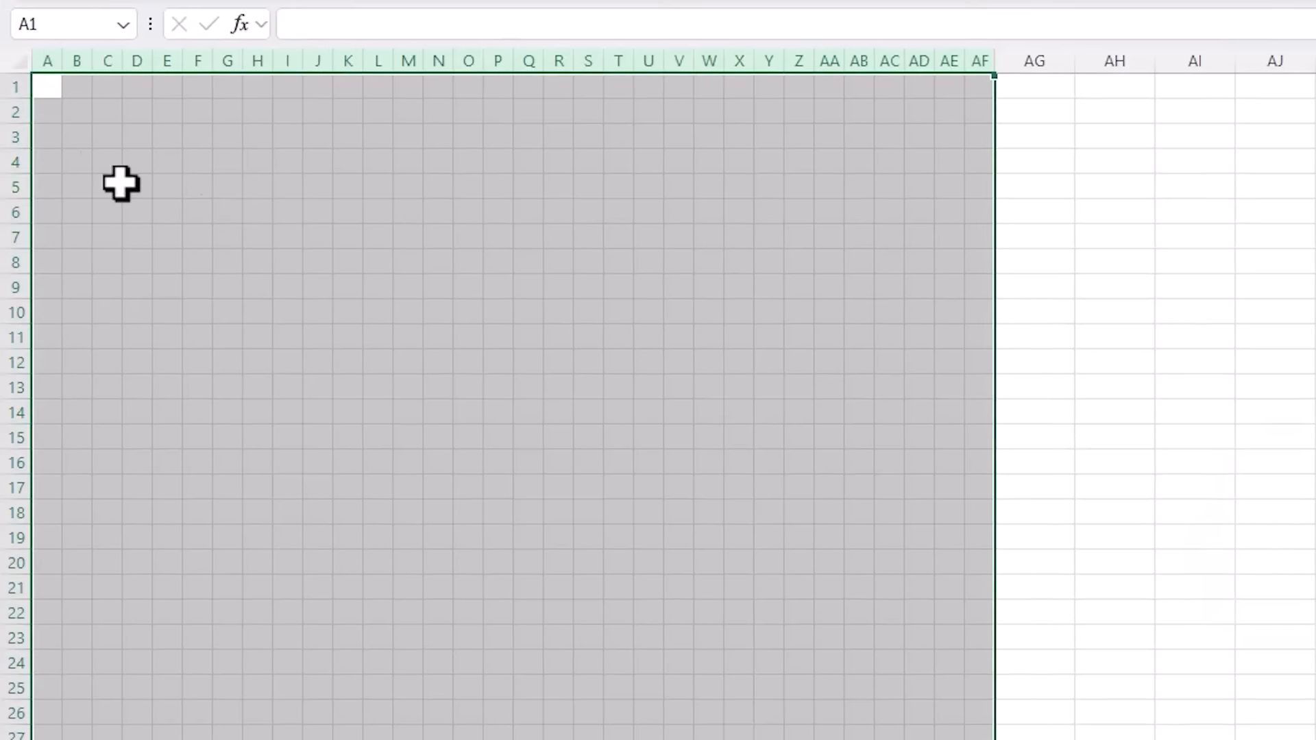
pyautogui.moveTo(8, 149); pyautogui.dragTo(18, 206)
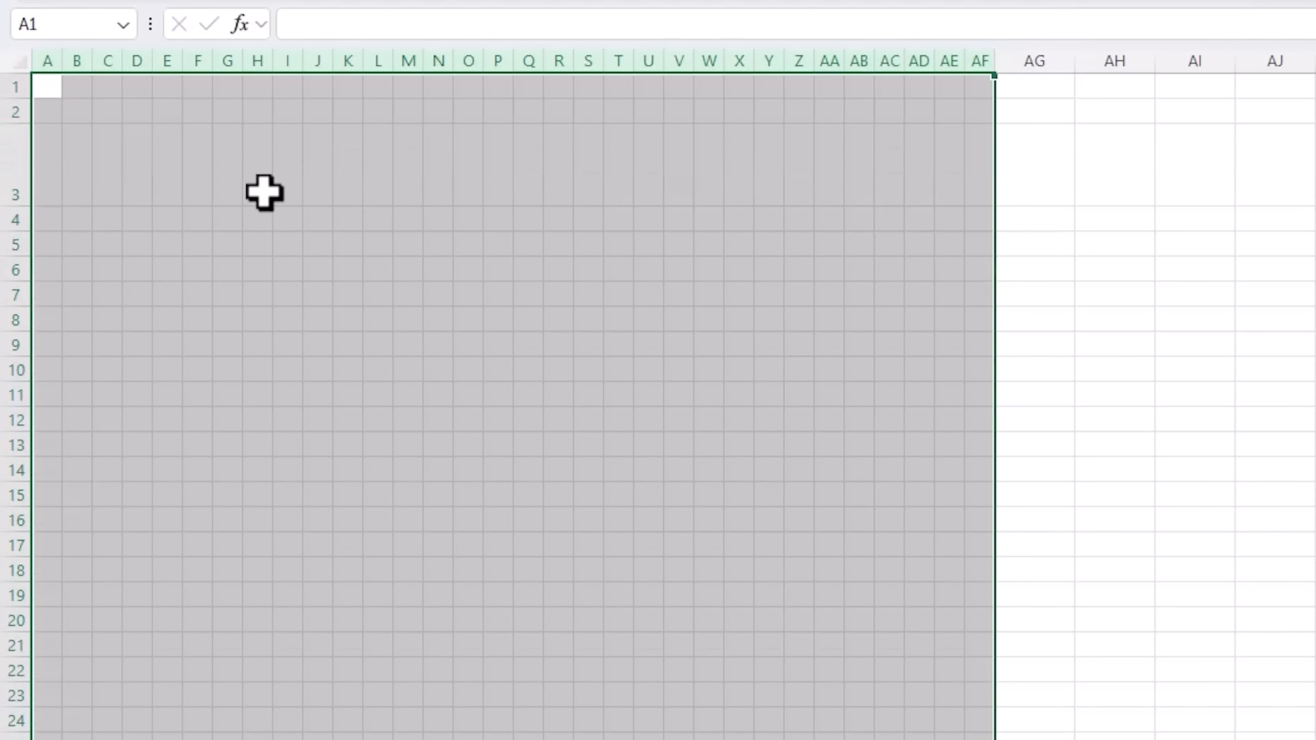
# - Enter 2024 in AA3 and centre it across AA3:AE3
pyautogui.click(832, 165)
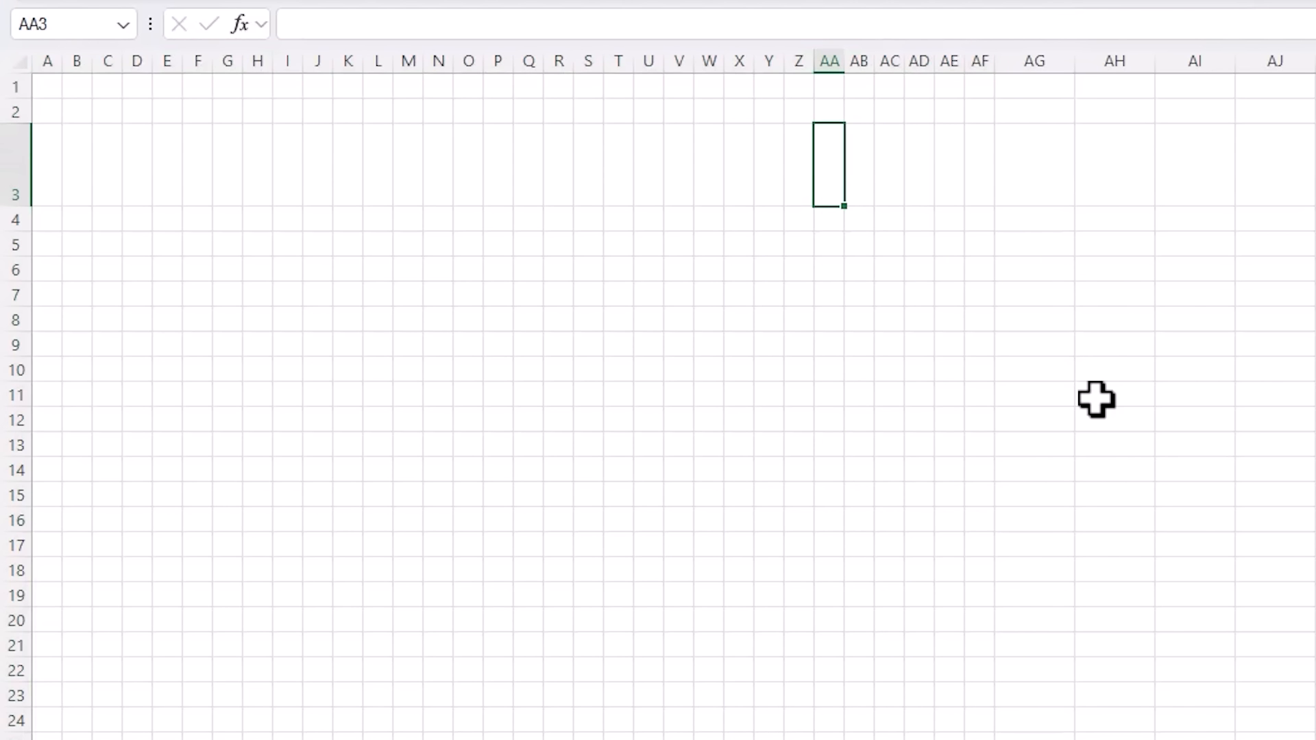
pyautogui.press('Return')
pyautogui.press('Up')
pyautogui.keyDown('shift'); pyautogui.click(944, 170); pyautogui.keyUp('shift')
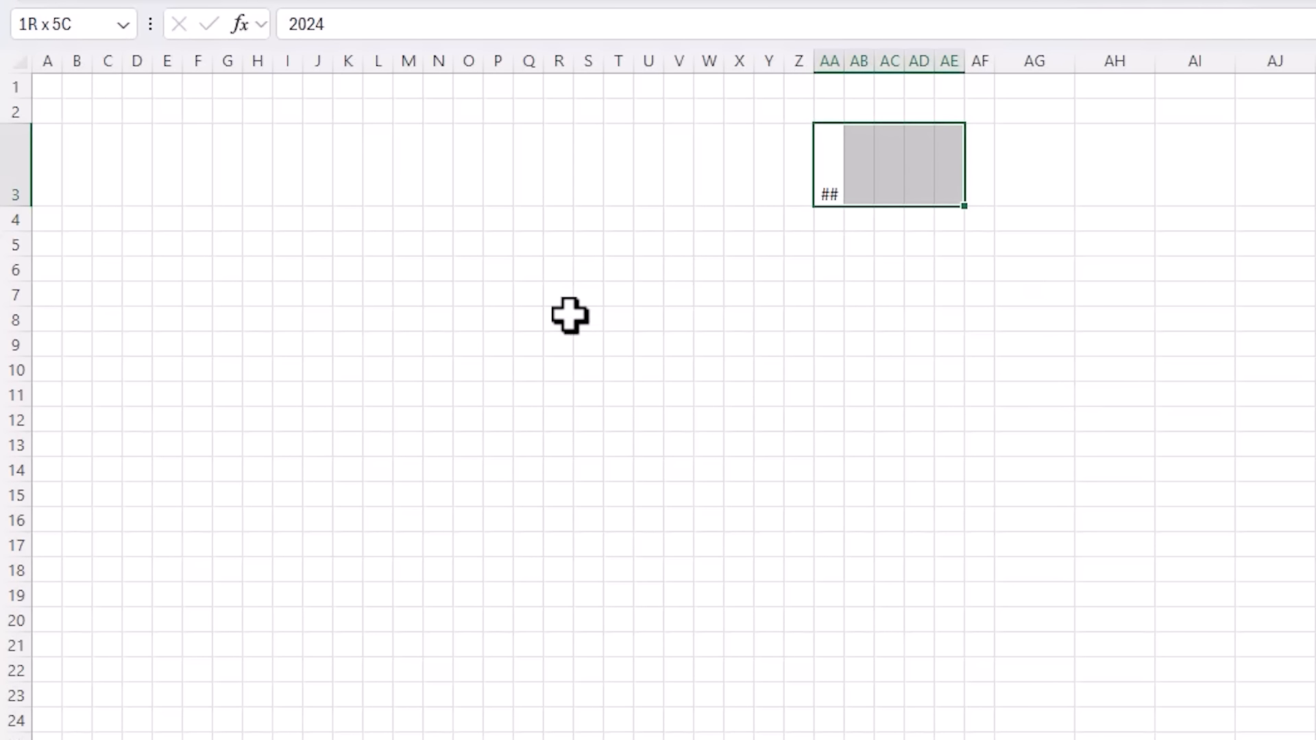
pyautogui.hotkey('ctrl', '1')
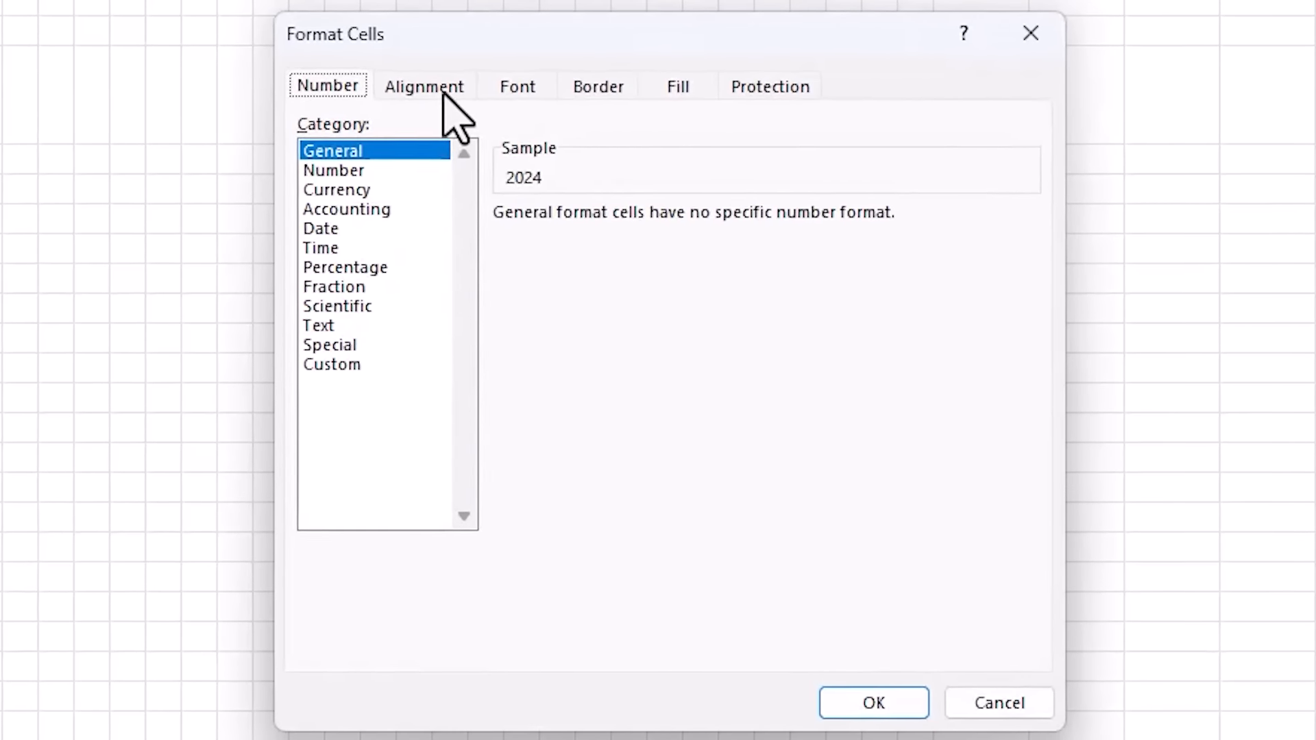
pyautogui.click(566, 157)
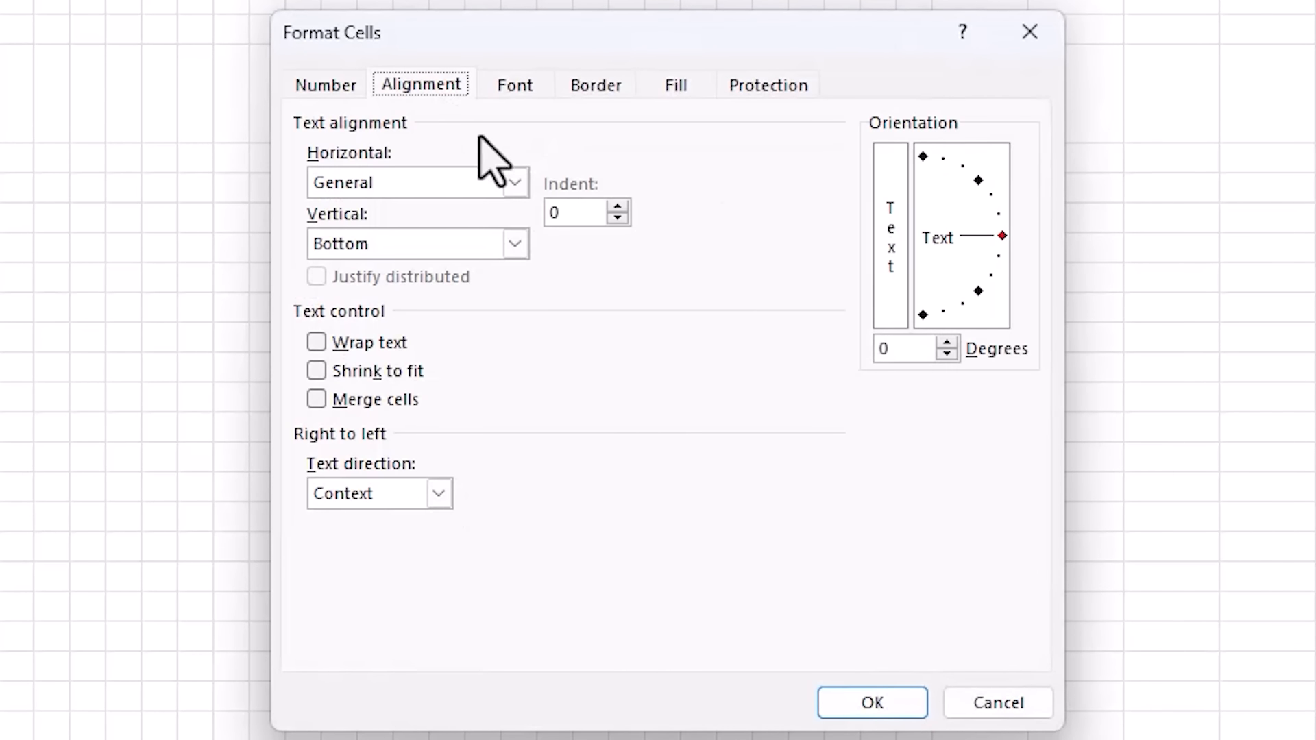
pyautogui.click(522, 184)
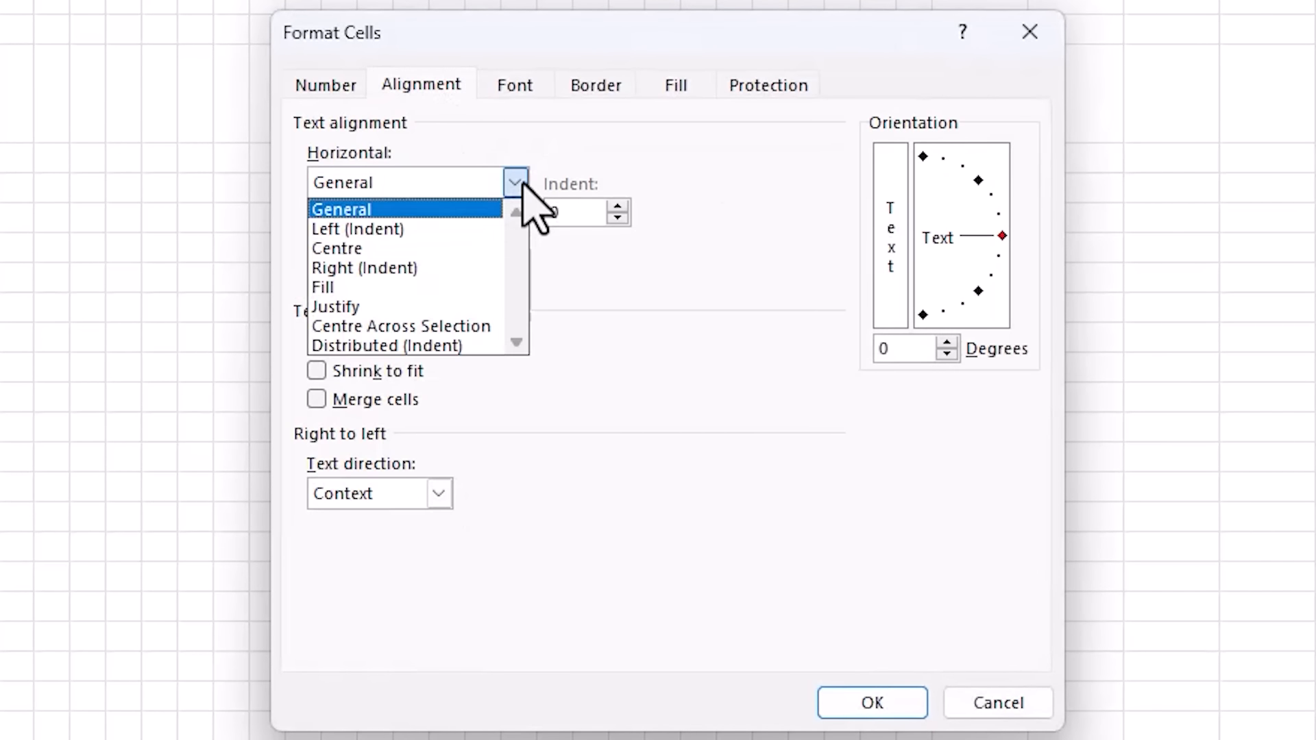
pyautogui.click(503, 327)
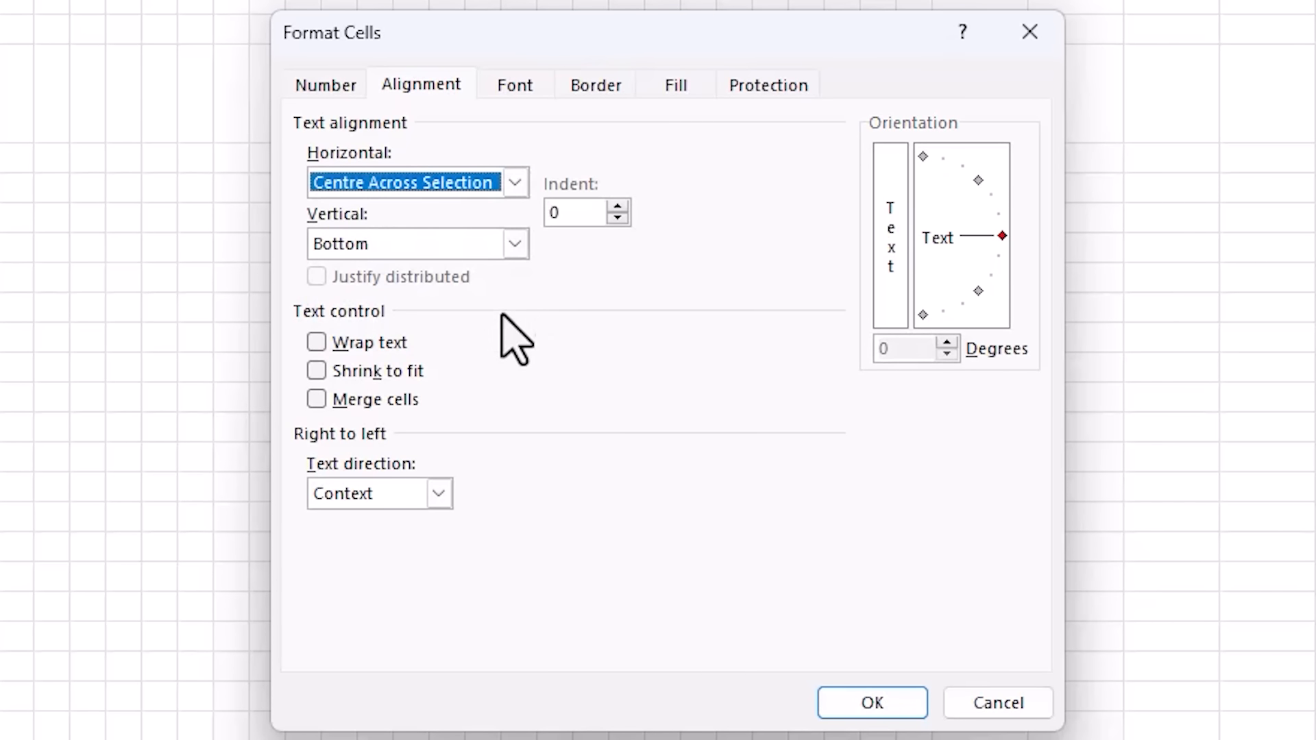
# - Format the year in teal, 36-point Segoe UI Light
pyautogui.click(516, 88)
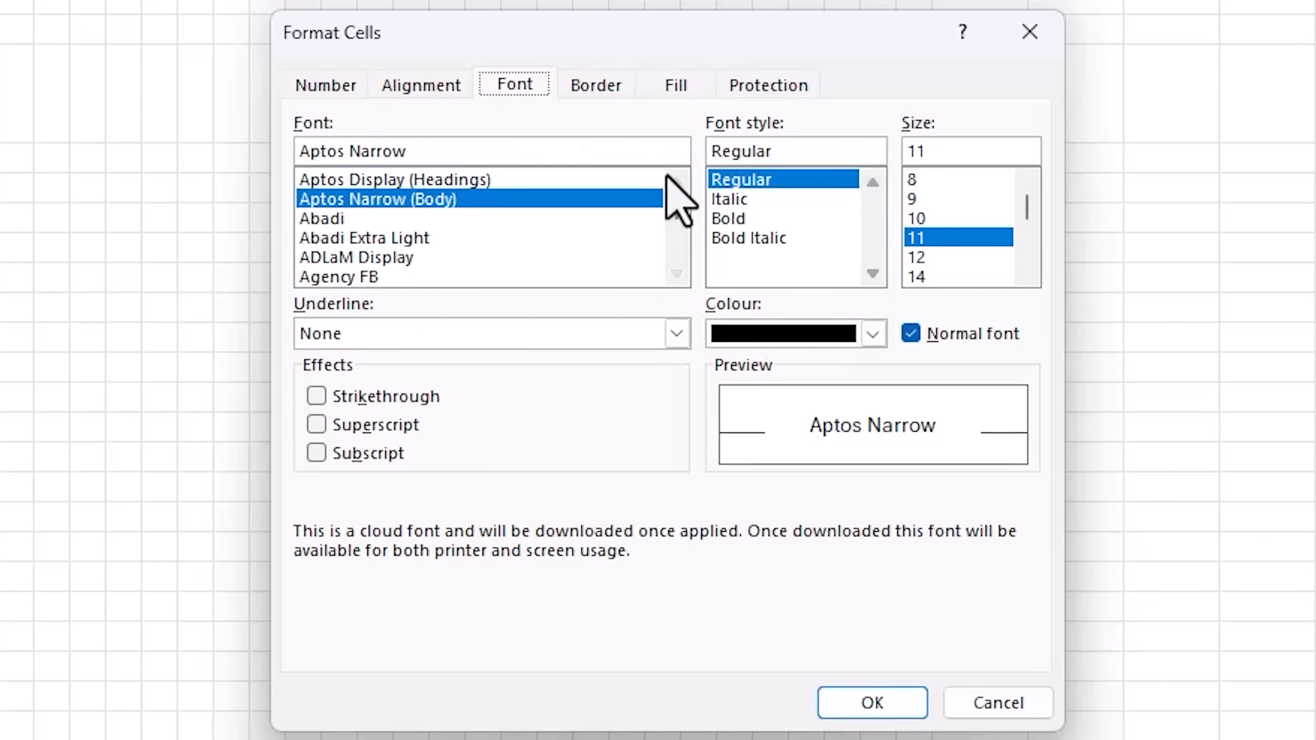
pyautogui.click(873, 334)
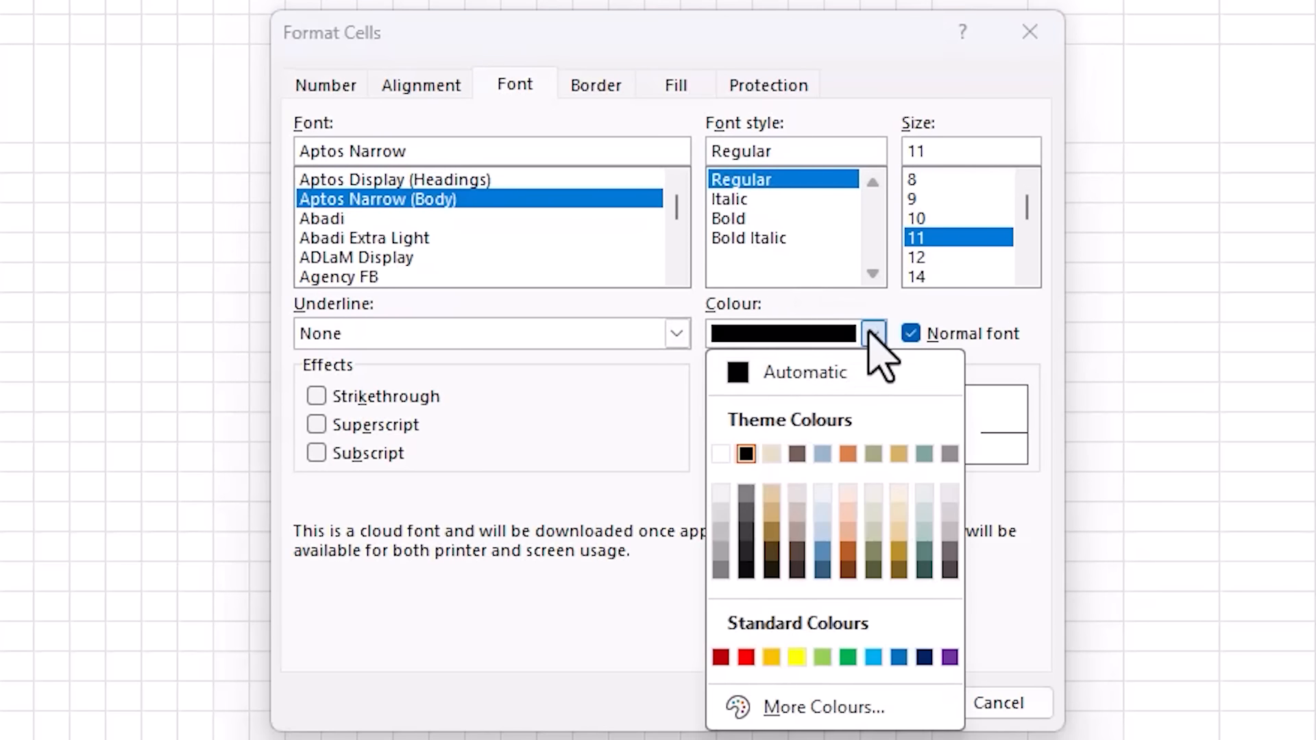
pyautogui.click(926, 553)
pyautogui.scroll(-4, 1015, 269)
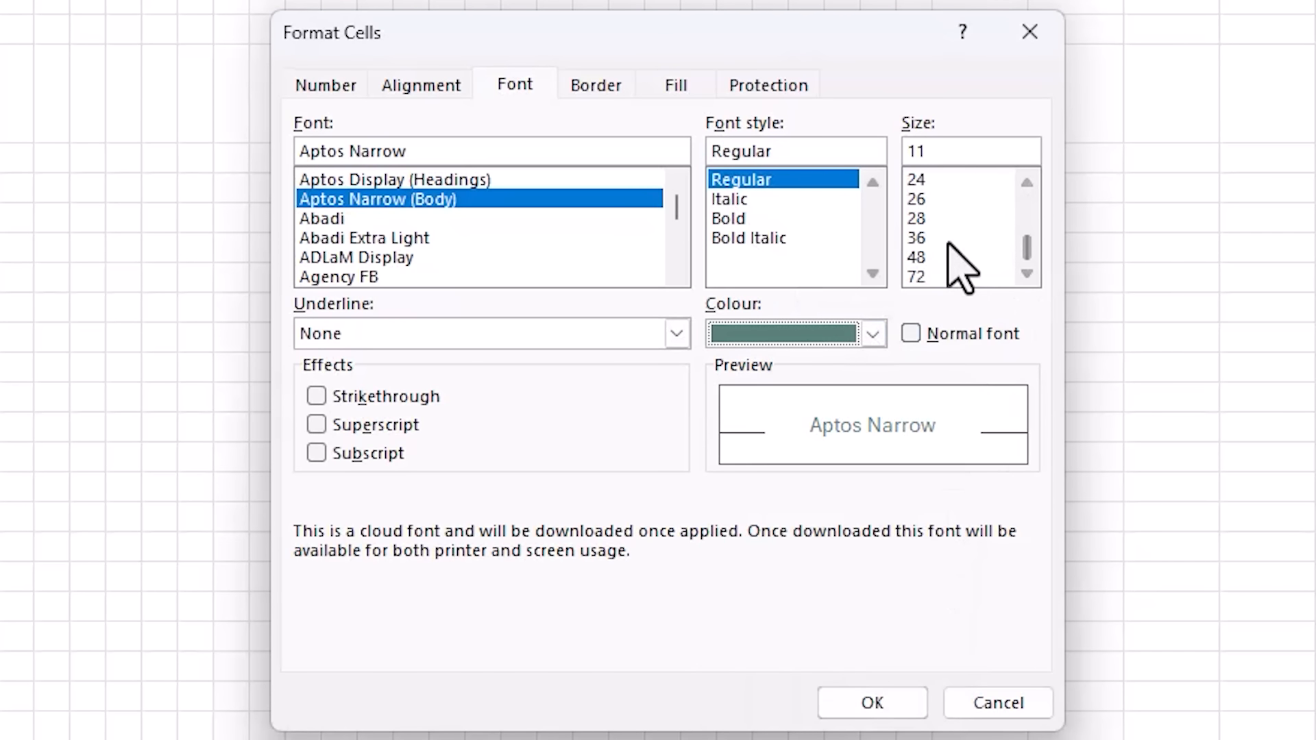
pyautogui.click(950, 240)
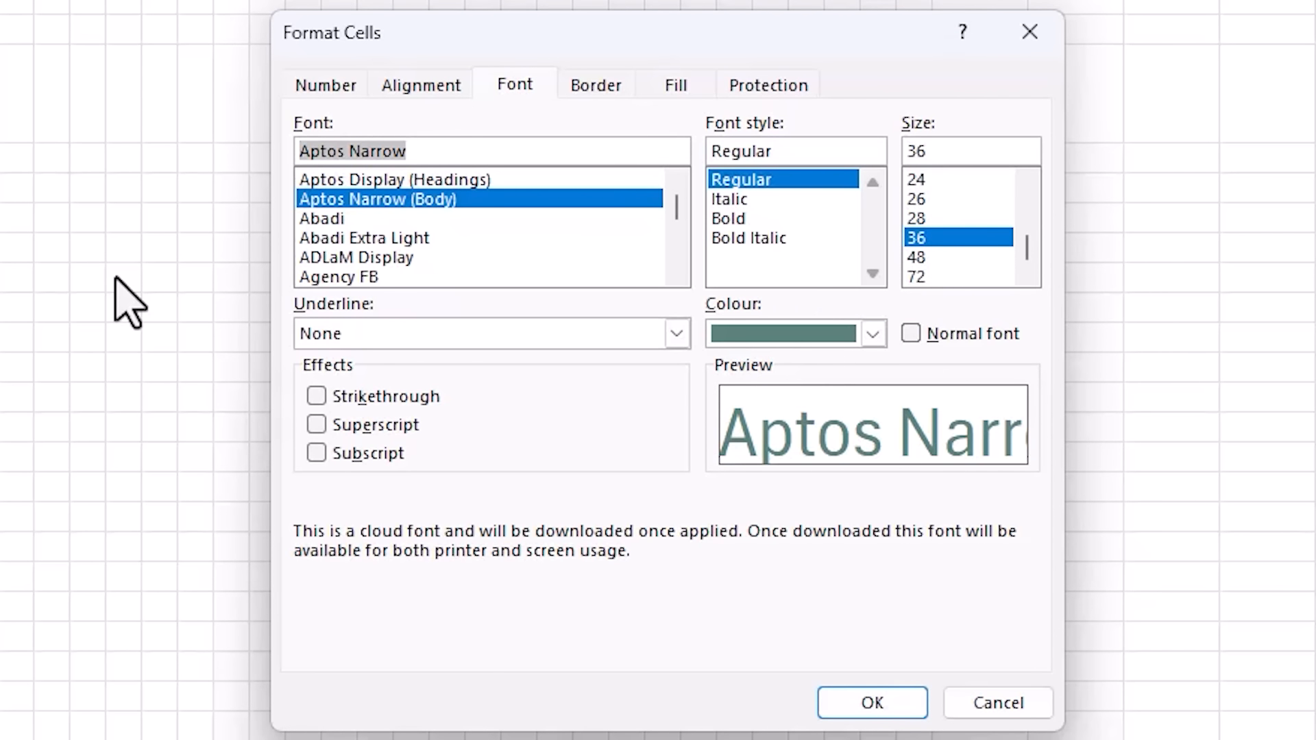
pyautogui.write('Segoe UI I')
pyautogui.write('igh')
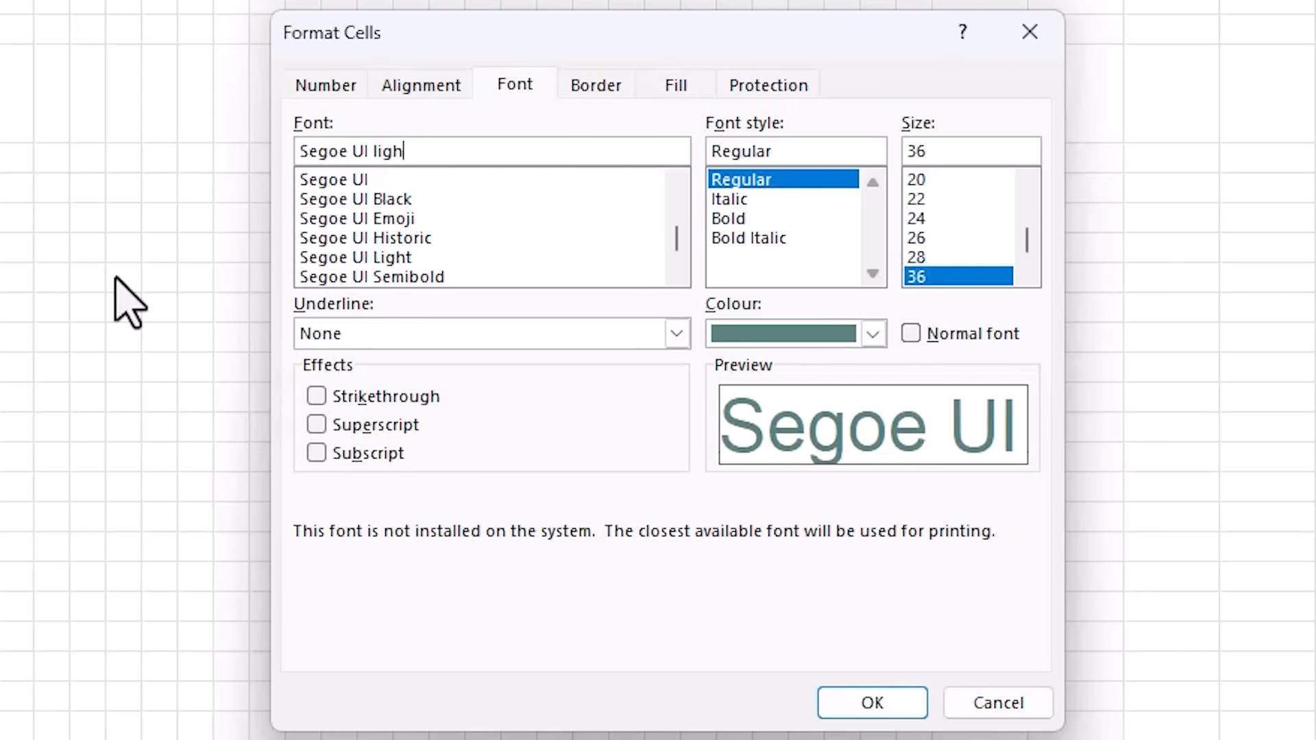
pyautogui.write('t')
pyautogui.click(843, 709)
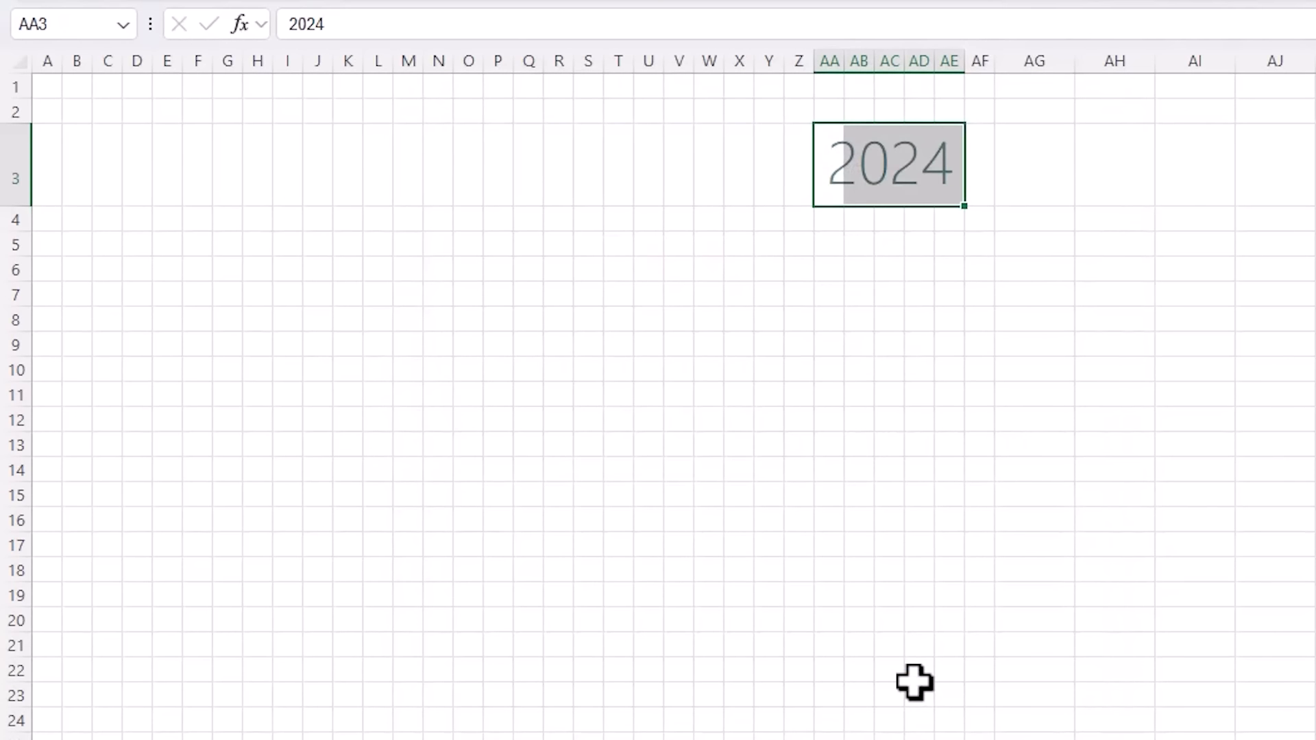
pyautogui.hotkey('shift', 'BackSpace')
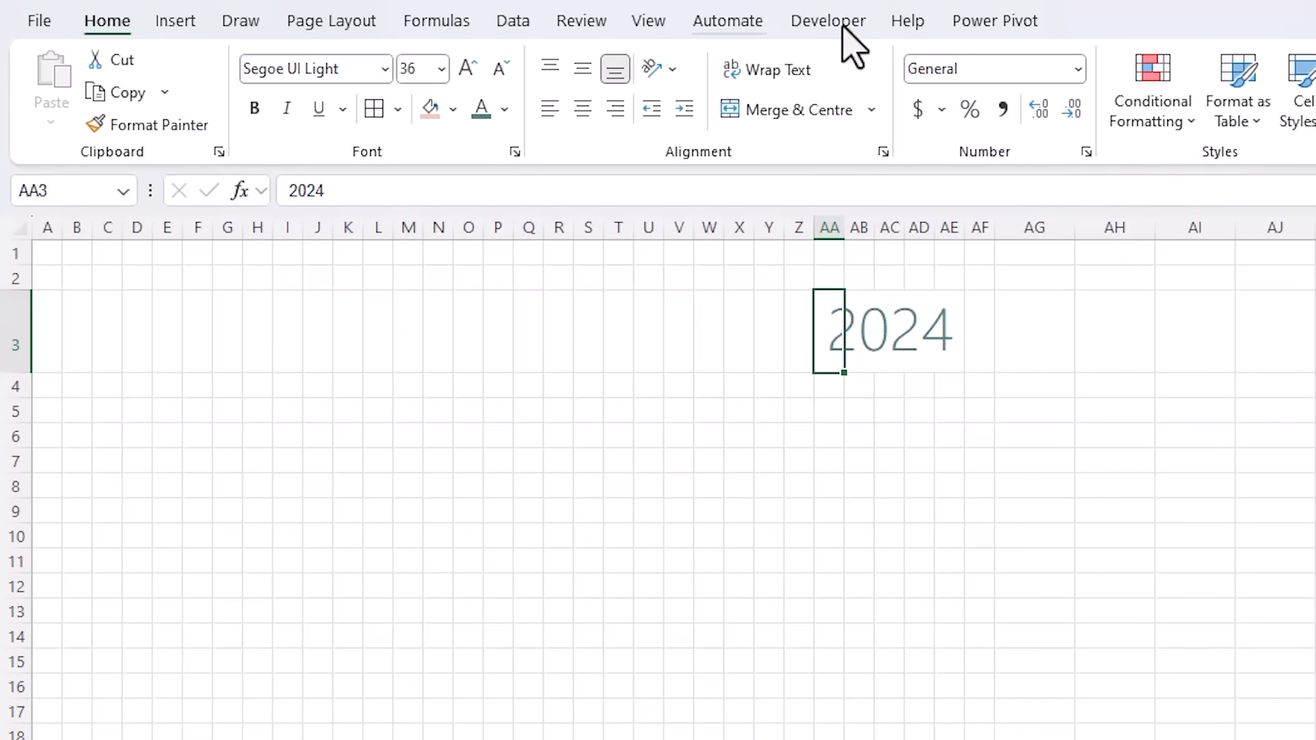
# - Choose the Spin Button form control from the Developer tab's Insert list
pyautogui.click(843, 22)
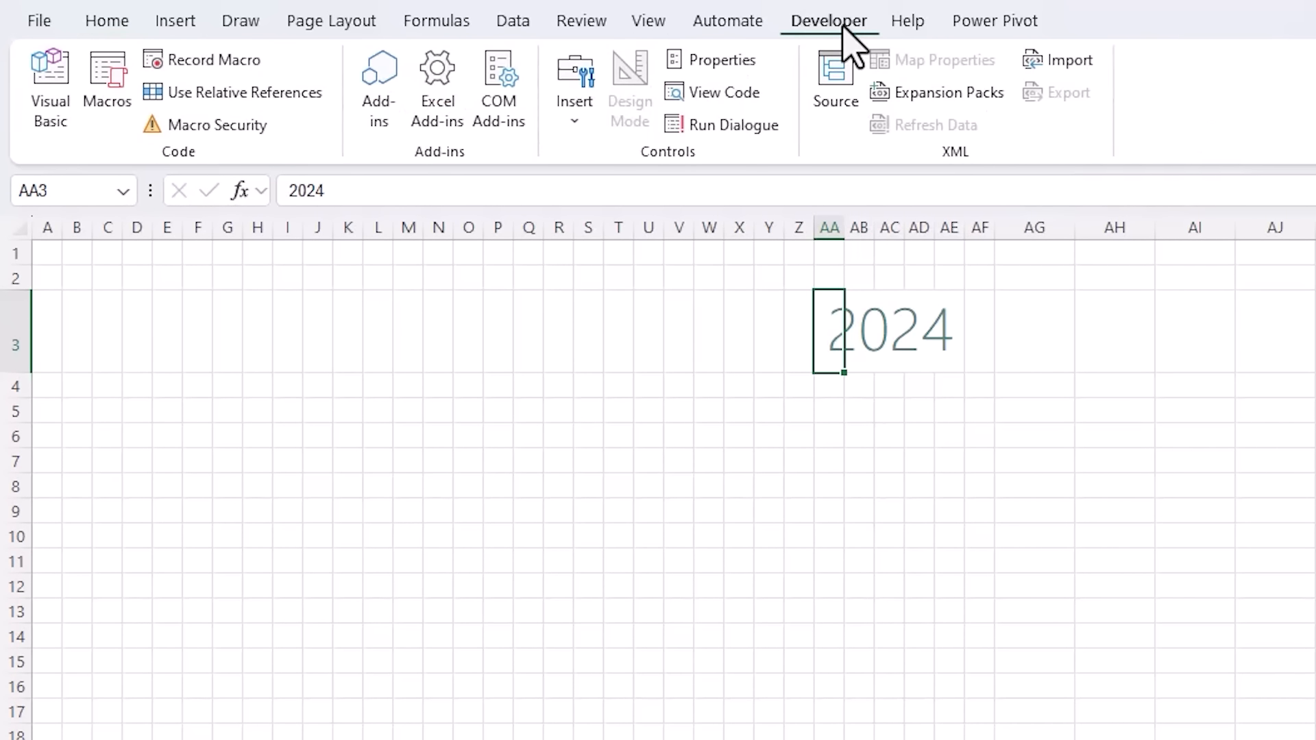
pyautogui.click(573, 131)
pyautogui.click(573, 134)
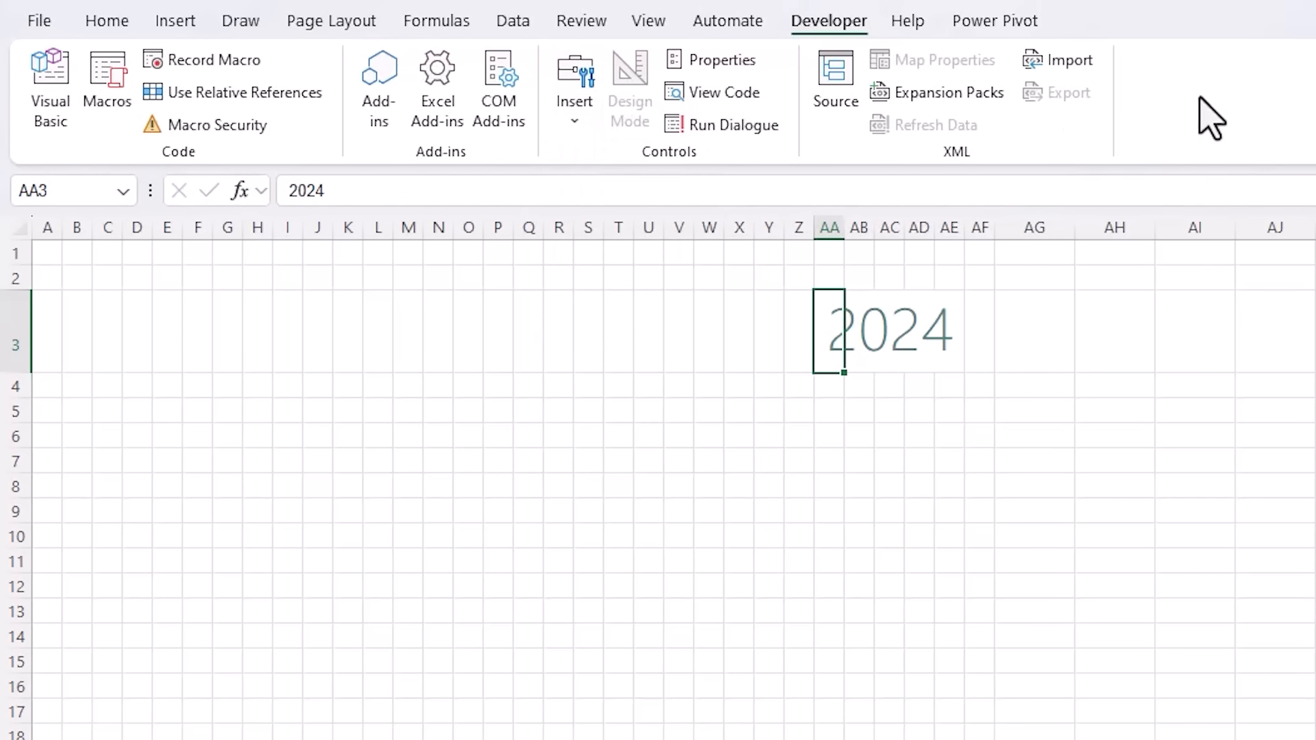
pyautogui.rightClick(1202, 99)
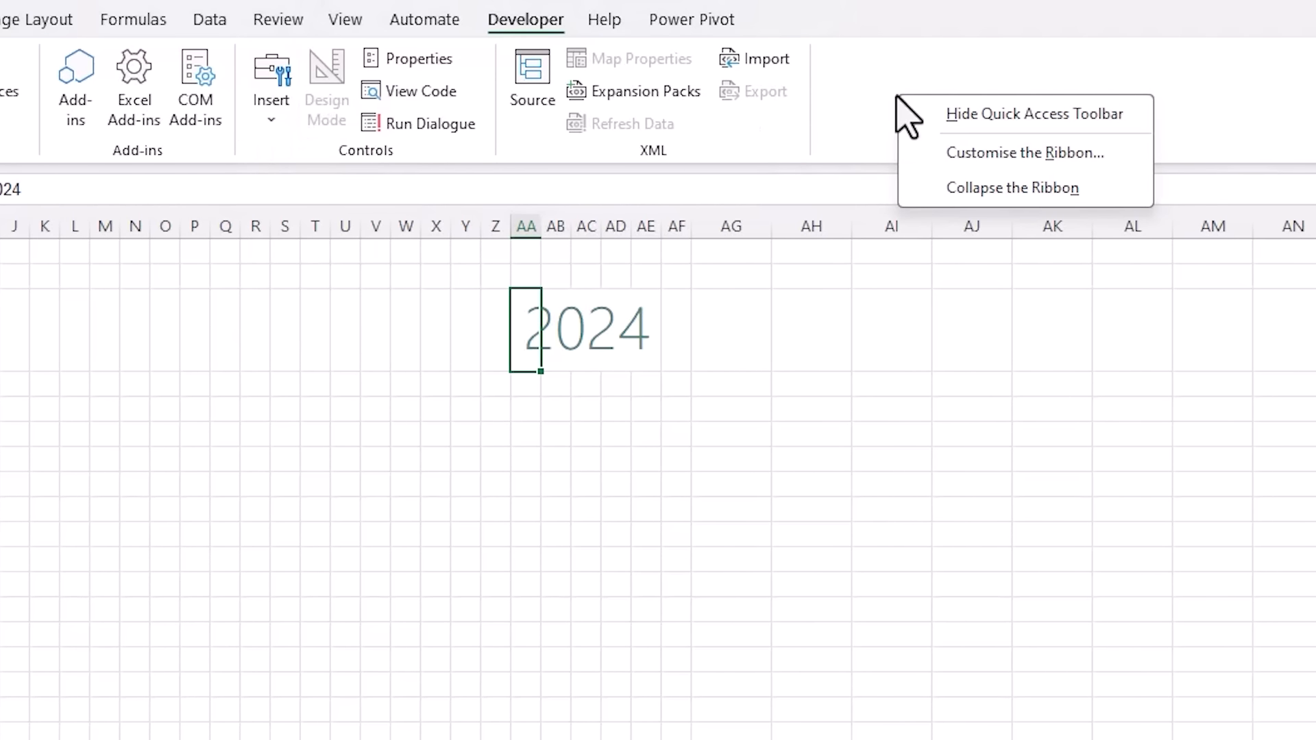
pyautogui.click(913, 146)
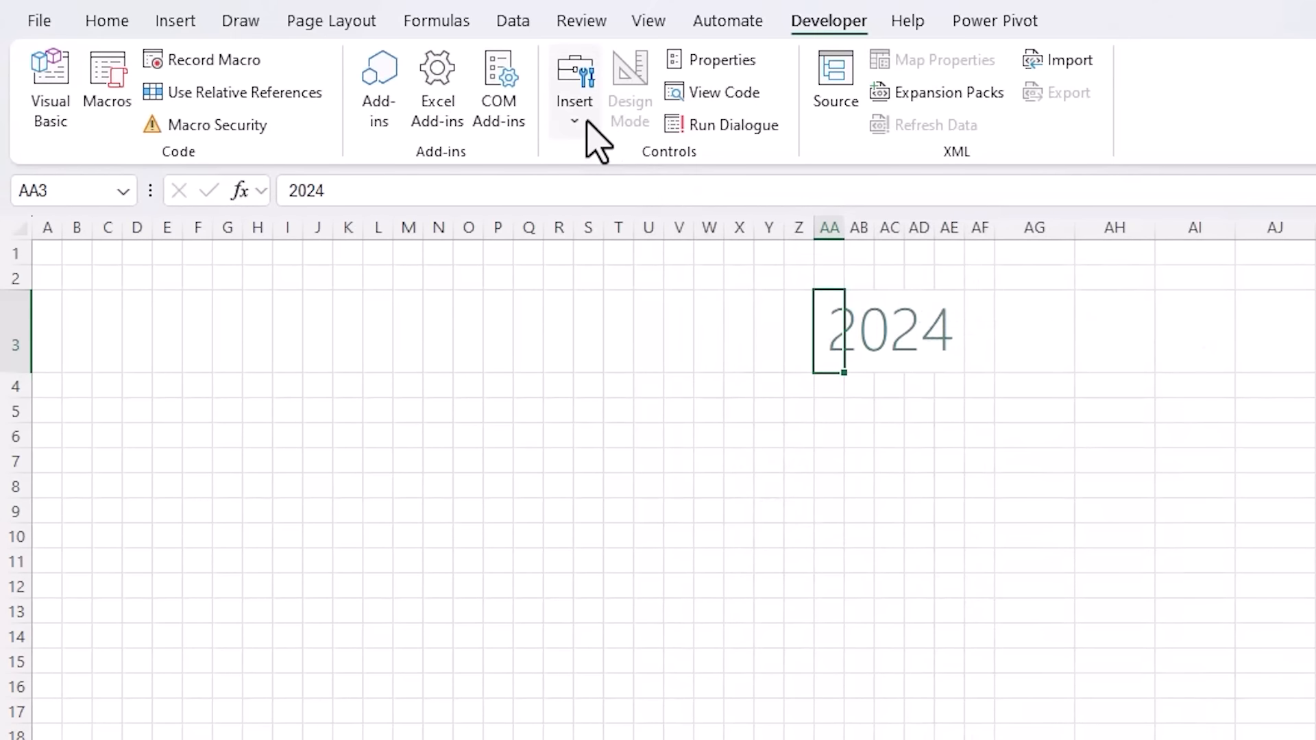
pyautogui.click(587, 120)
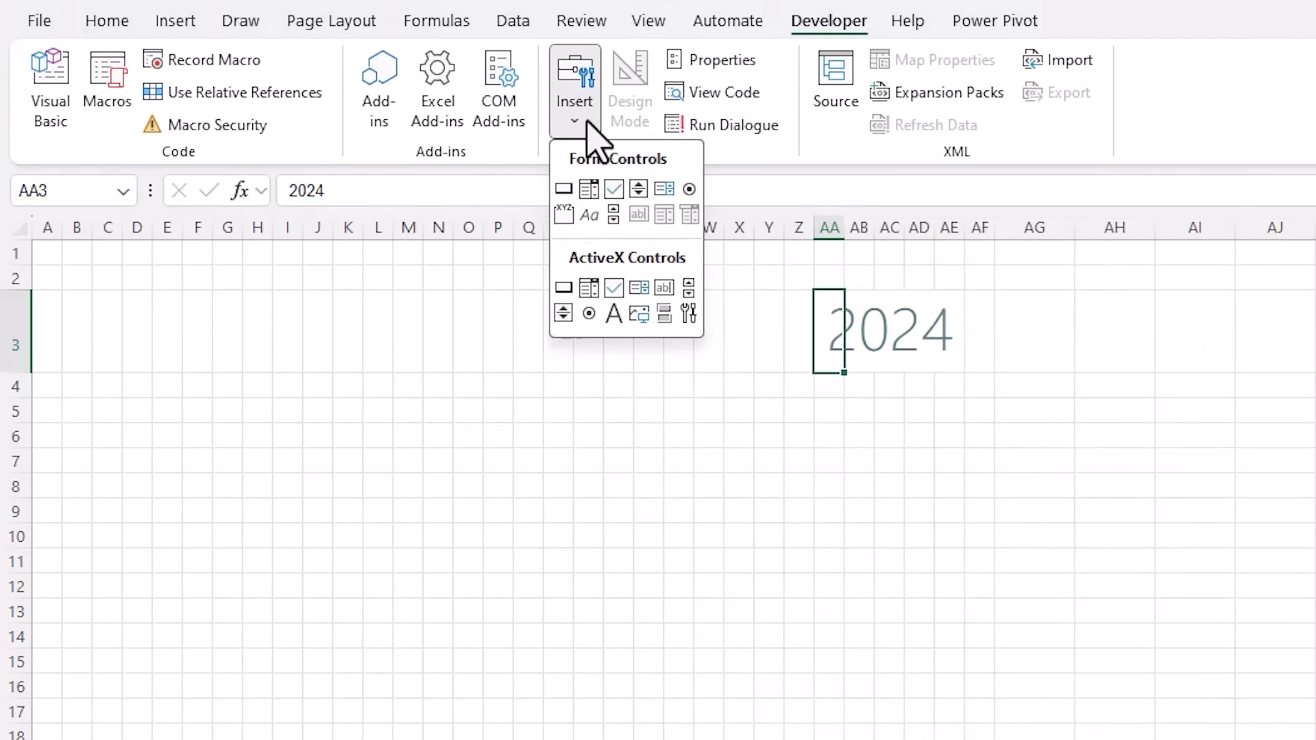
pyautogui.click(641, 195)
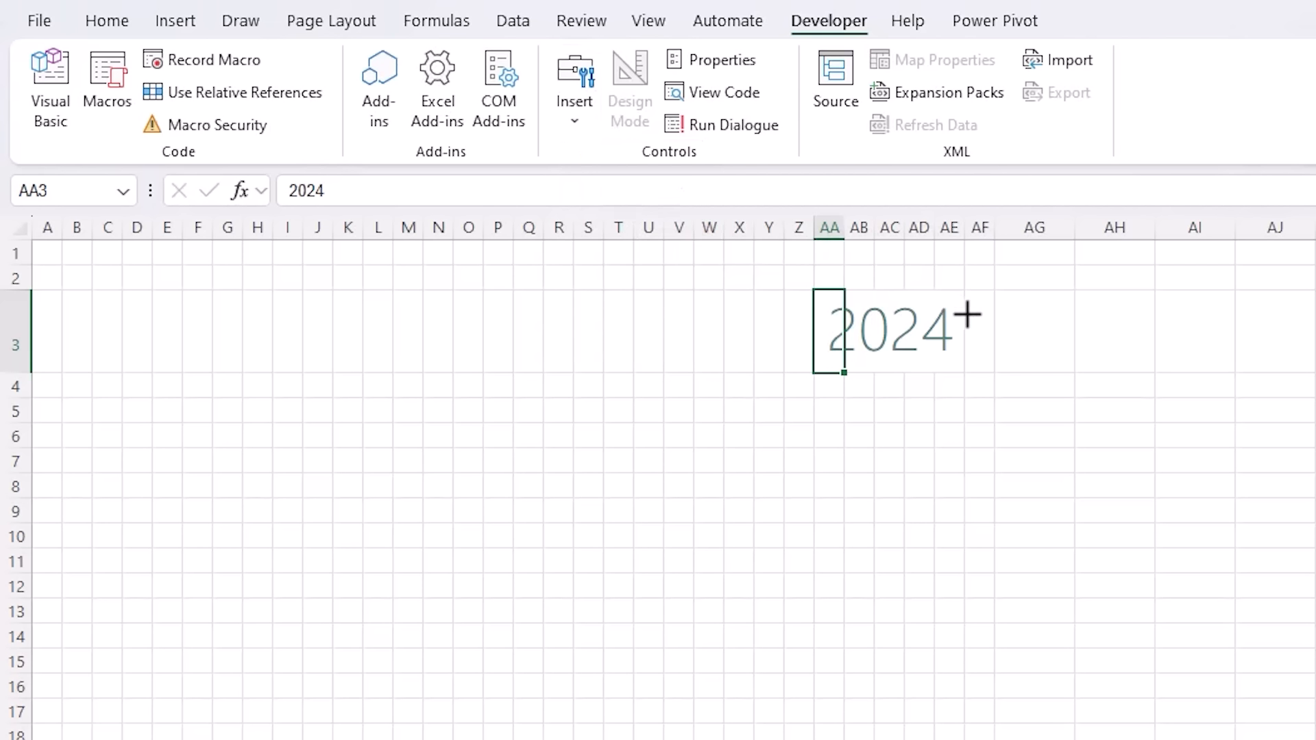
# - Draw a spinner beside 2024, linked to $AA$3 with current value 2024
pyautogui.moveTo(968, 314); pyautogui.dragTo(994, 357)
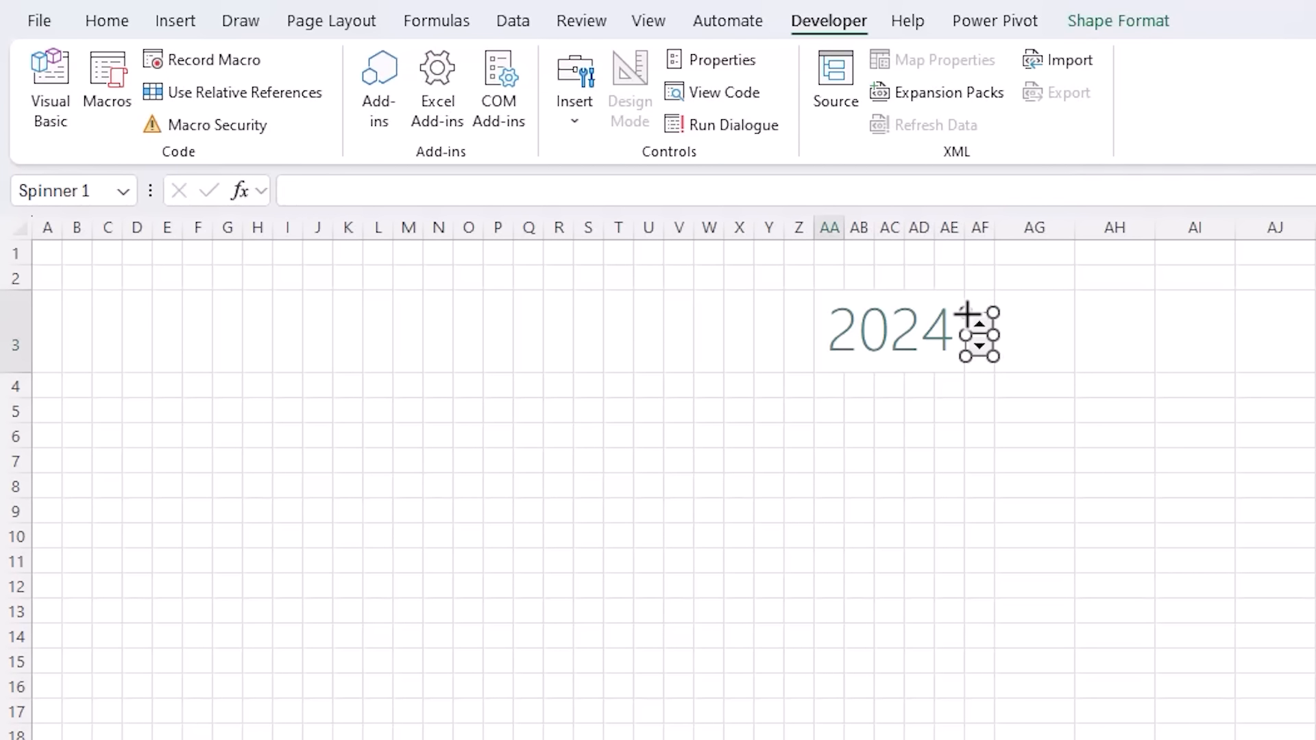
pyautogui.rightClick(980, 357)
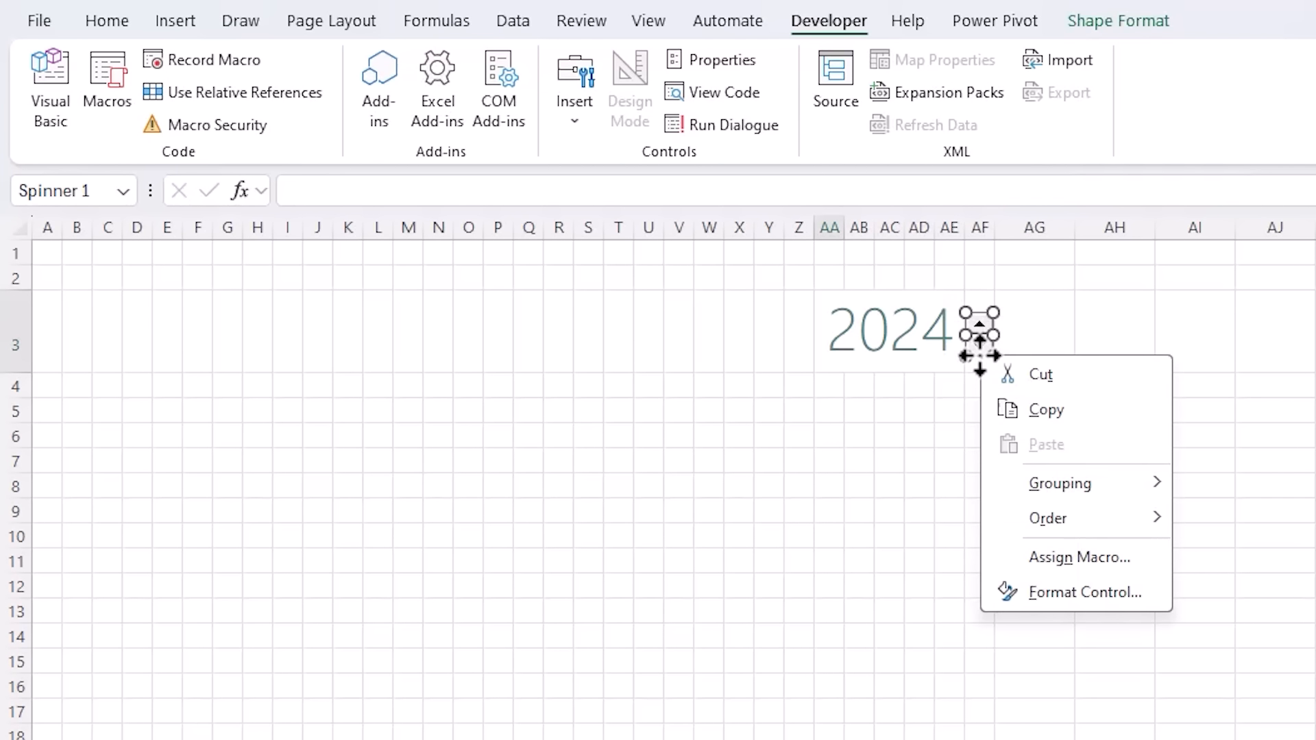
pyautogui.click(1034, 592)
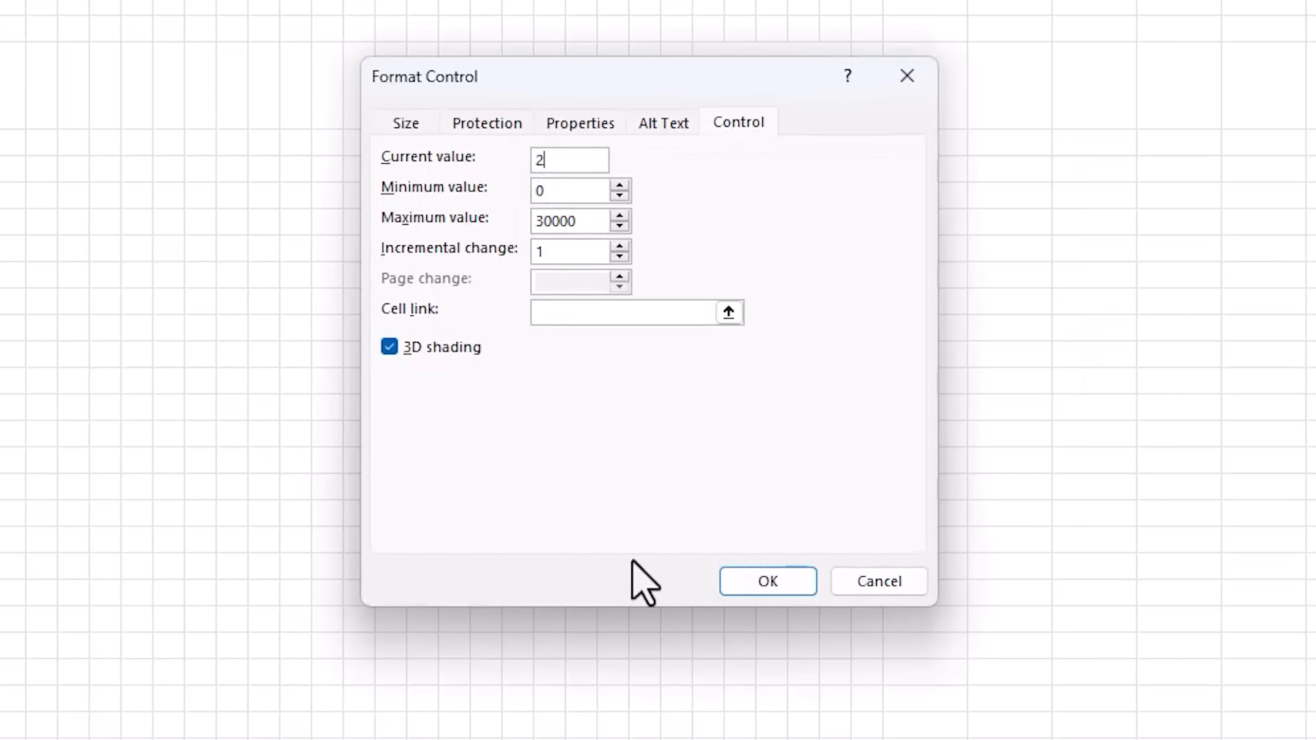
pyautogui.click(581, 321)
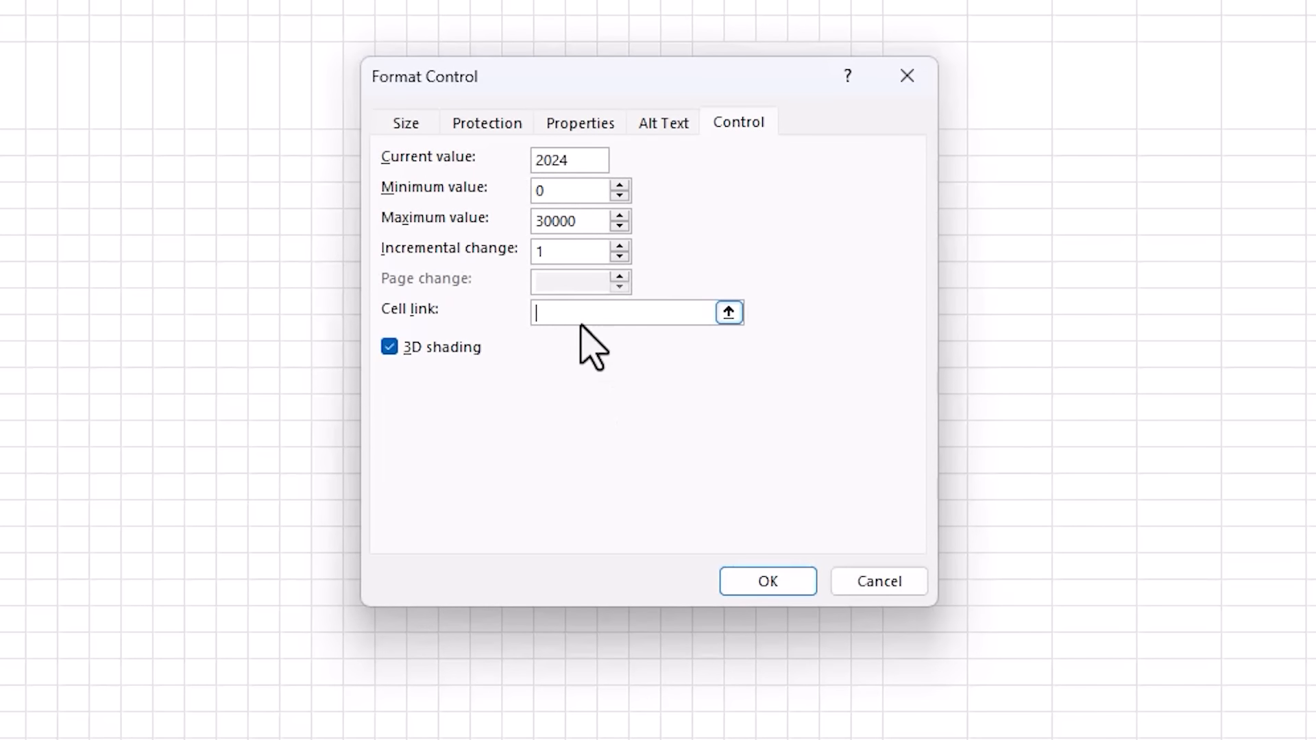
pyautogui.moveTo(587, 75); pyautogui.dragTo(581, 262)
pyautogui.click(713, 91)
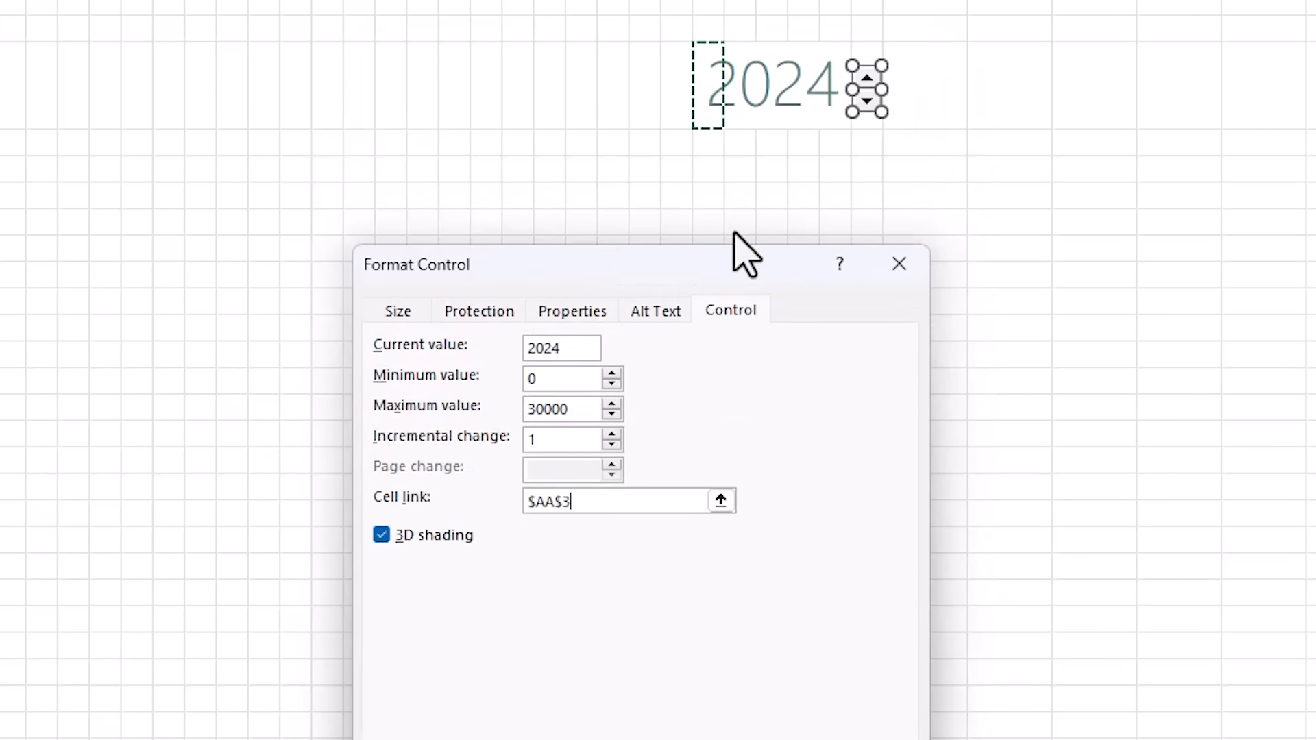
pyautogui.click(797, 621)
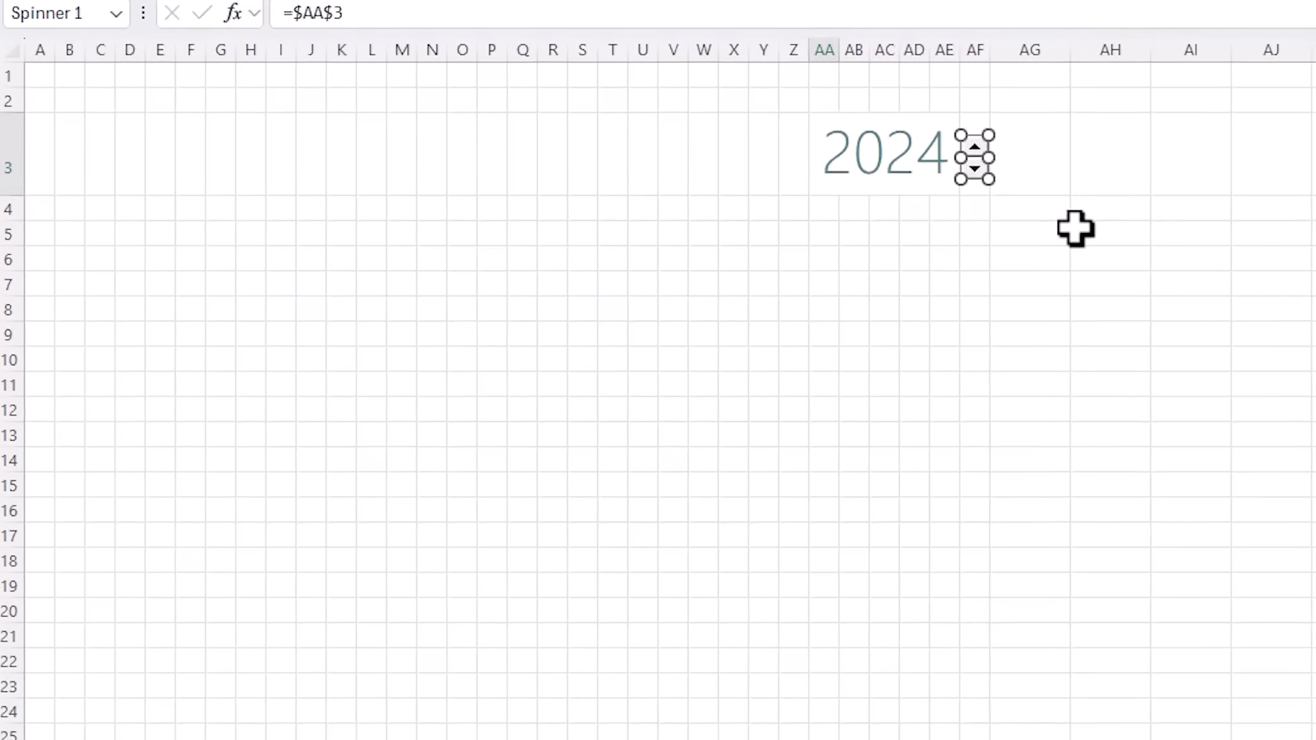
# - Test the spinner by stepping the year up and down, ending on 2024
pyautogui.click(1077, 229)
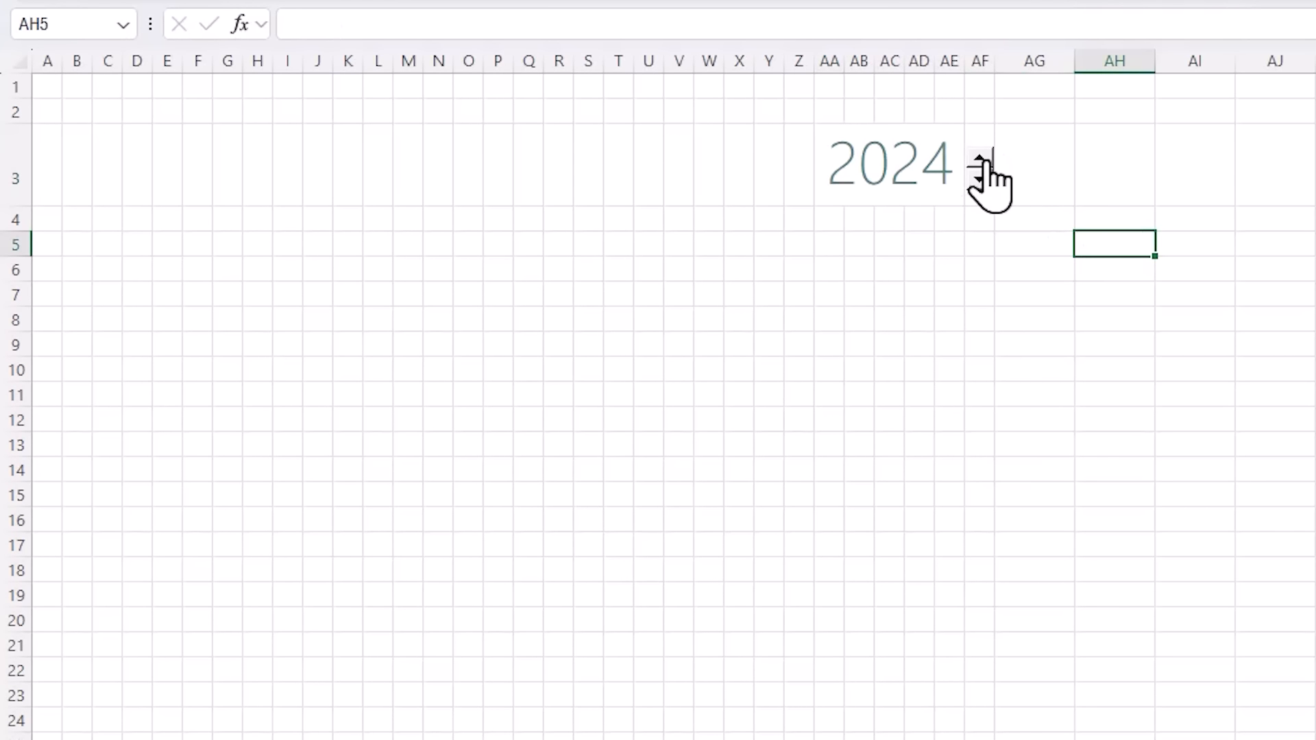
pyautogui.click(981, 158)
pyautogui.click(980, 179)
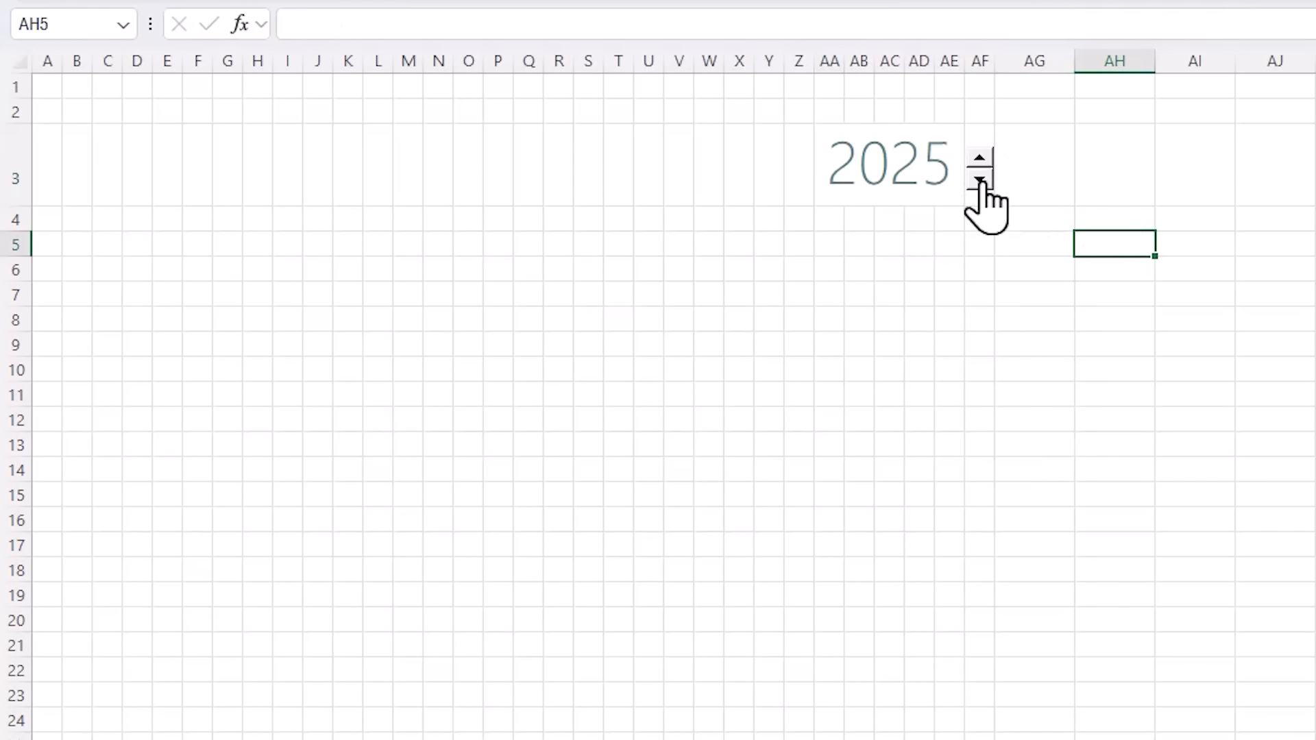
pyautogui.click(981, 180)
pyautogui.click(981, 158)
# - Type MY CALENDAR in E3 in teal-grey, 36-point Segoe UI Light, then select B3:AF3
pyautogui.click(169, 167)
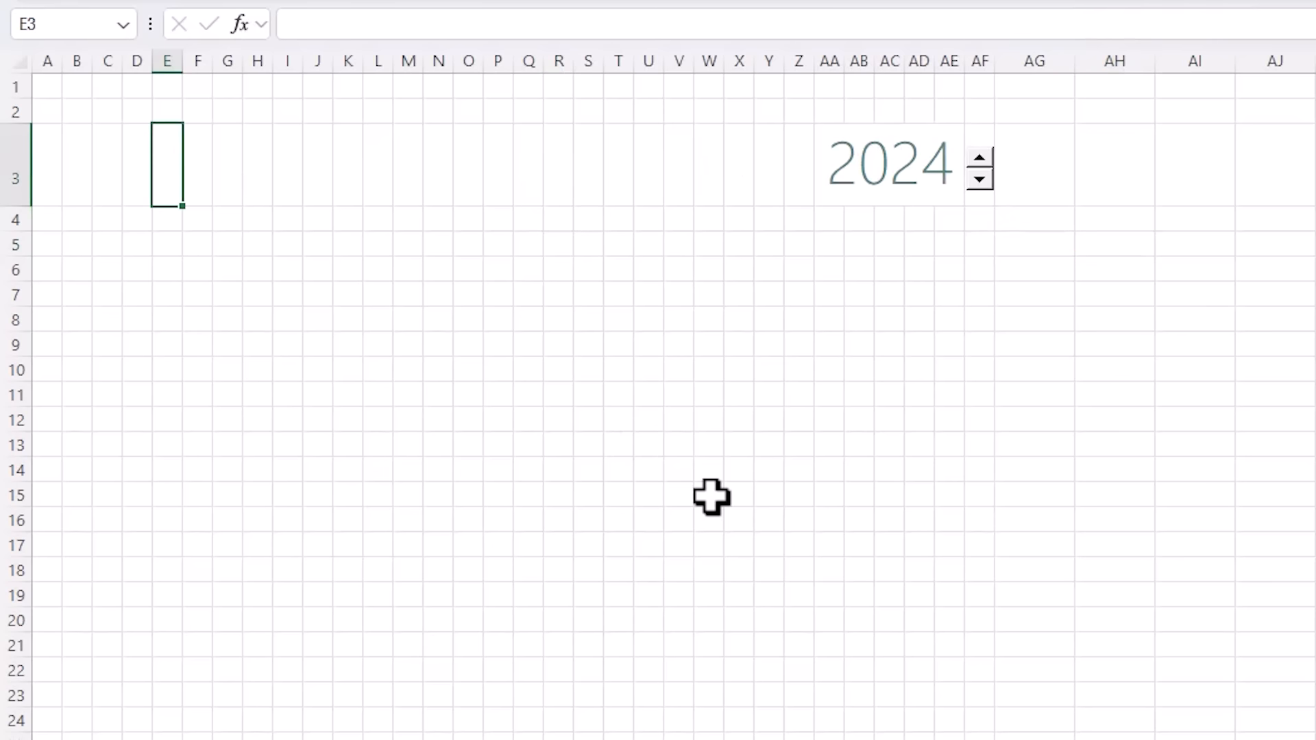
pyautogui.write('MY CALENDAR')
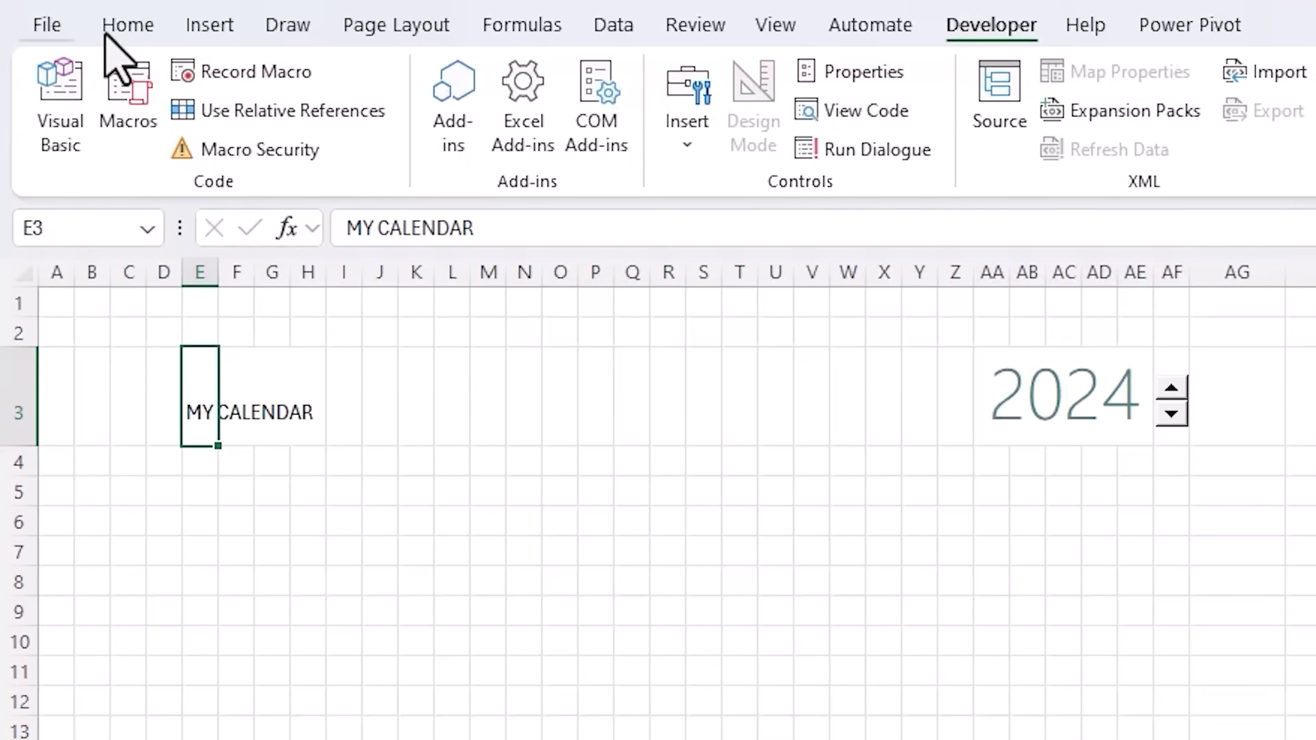
pyautogui.click(113, 29)
pyautogui.click(576, 131)
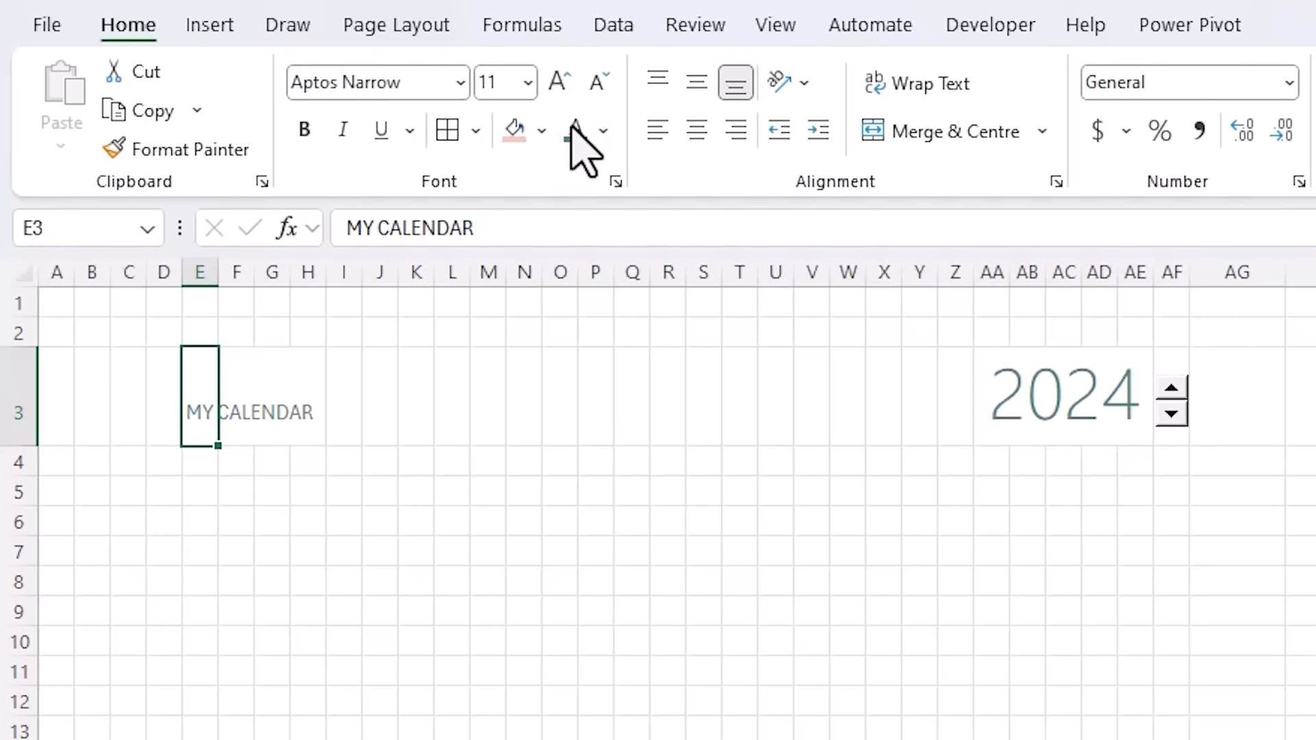
pyautogui.click(528, 84)
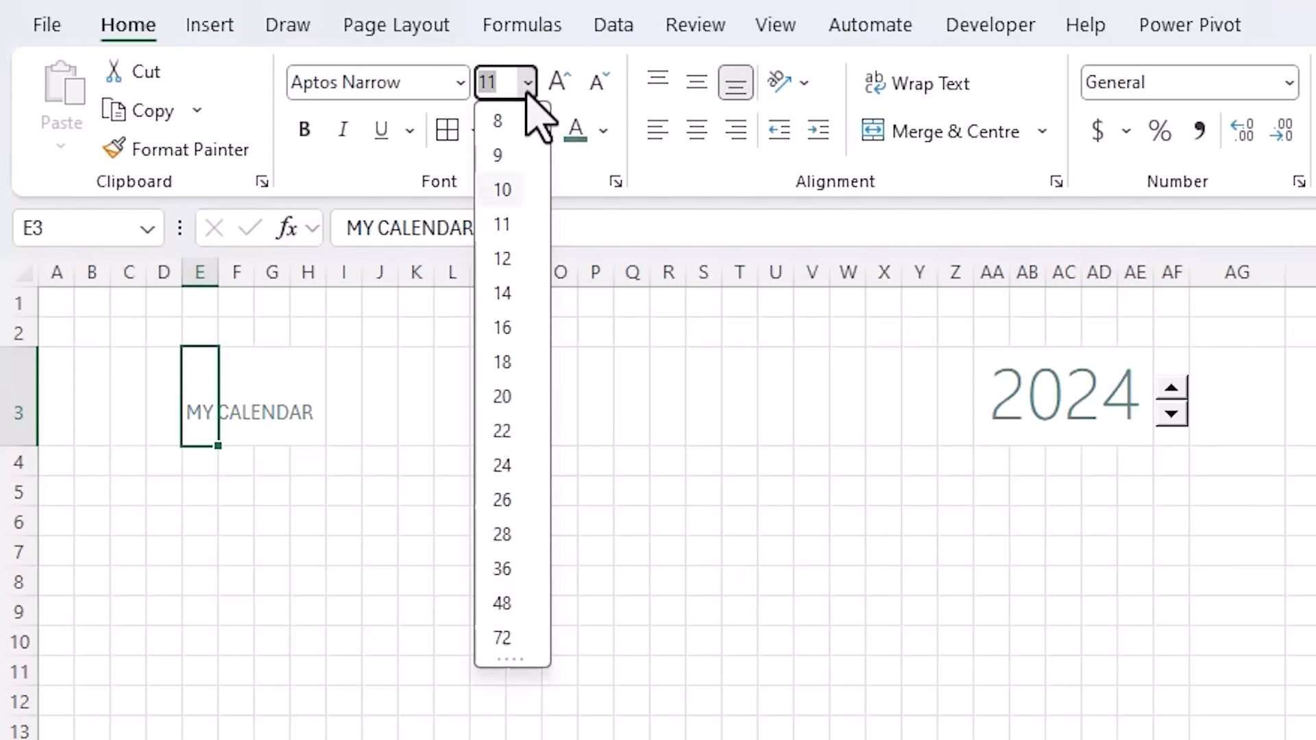
pyautogui.click(503, 569)
pyautogui.click(461, 82)
pyautogui.write('Segoe')
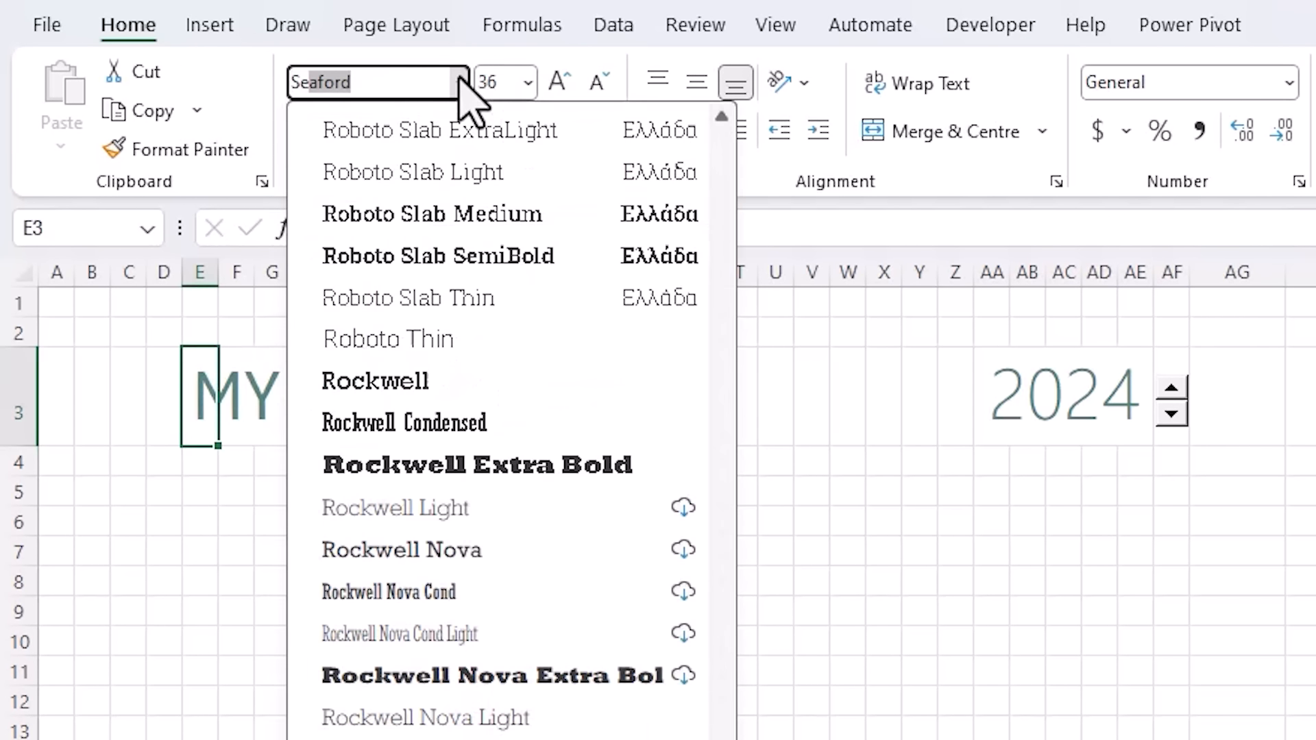
pyautogui.write(' UI Light')
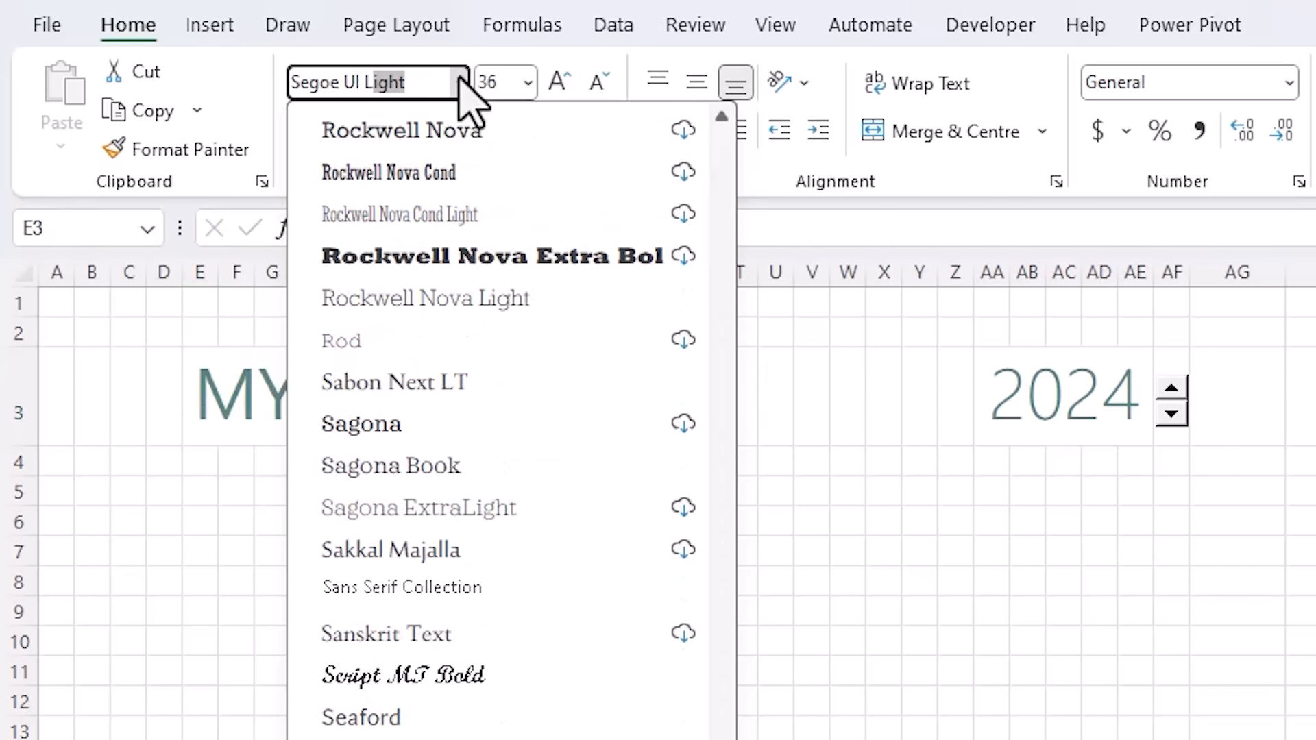
pyautogui.press('Return')
pyautogui.moveTo(91, 397); pyautogui.dragTo(1185, 444)
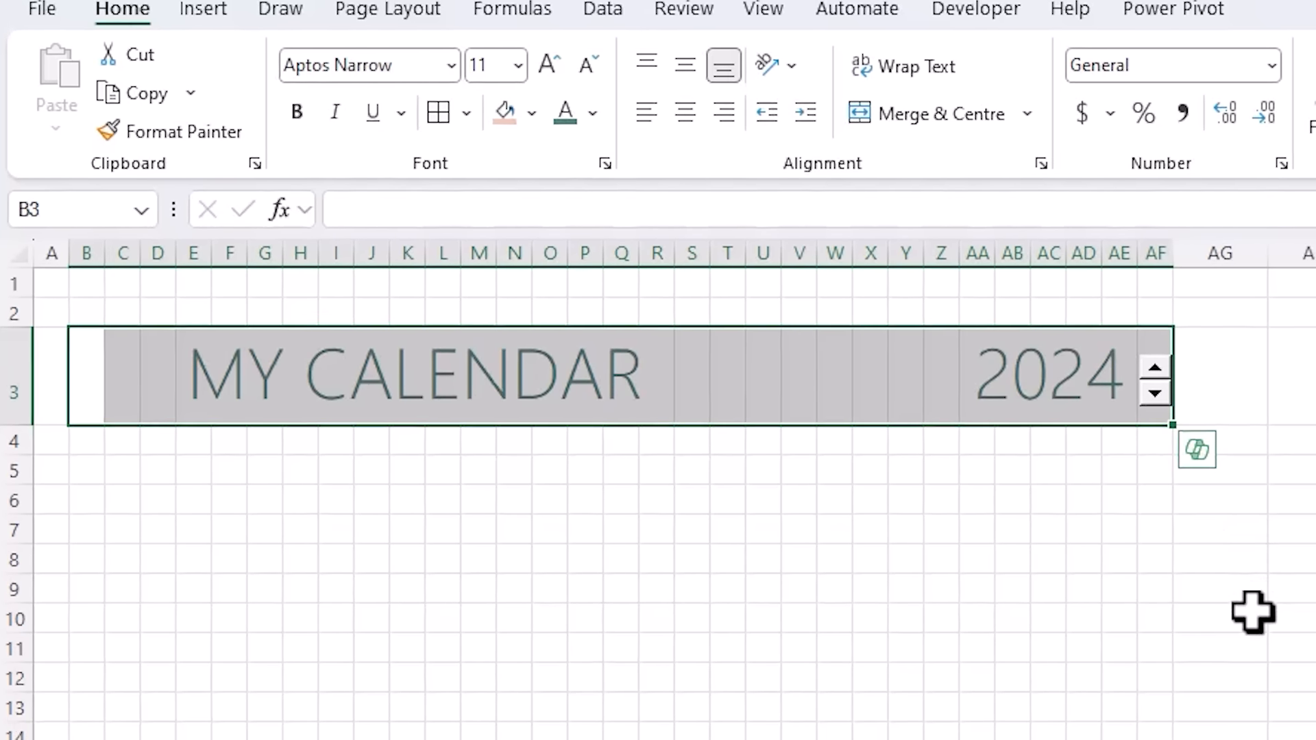
# - Give B3:AF3 a thick dark-grey bottom border
pyautogui.hotkey('ctrl', '1')
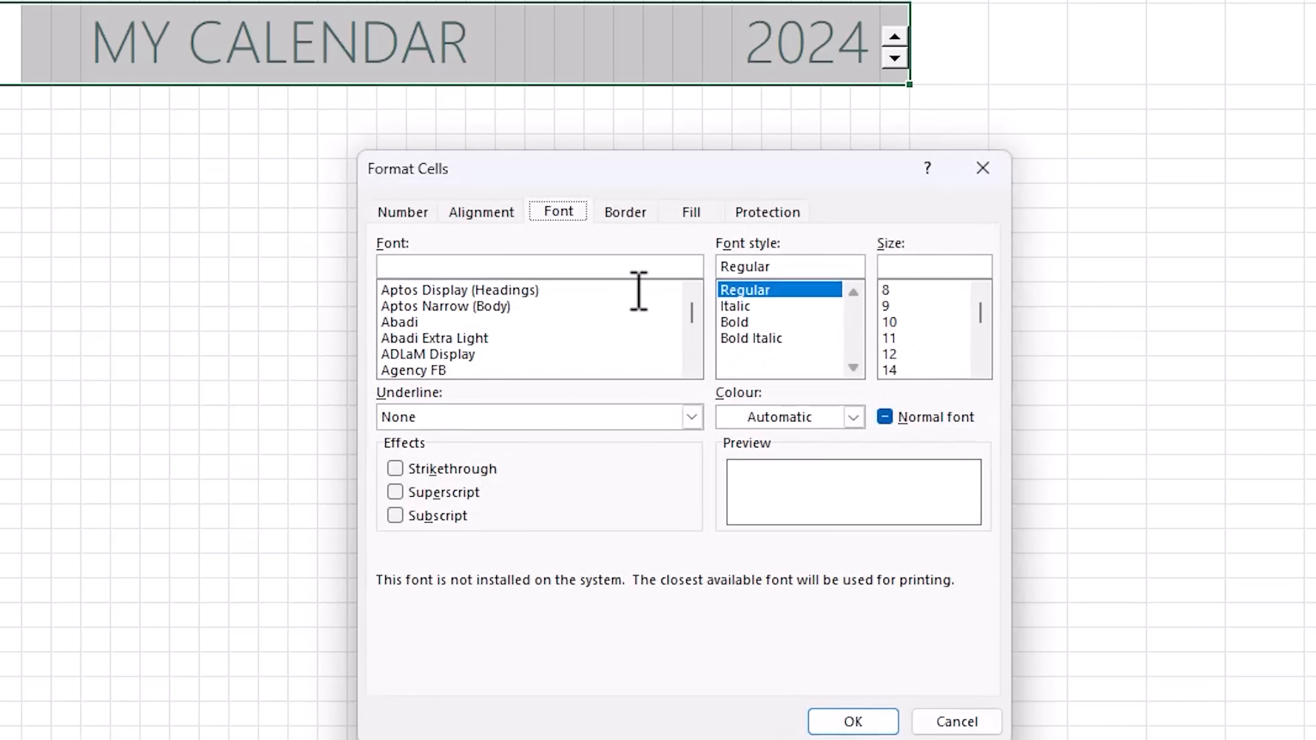
pyautogui.click(622, 214)
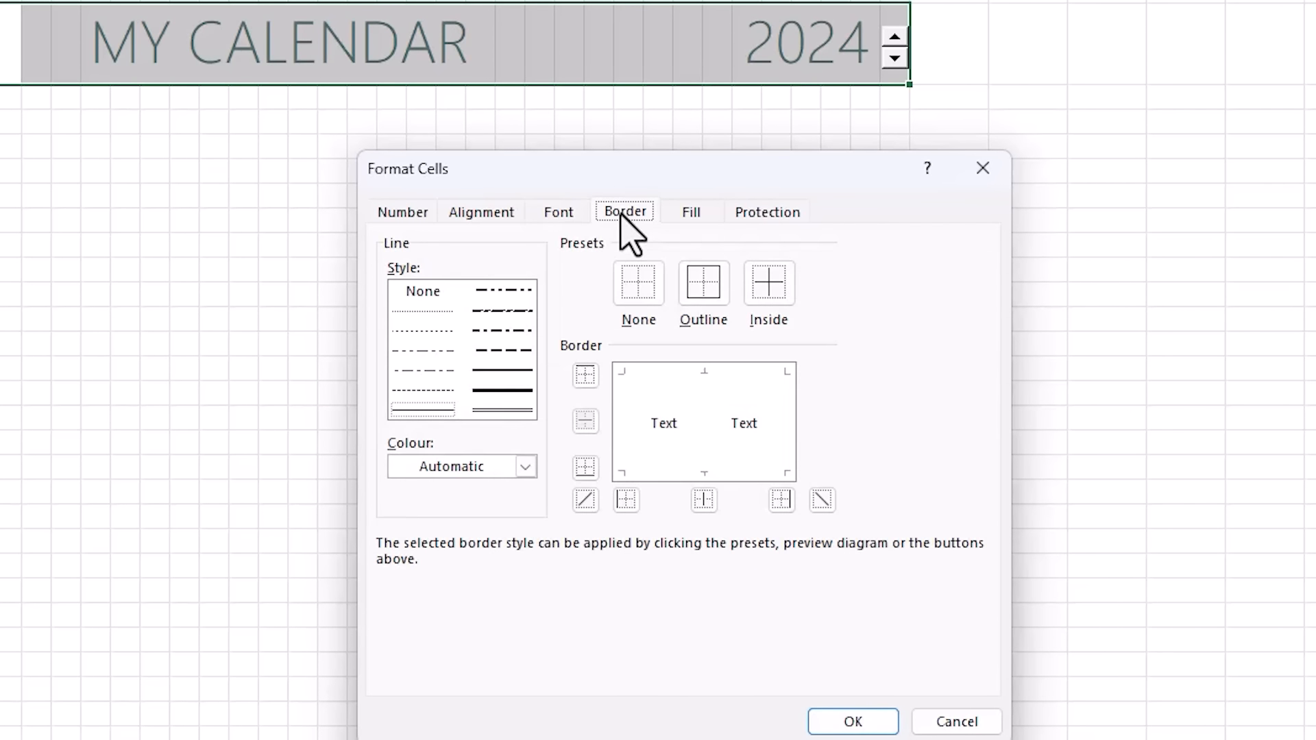
pyautogui.click(525, 467)
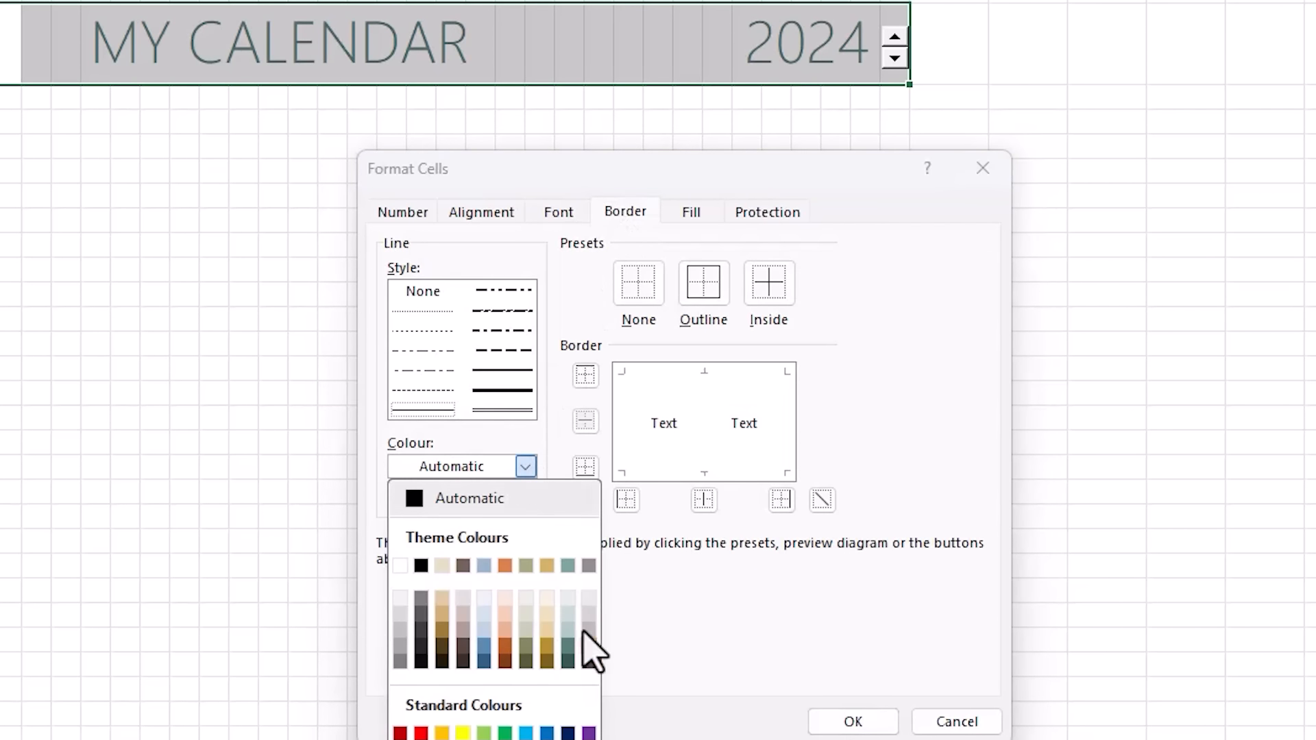
pyautogui.click(589, 646)
pyautogui.click(505, 391)
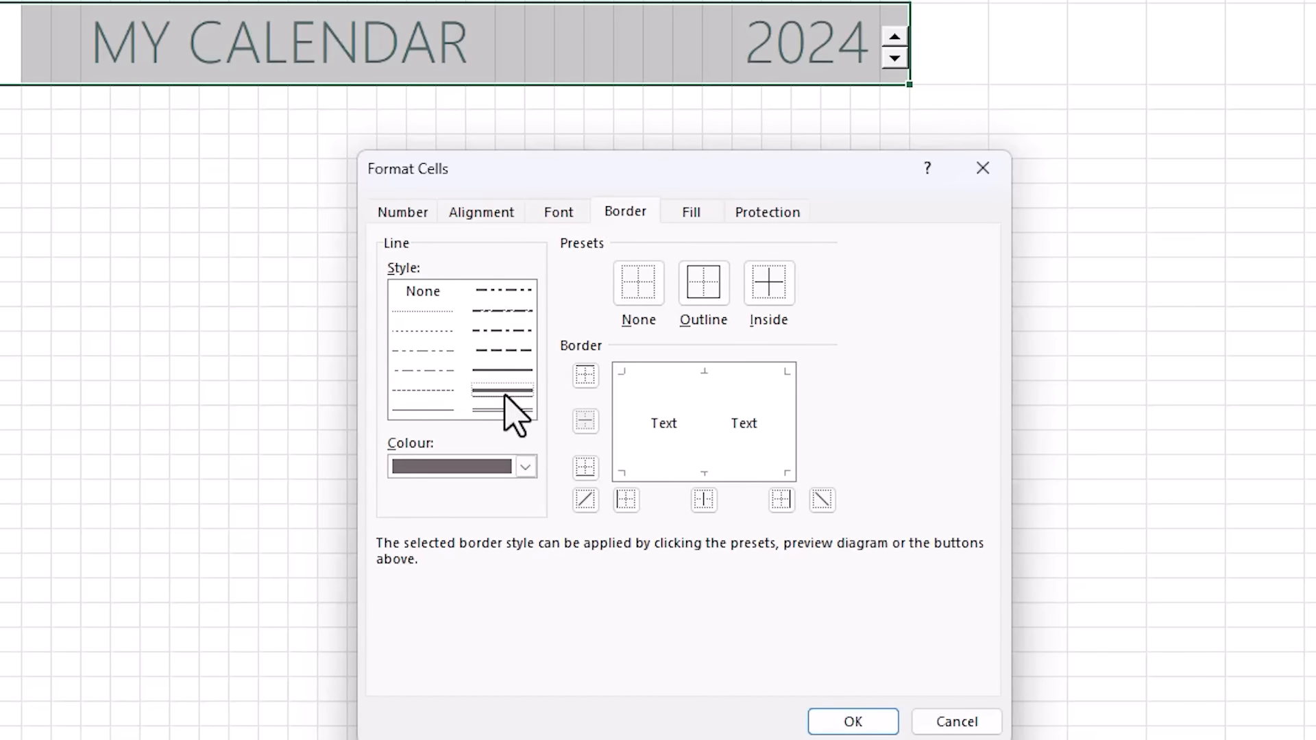
pyautogui.click(653, 475)
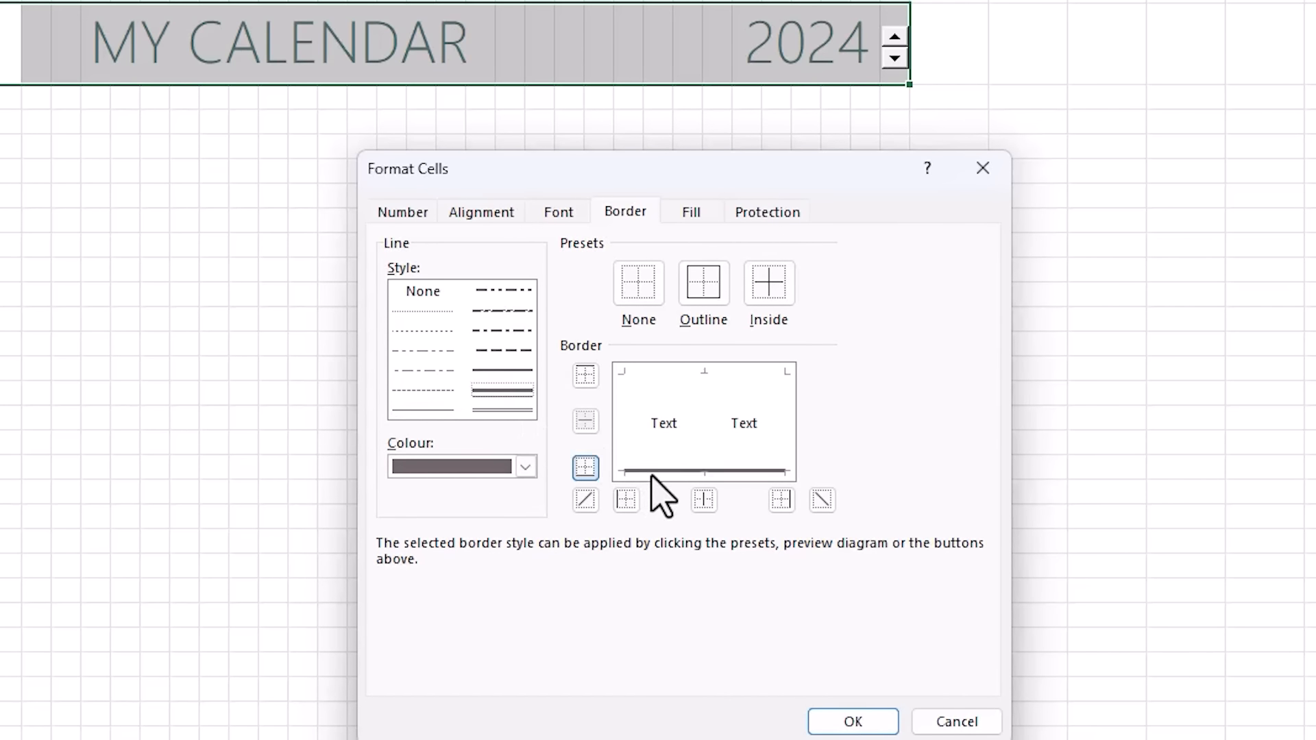
pyautogui.click(838, 719)
pyautogui.click(20, 116)
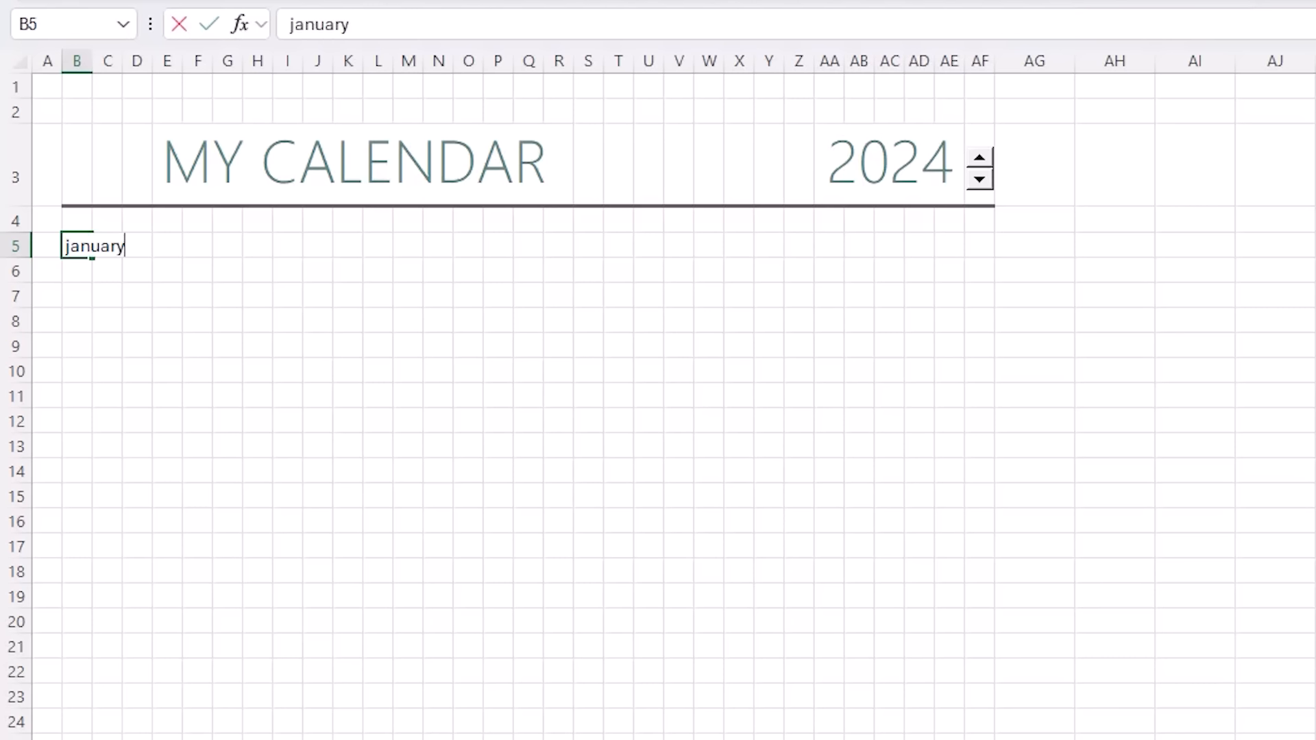
# - Enter the month labels january, february, march and april in B5, J5, R5 and Z5
pyautogui.click(318, 245)
pyautogui.click(558, 245)
pyautogui.write('march')
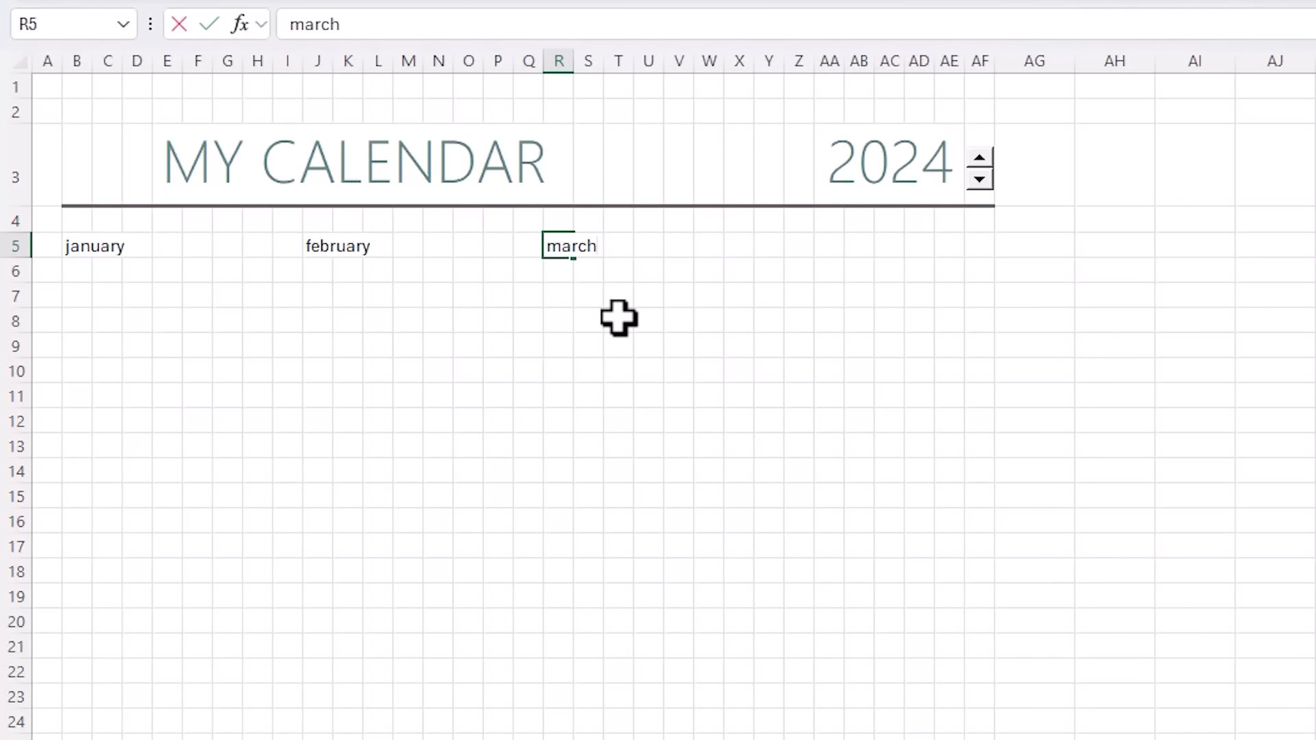
pyautogui.click(799, 245)
pyautogui.write('april')
pyautogui.press('Return')
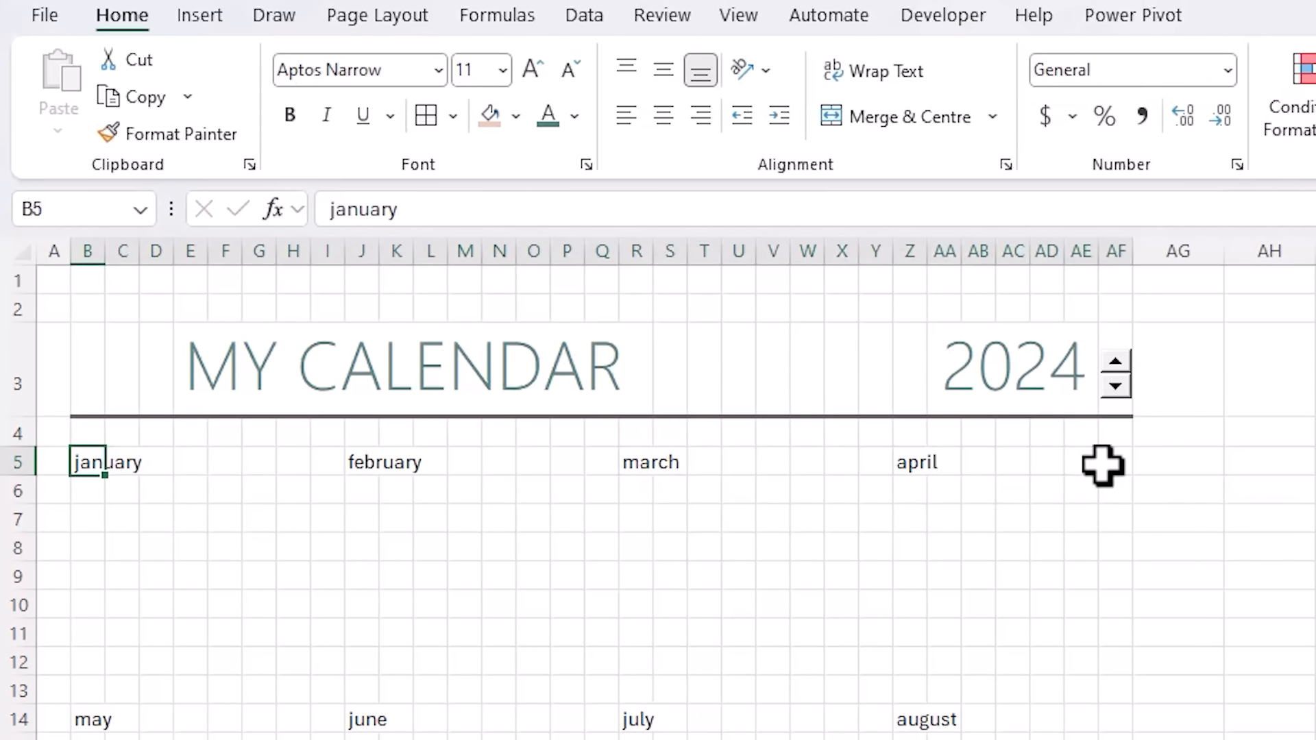
# - Format the month label row B5:AF5 in 14-point Aptos Display
pyautogui.keyDown('shift'); pyautogui.click(1102, 462); pyautogui.keyUp('shift')
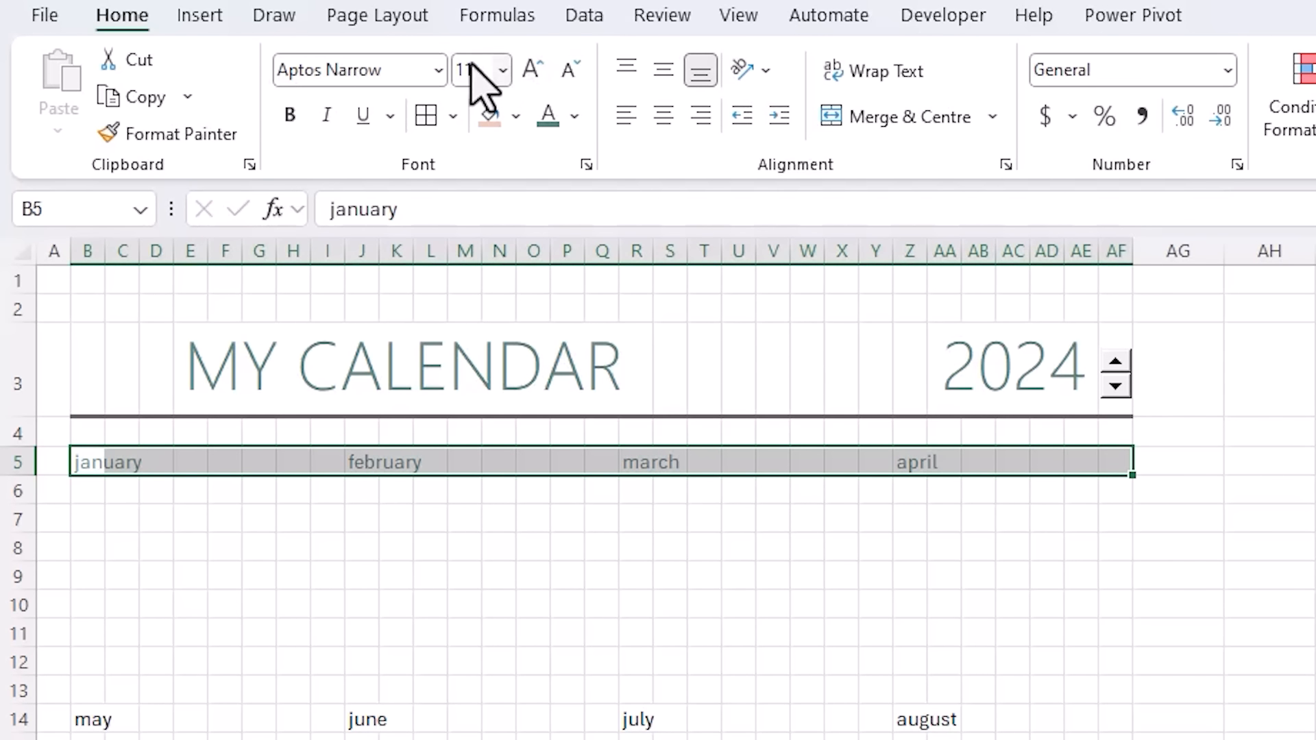
pyautogui.click(437, 68)
pyautogui.click(407, 147)
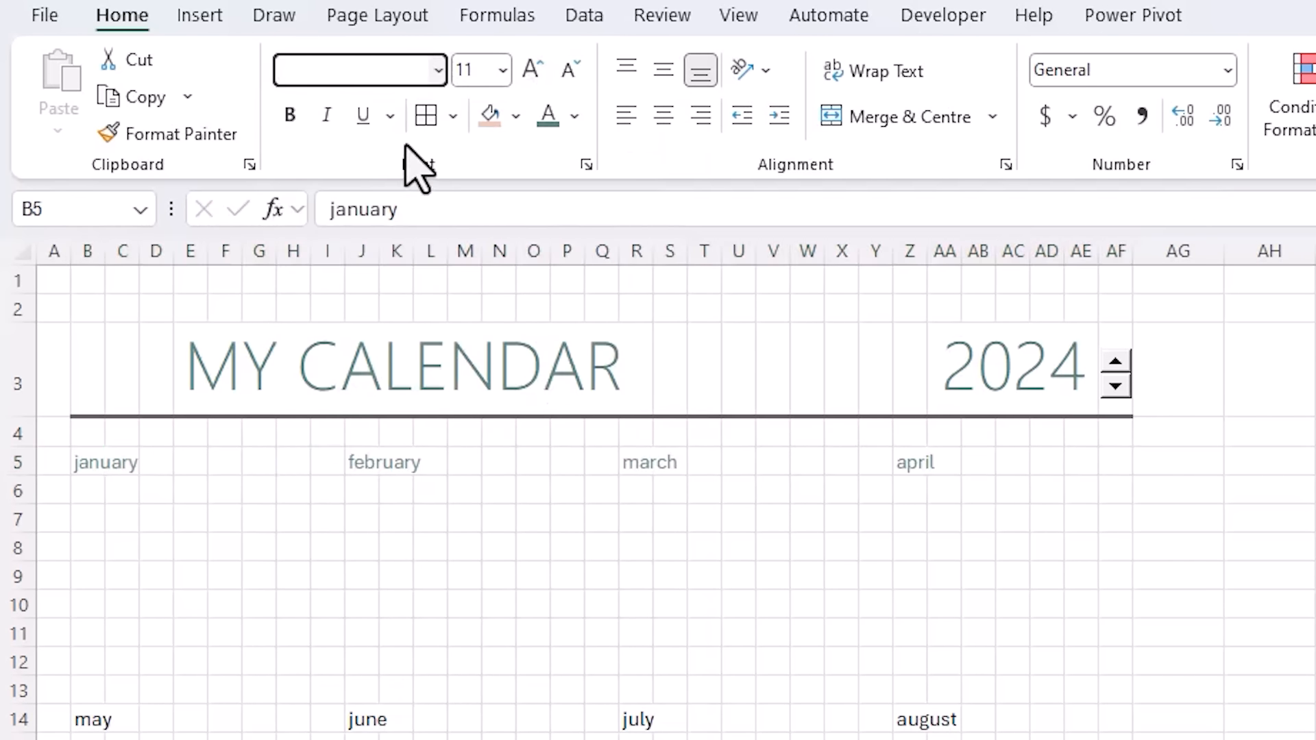
pyautogui.click(529, 68)
pyautogui.click(529, 69)
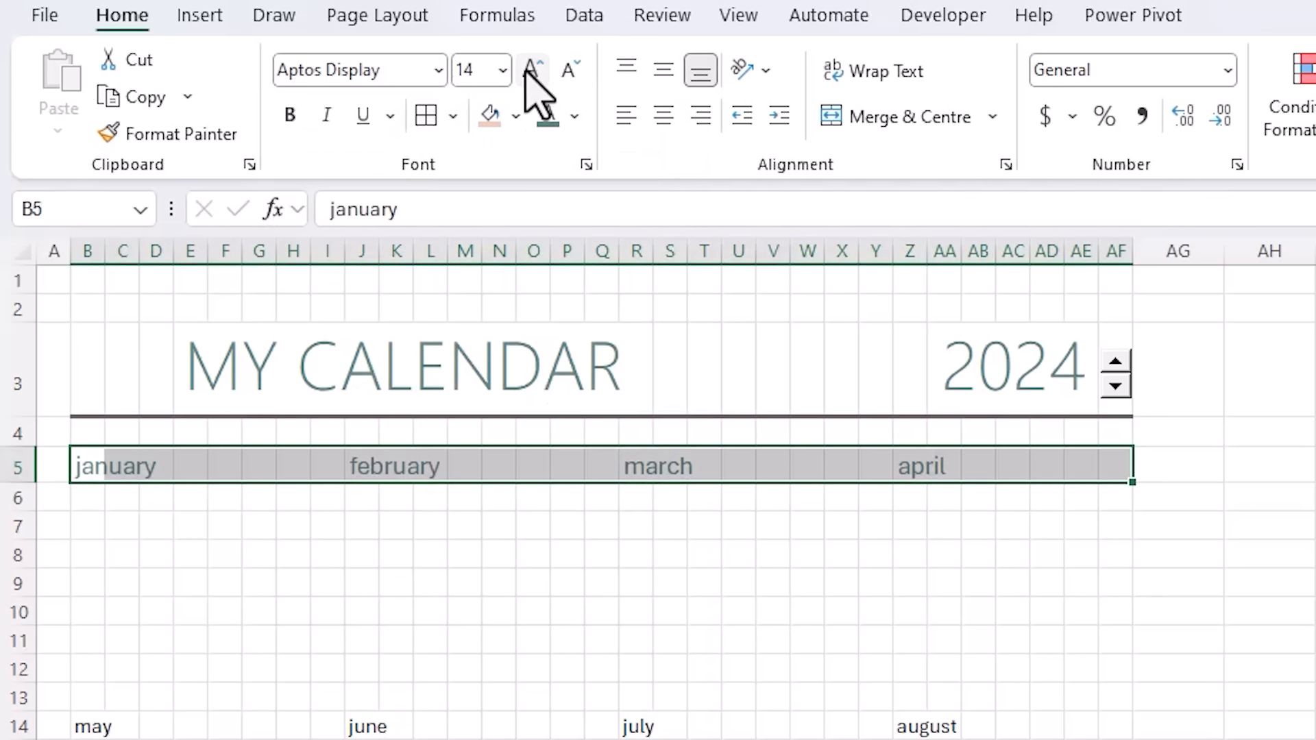
# - Copy that month-label formatting to the may–august and september–december rows with Format Painter
pyautogui.click(227, 134)
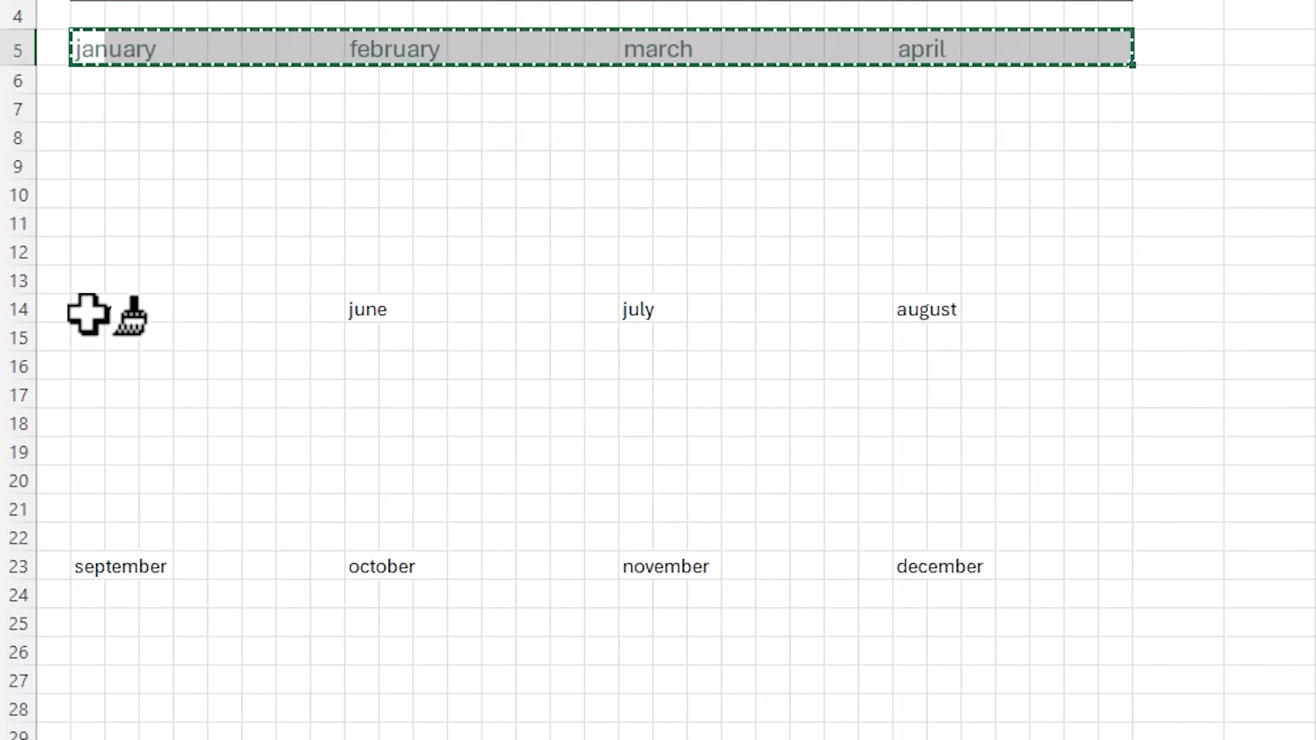
pyautogui.click(88, 725)
pyautogui.click(88, 576)
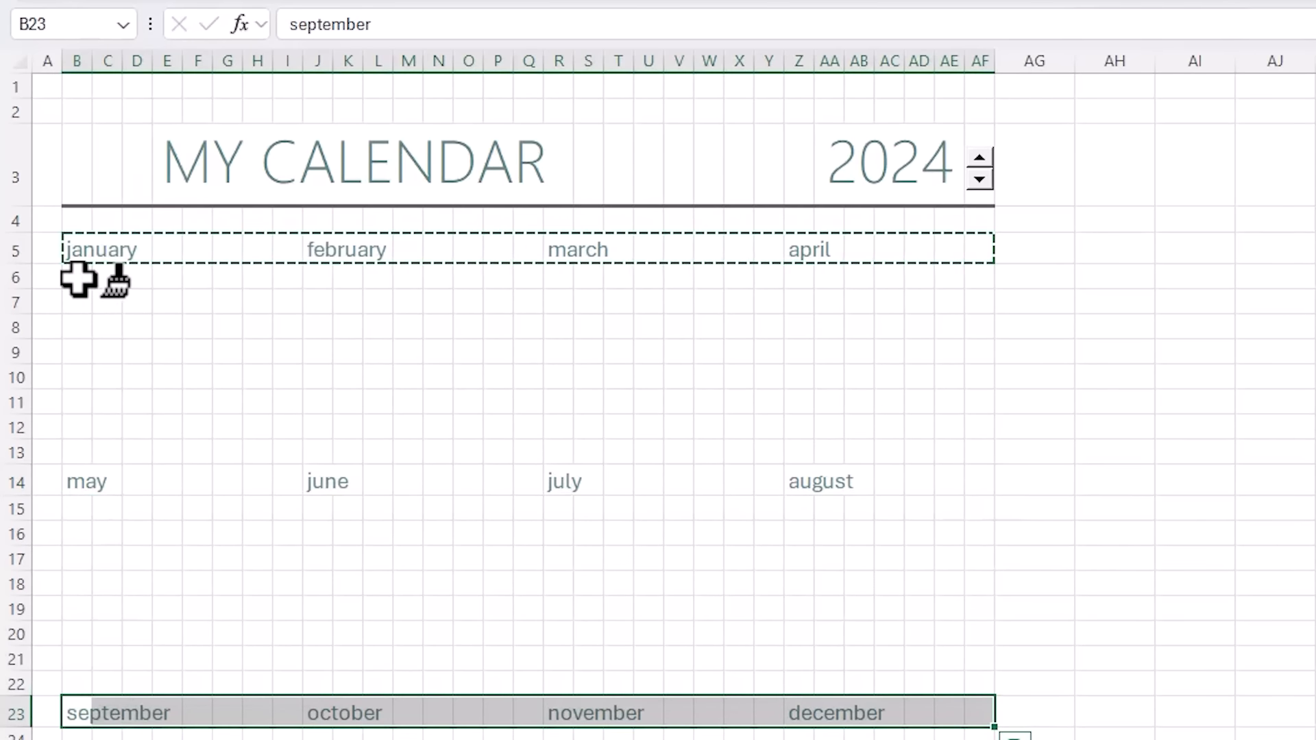
pyautogui.press('Escape')
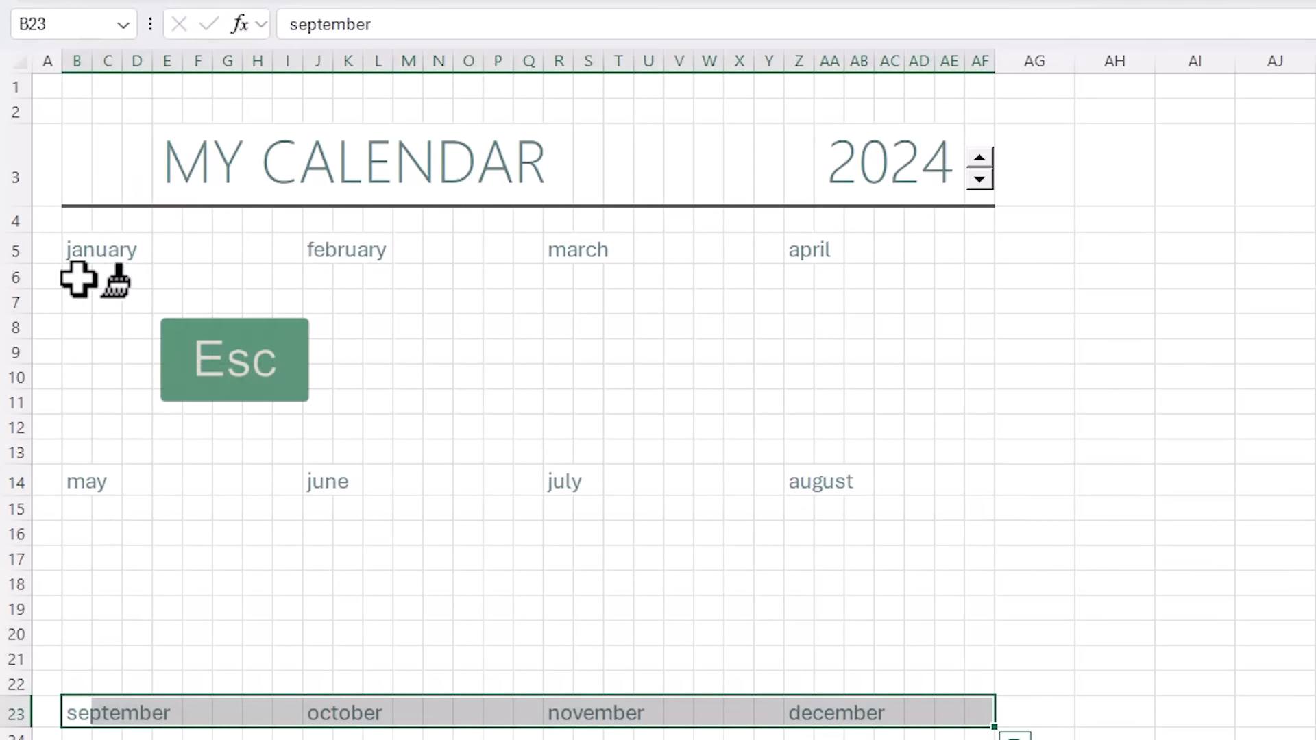
pyautogui.click(78, 278)
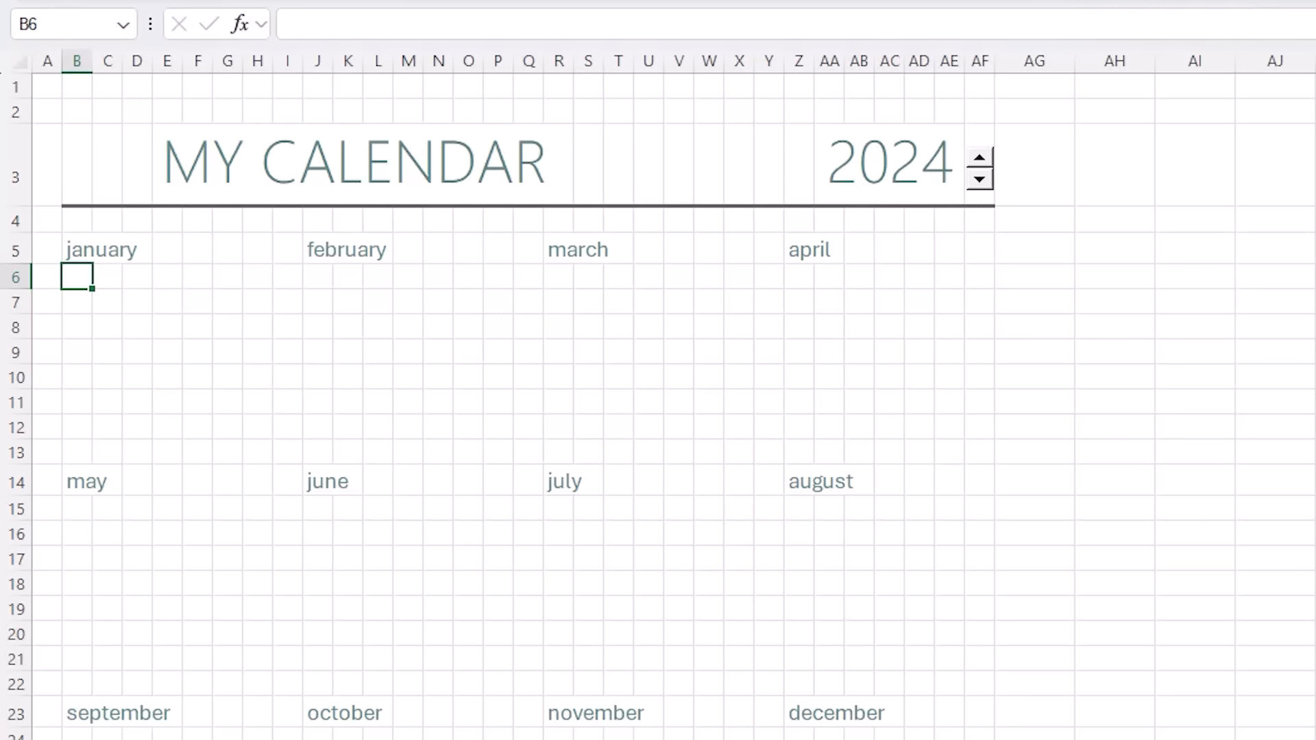
# - Type the weekday letters s m t w t f s across B6:H6
pyautogui.write('s')
pyautogui.press('Tab')
pyautogui.write('m')
pyautogui.press('Tab')
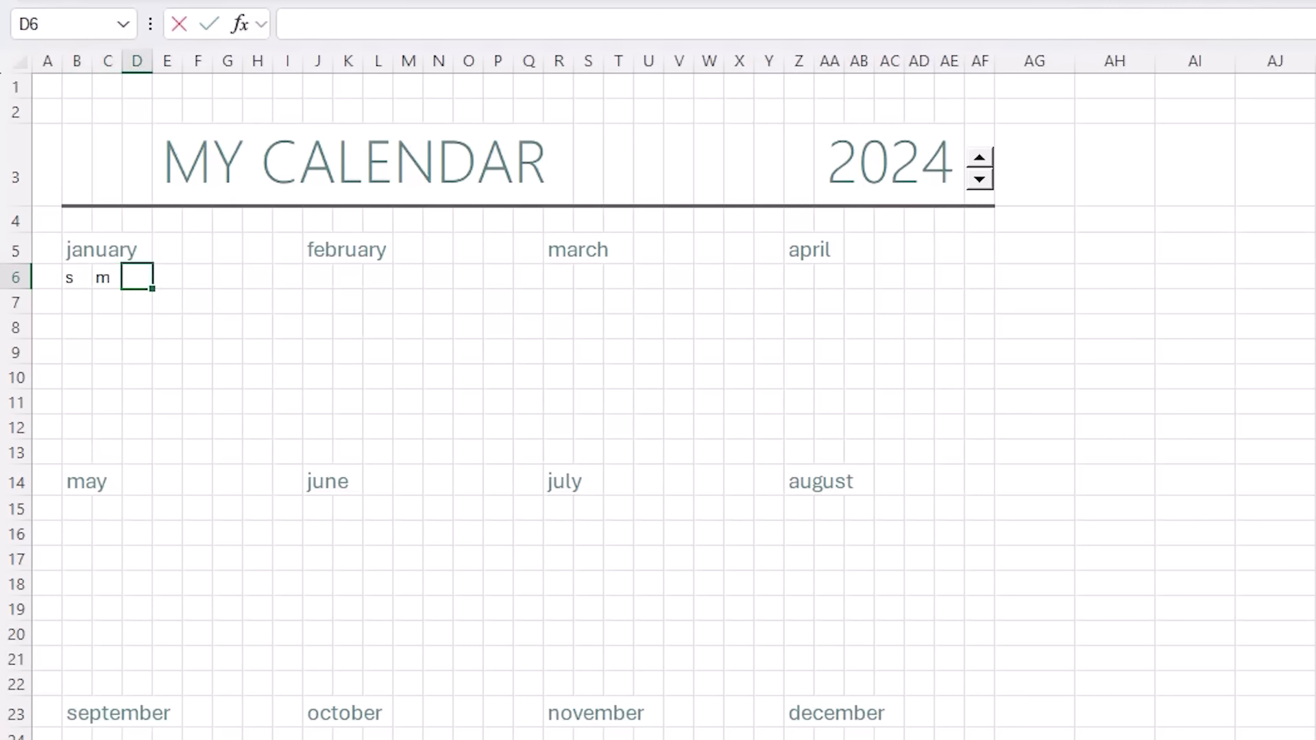
pyautogui.write('t')
pyautogui.press('Tab')
pyautogui.write('w\tt')
pyautogui.press('Tab')
pyautogui.write('f')
pyautogui.press('Tab')
pyautogui.write('s')
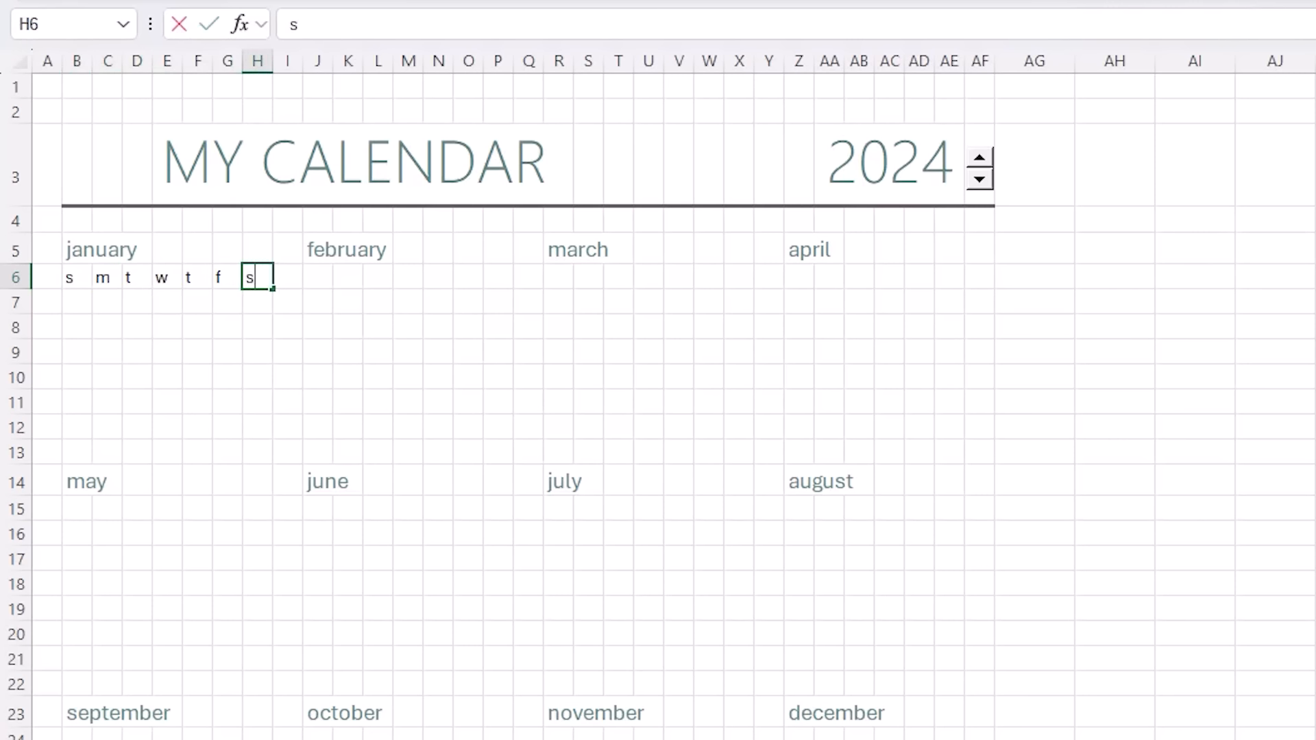
pyautogui.press('Tab')
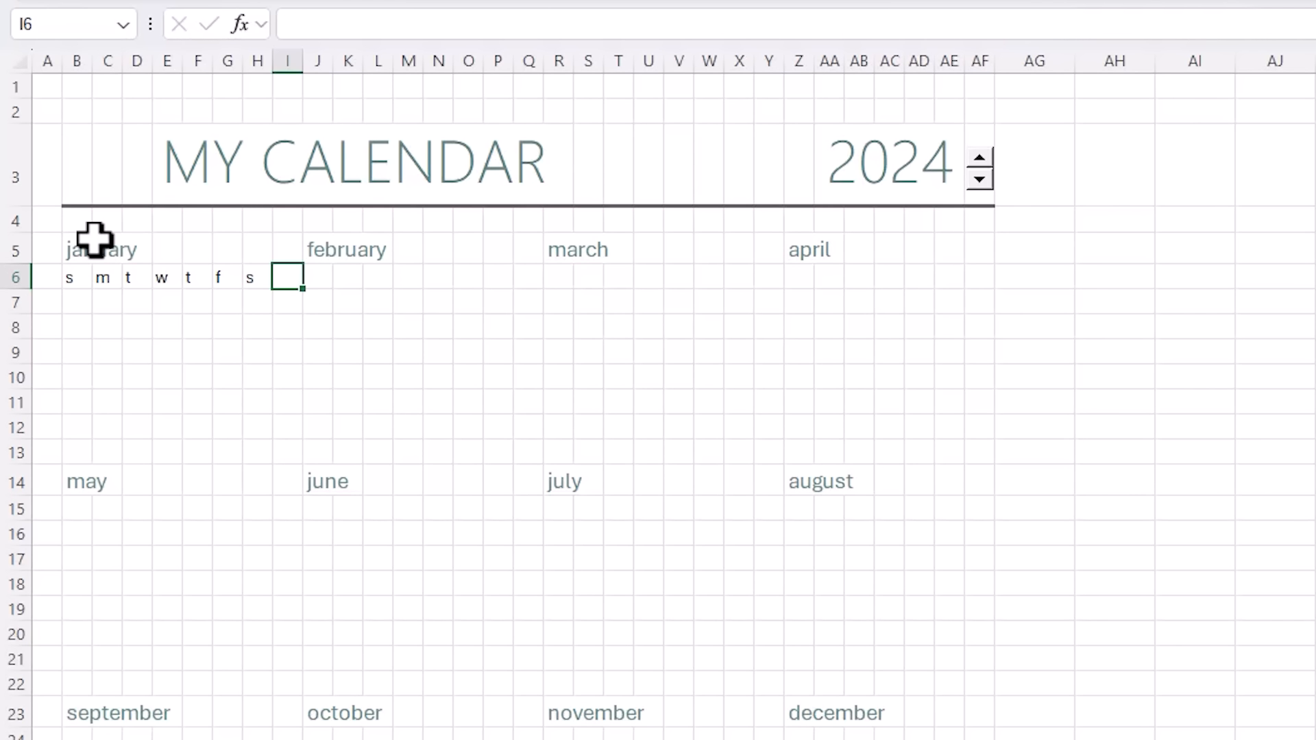
# - Centre and enlarge january's weekday letters, then paste them under february, march and april
pyautogui.moveTo(80, 278); pyautogui.dragTo(256, 282)
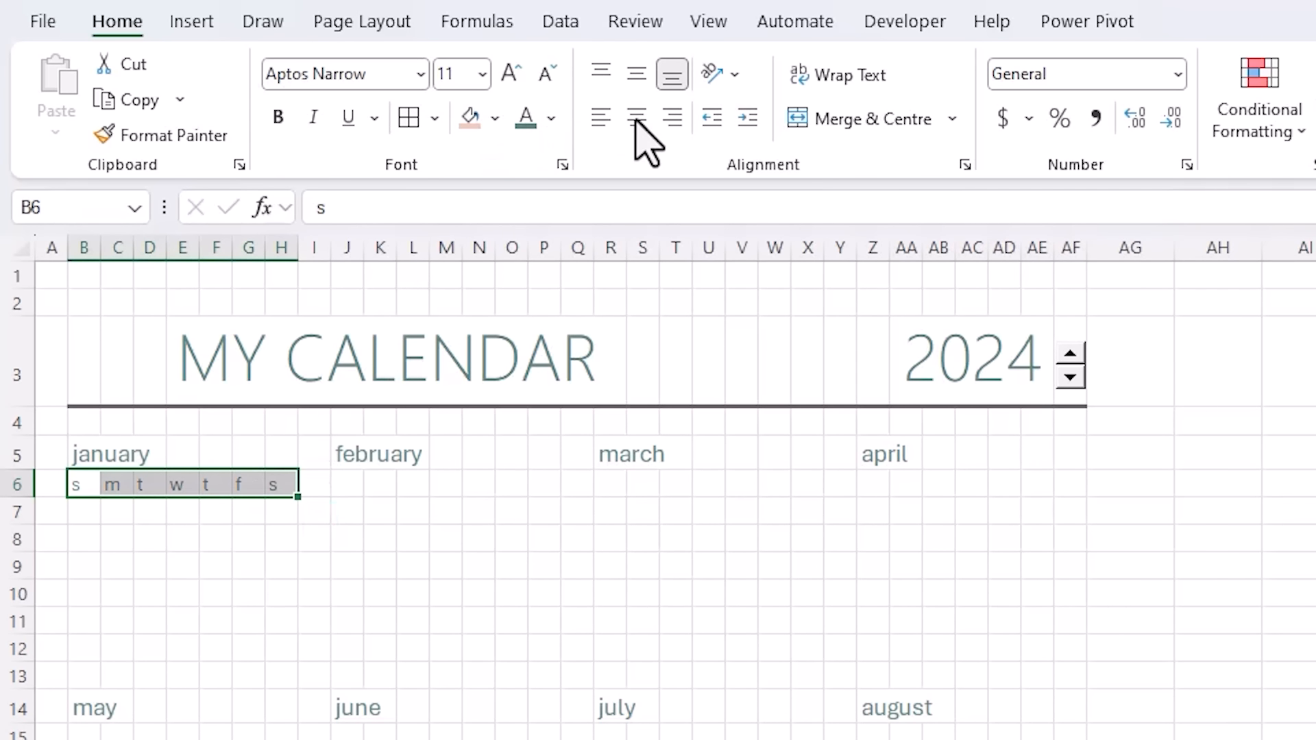
pyautogui.click(635, 118)
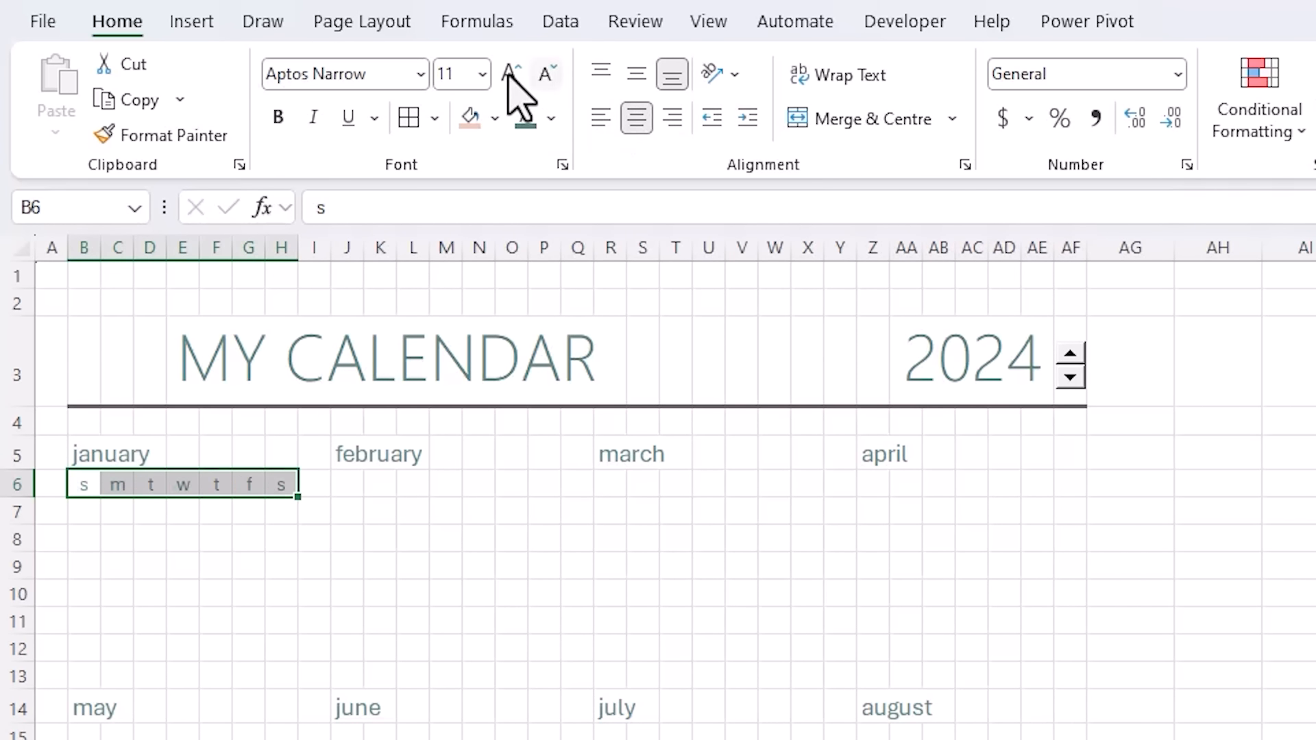
pyautogui.click(509, 73)
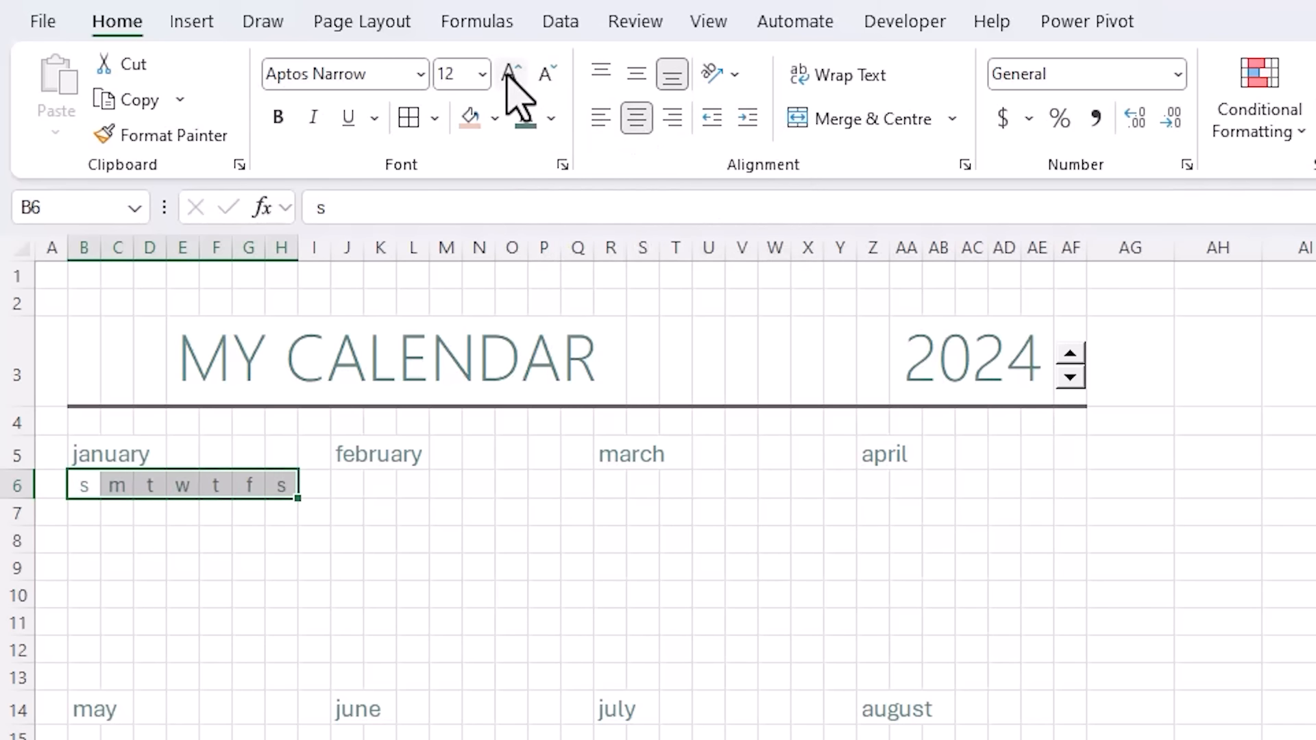
pyautogui.hotkey('ctrl', 'c')
pyautogui.click(352, 484)
pyautogui.hotkey('ctrl', 'v')
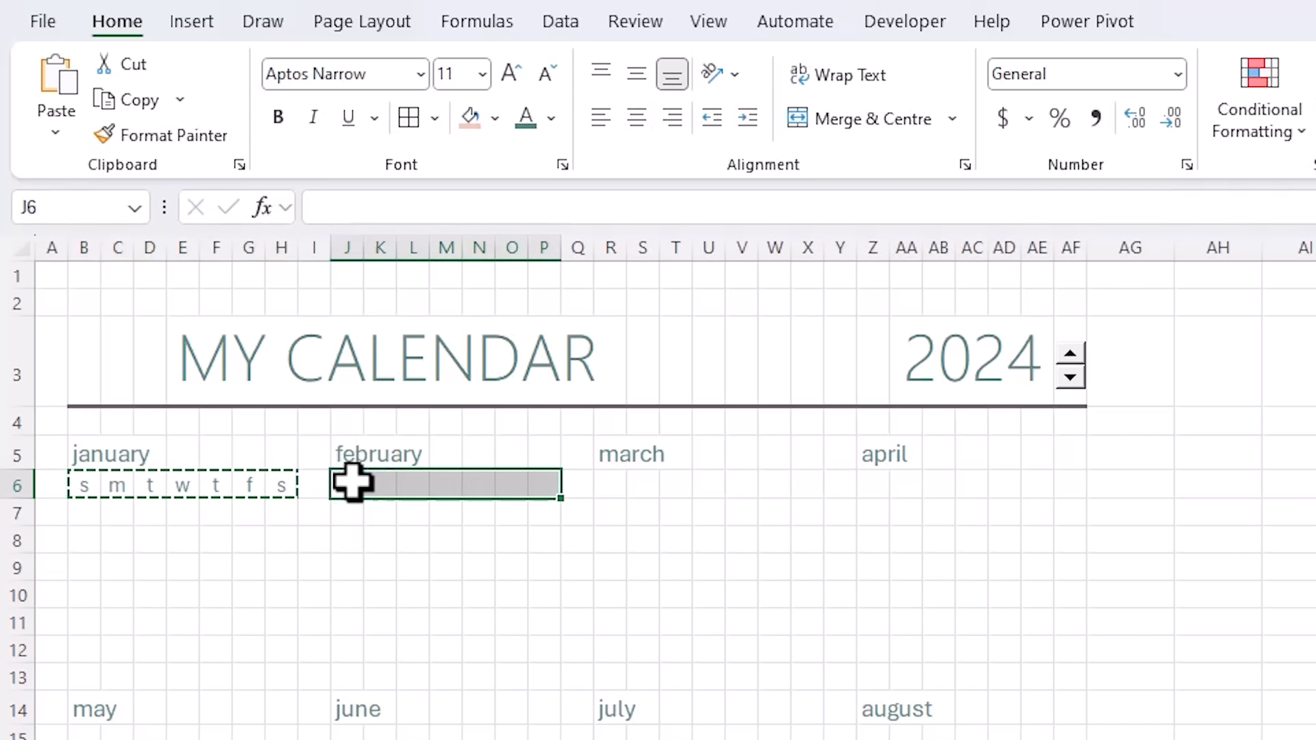
pyautogui.click(619, 485)
pyautogui.hotkey('ctrl', 'v')
pyautogui.click(875, 485)
pyautogui.hotkey('ctrl', 'v')
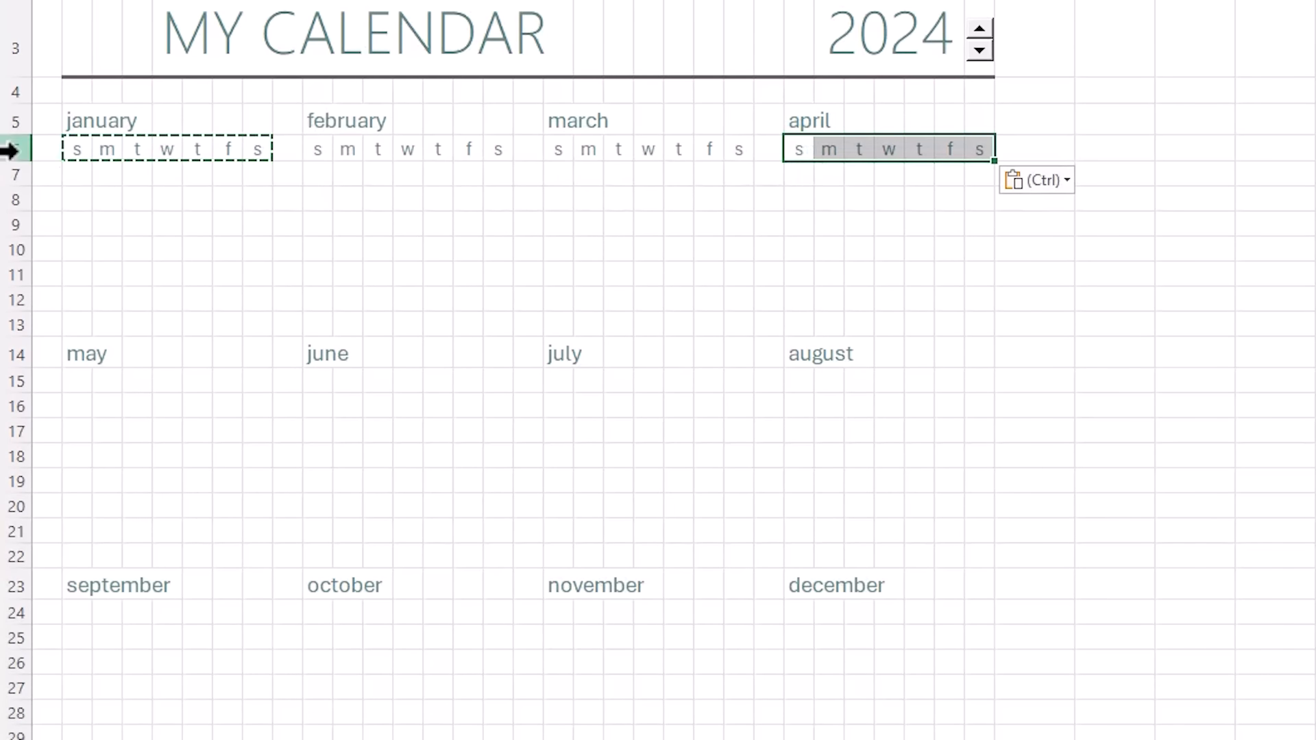
# - Copy weekday header row 6 into rows 15 and 24 for the remaining months
pyautogui.click(9, 150)
pyautogui.hotkey('ctrl', 'c')
pyautogui.click(44, 381)
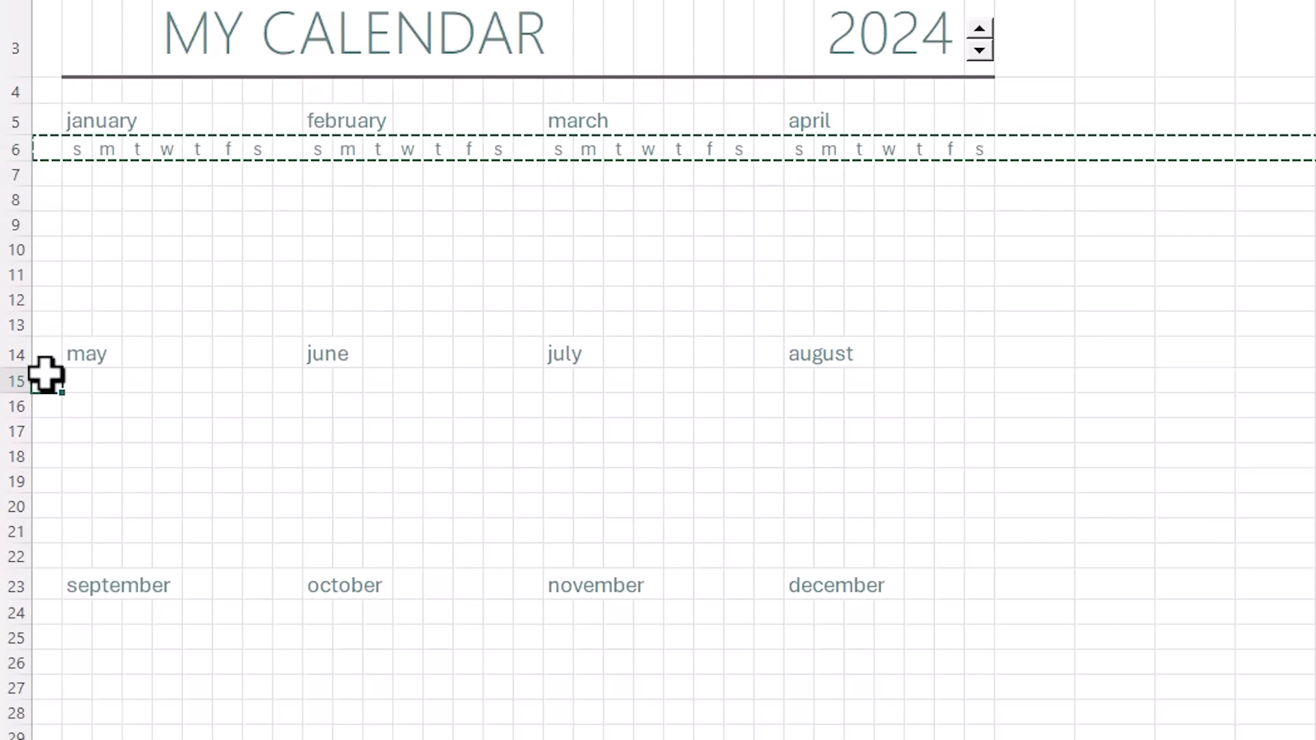
pyautogui.hotkey('ctrl', 'v')
pyautogui.click(42, 616)
pyautogui.press('Return')
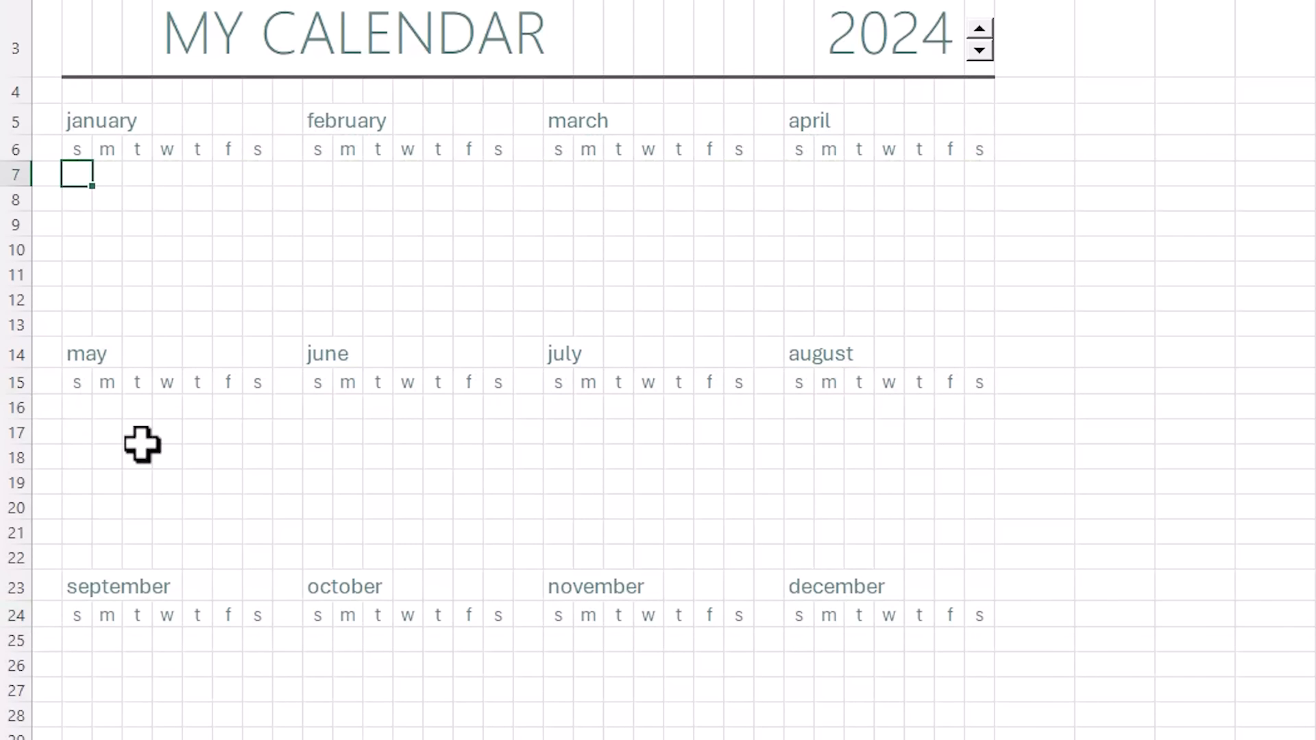
# - Start B7's formula as =SEQUENCE(6,7,DATEVALUE(B5&$AA$3) using the january name and year
pyautogui.scroll(1, 257, 250)
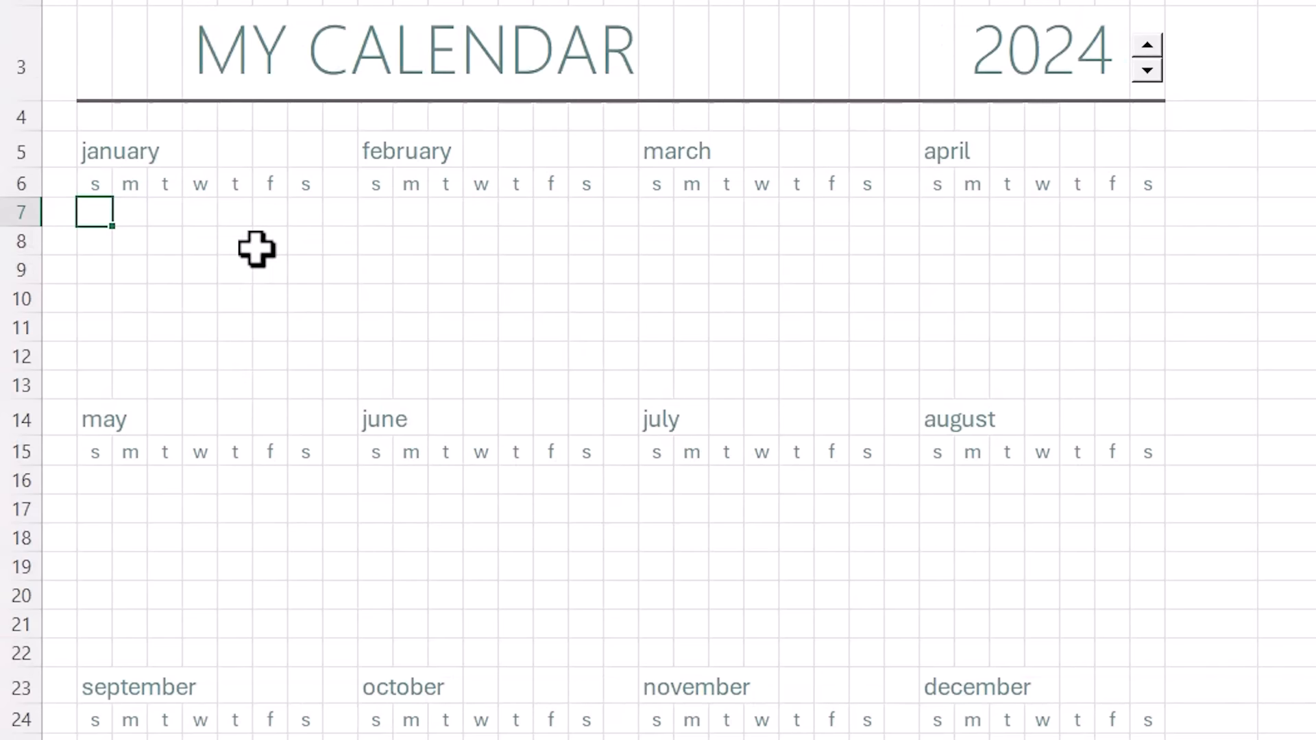
pyautogui.write('=')
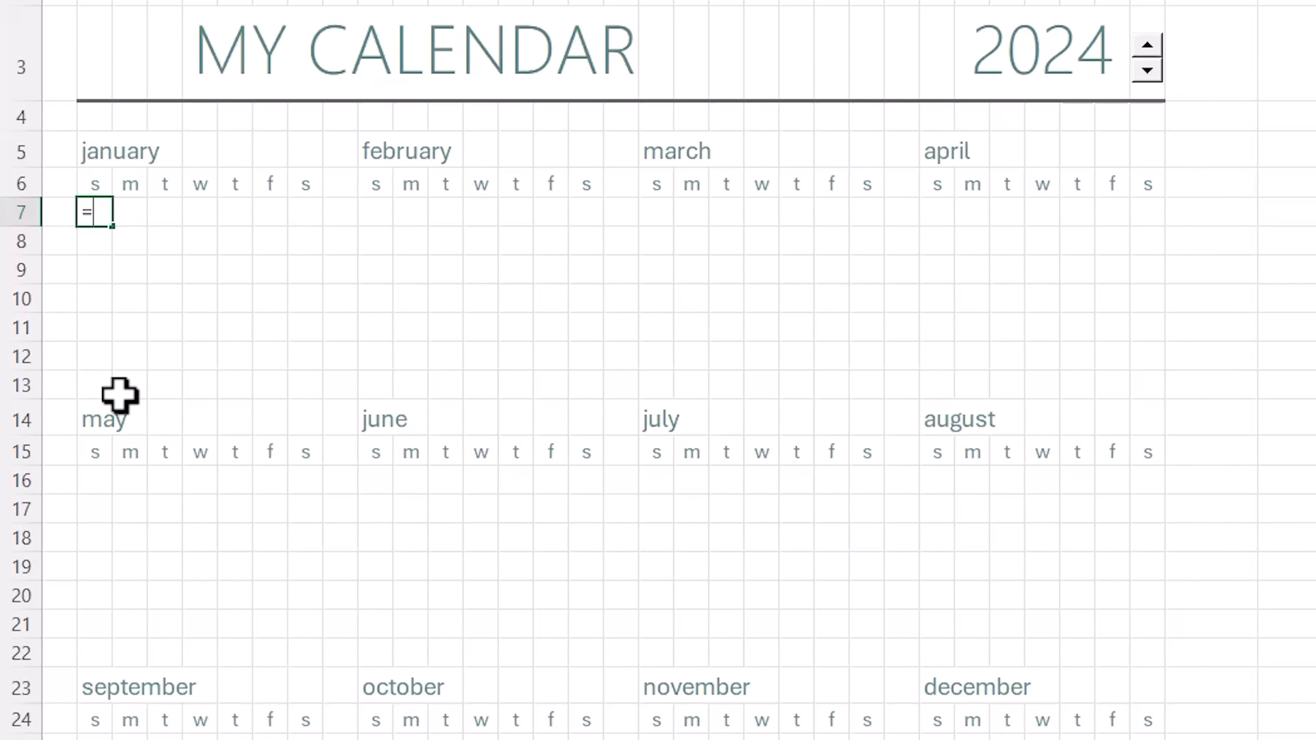
pyautogui.write('seq')
pyautogui.press('Tab')
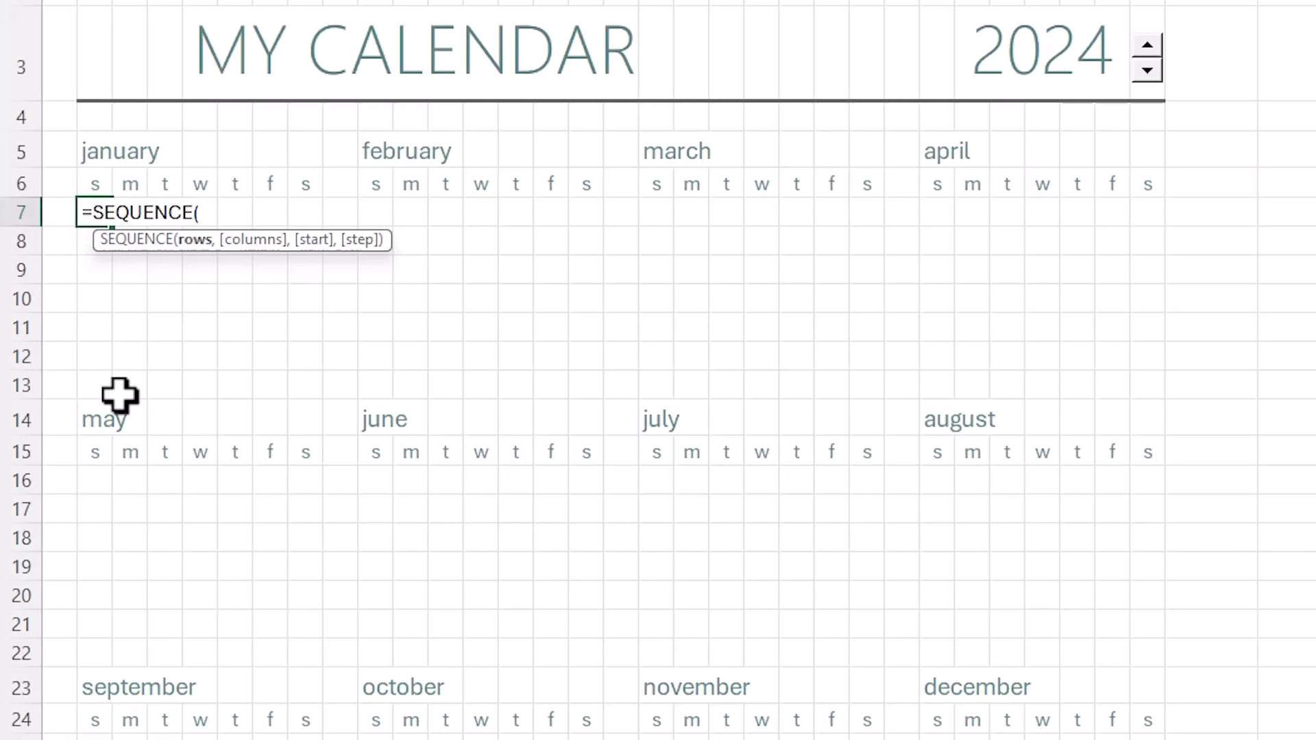
pyautogui.write('6,7')
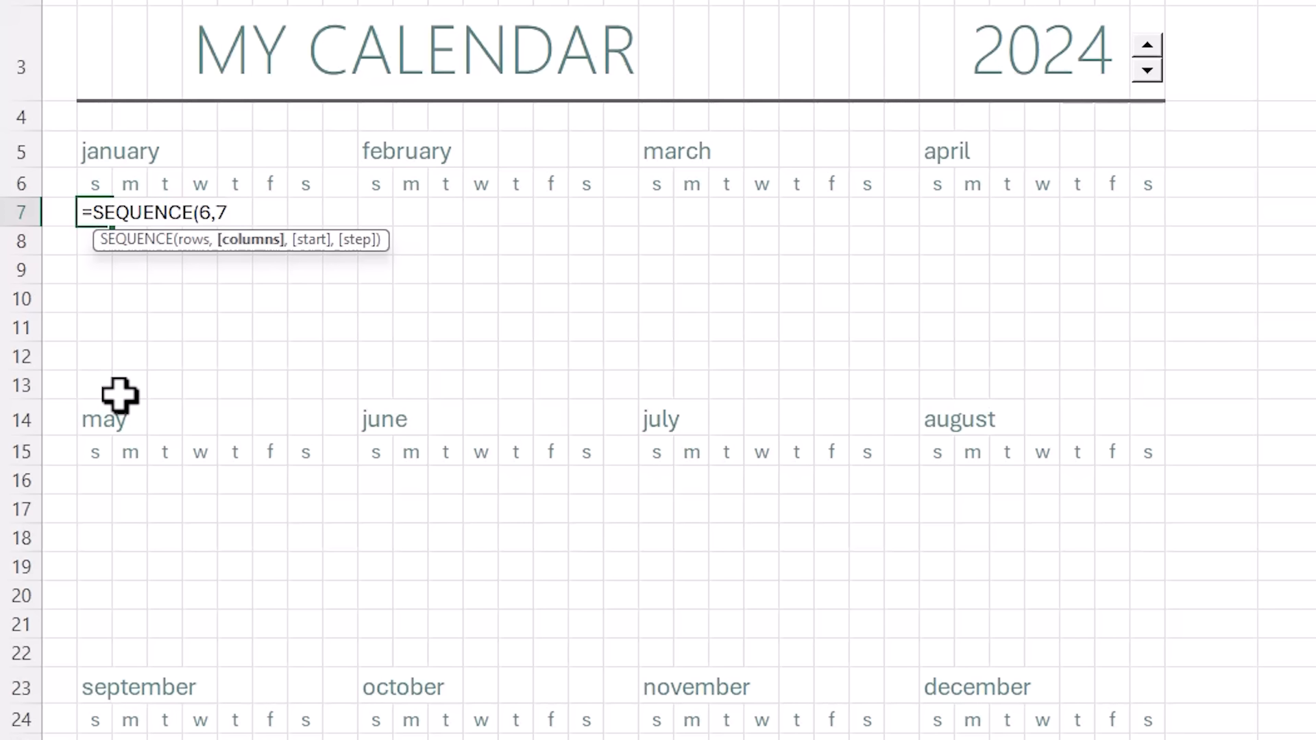
pyautogui.write(',')
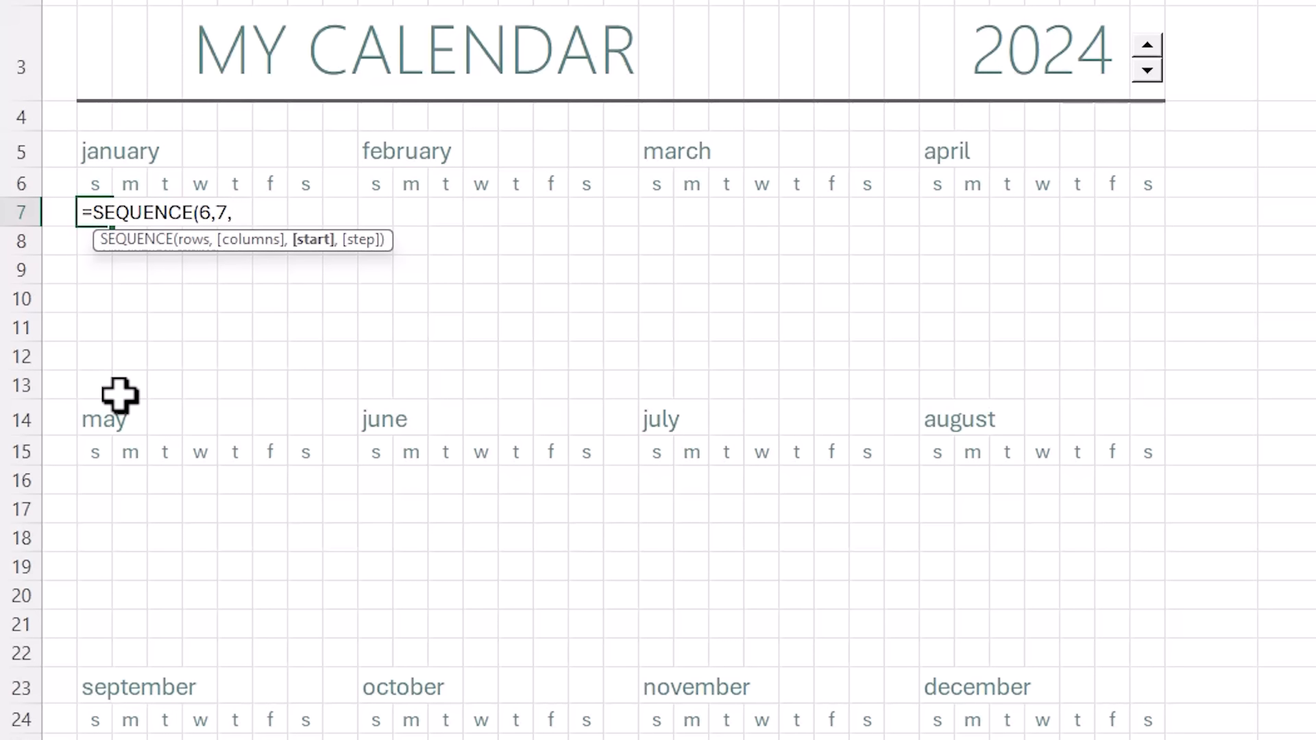
pyautogui.write('date')
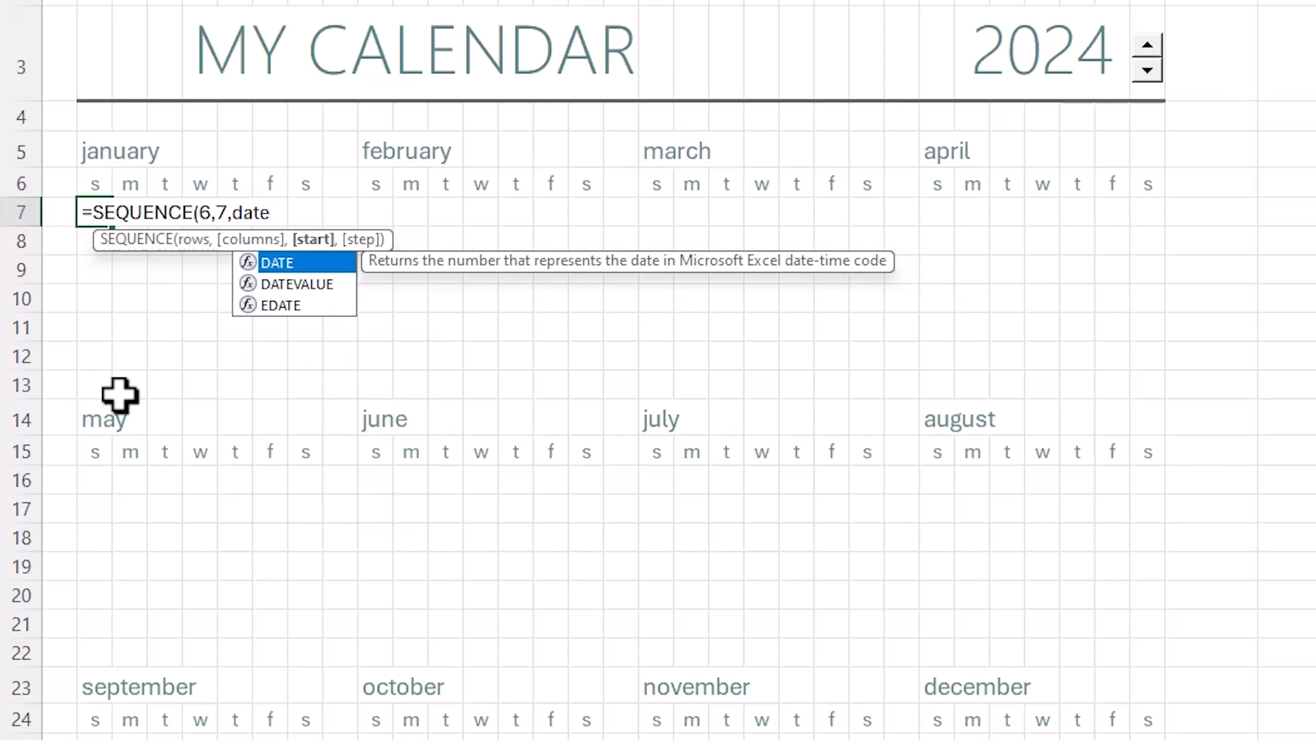
pyautogui.write('v')
pyautogui.press('Tab')
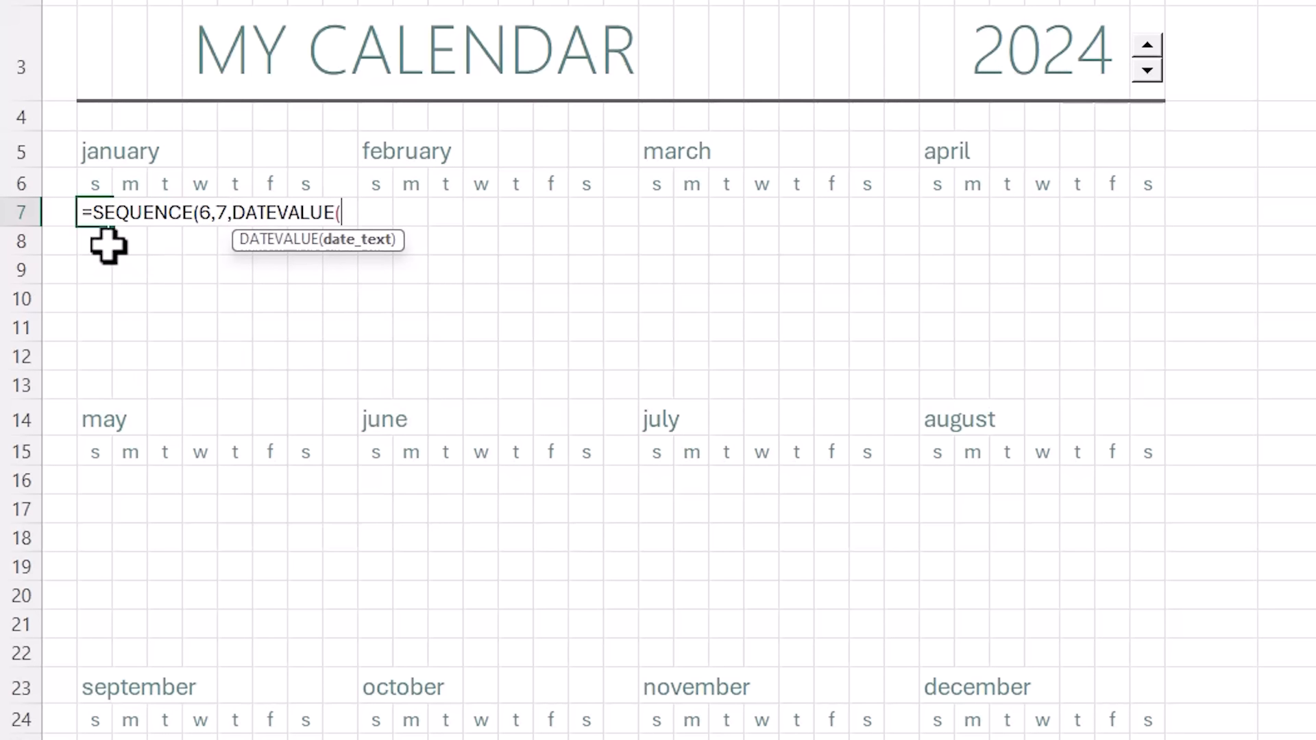
pyautogui.click(98, 148)
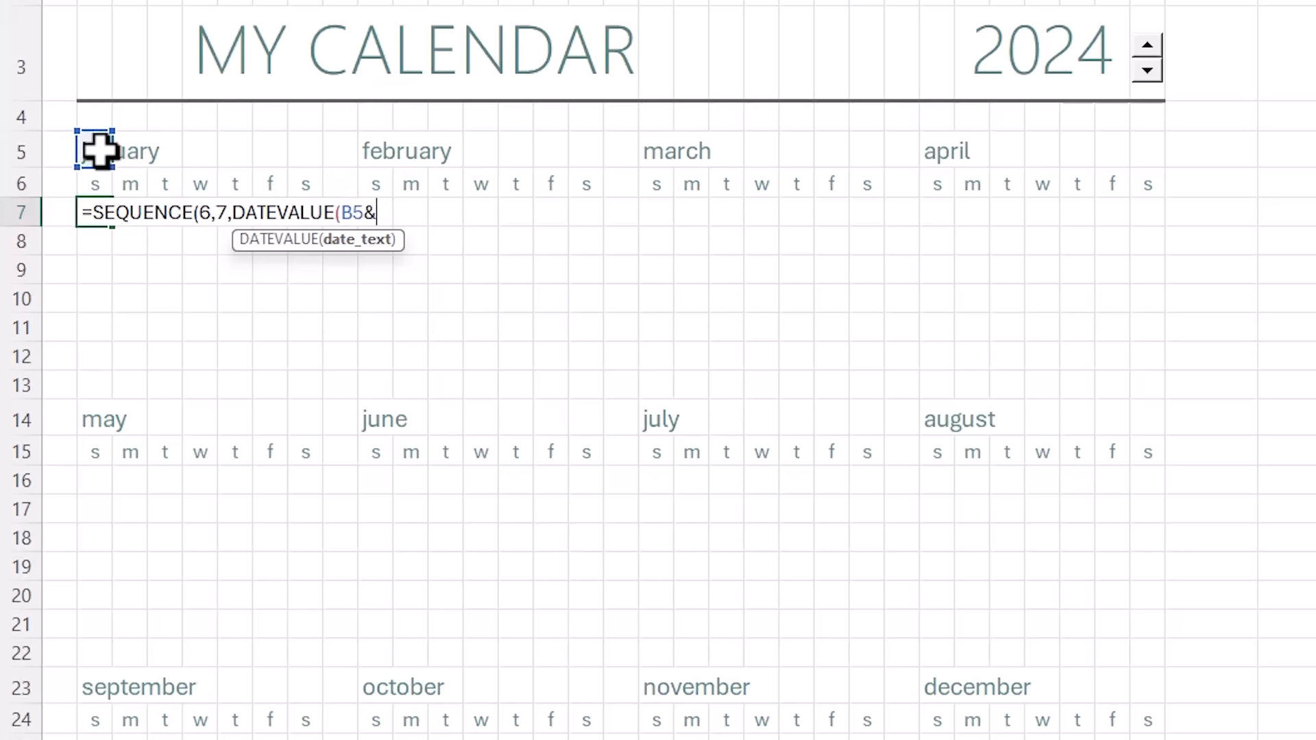
pyautogui.write('&')
pyautogui.click(973, 53)
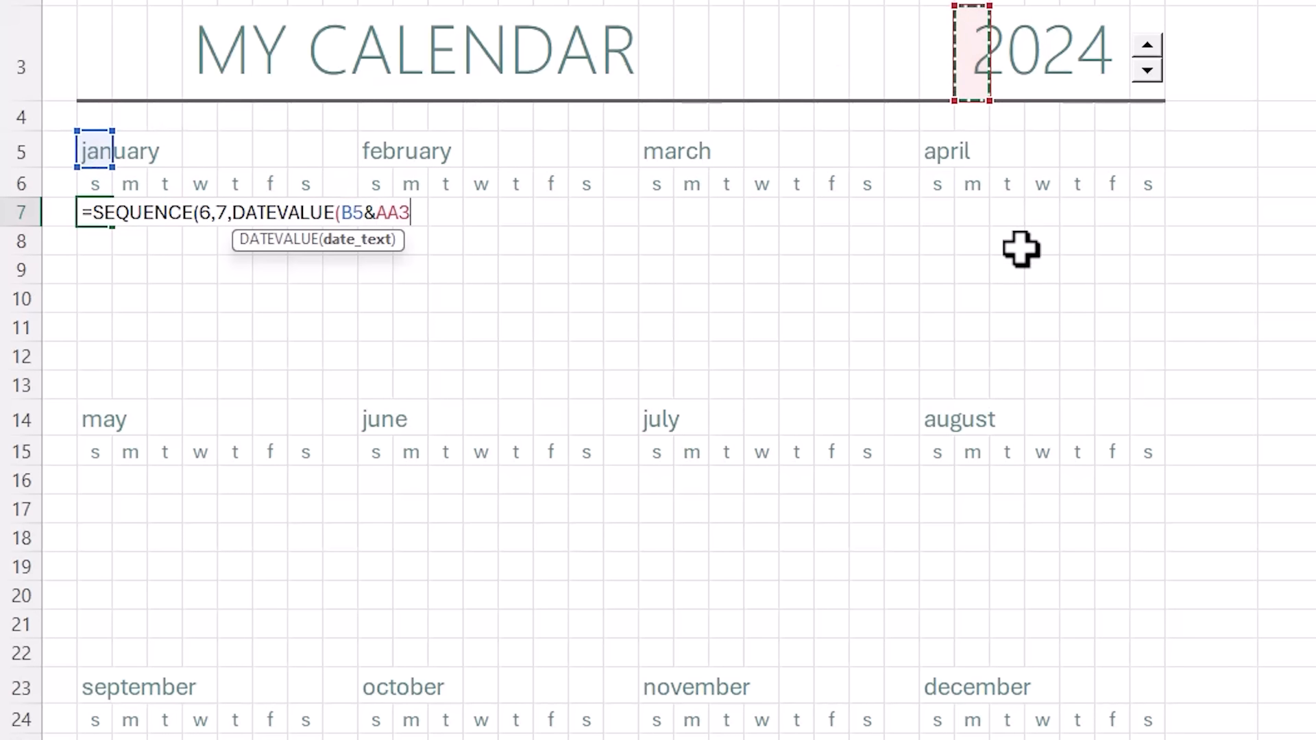
pyautogui.press('F4')
pyautogui.write(')')
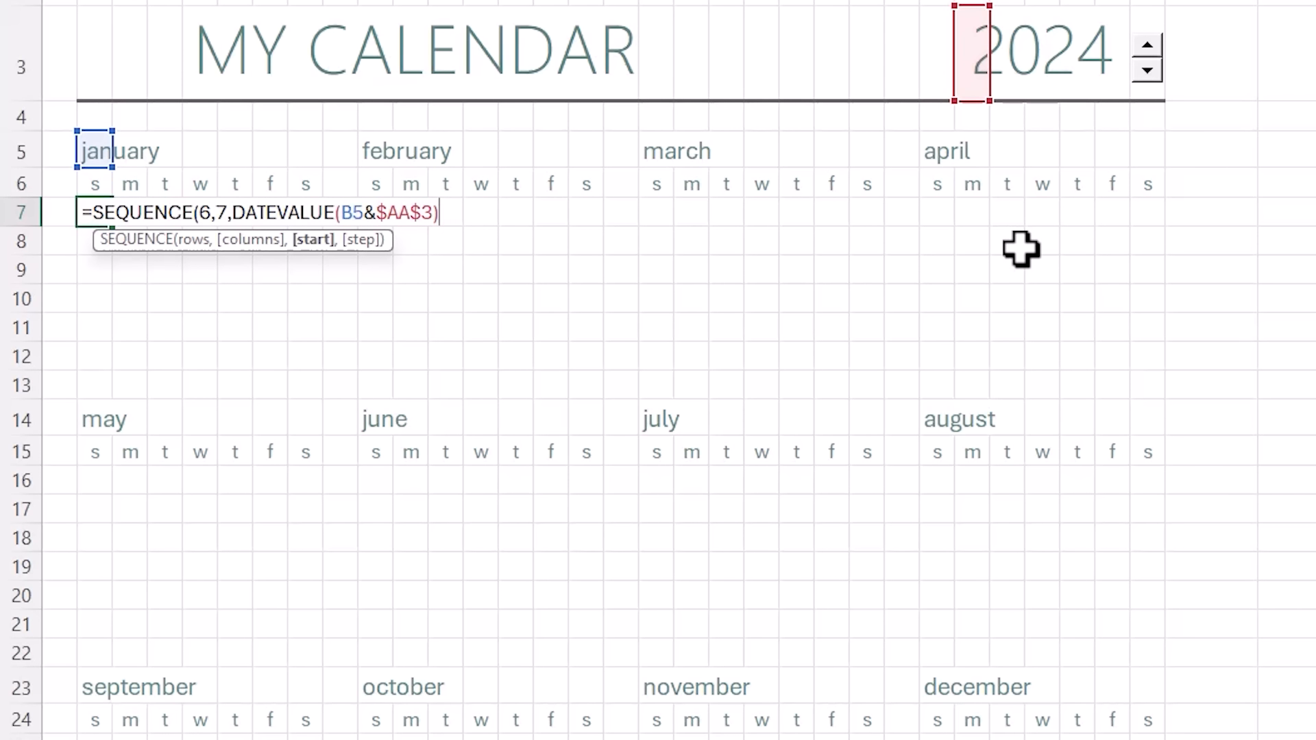
# - Subtract WEEKDAY(DATEVALUE(B5&$AA$3)), add 1, and enter the formula to spill the grid
pyautogui.write('-week')
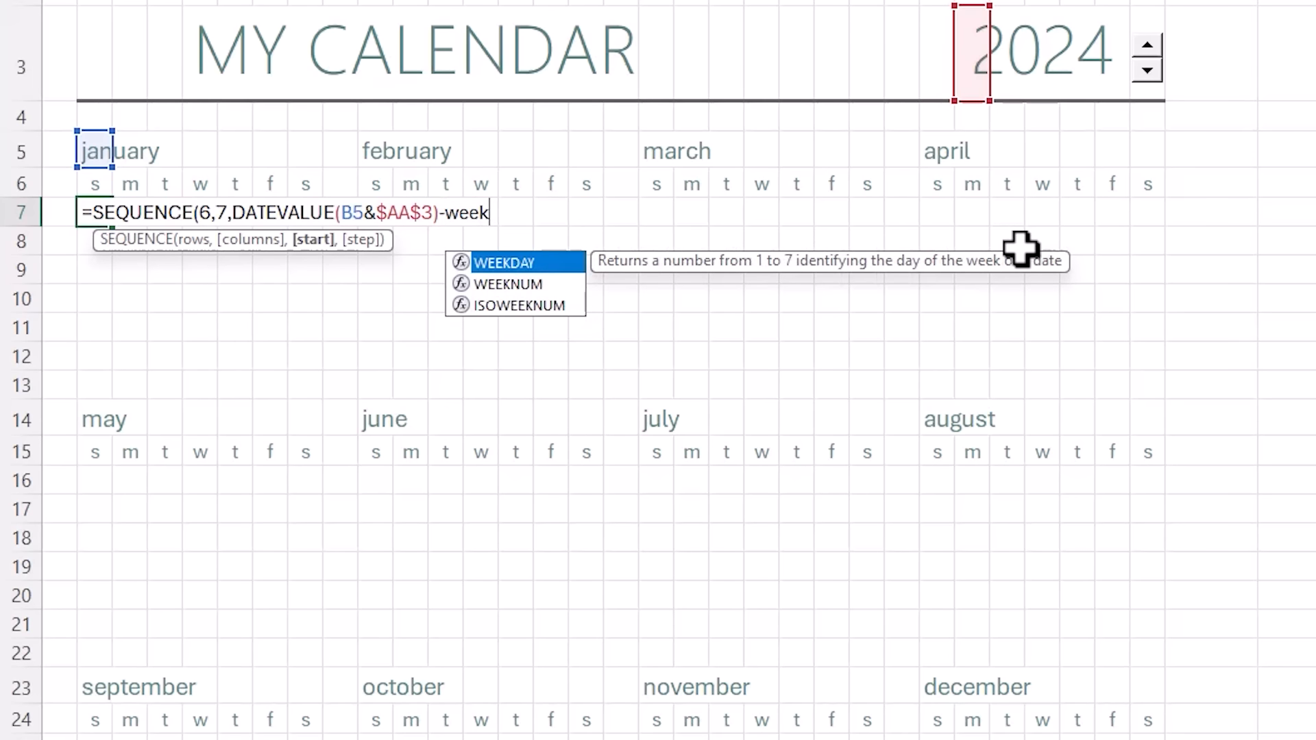
pyautogui.press('Tab')
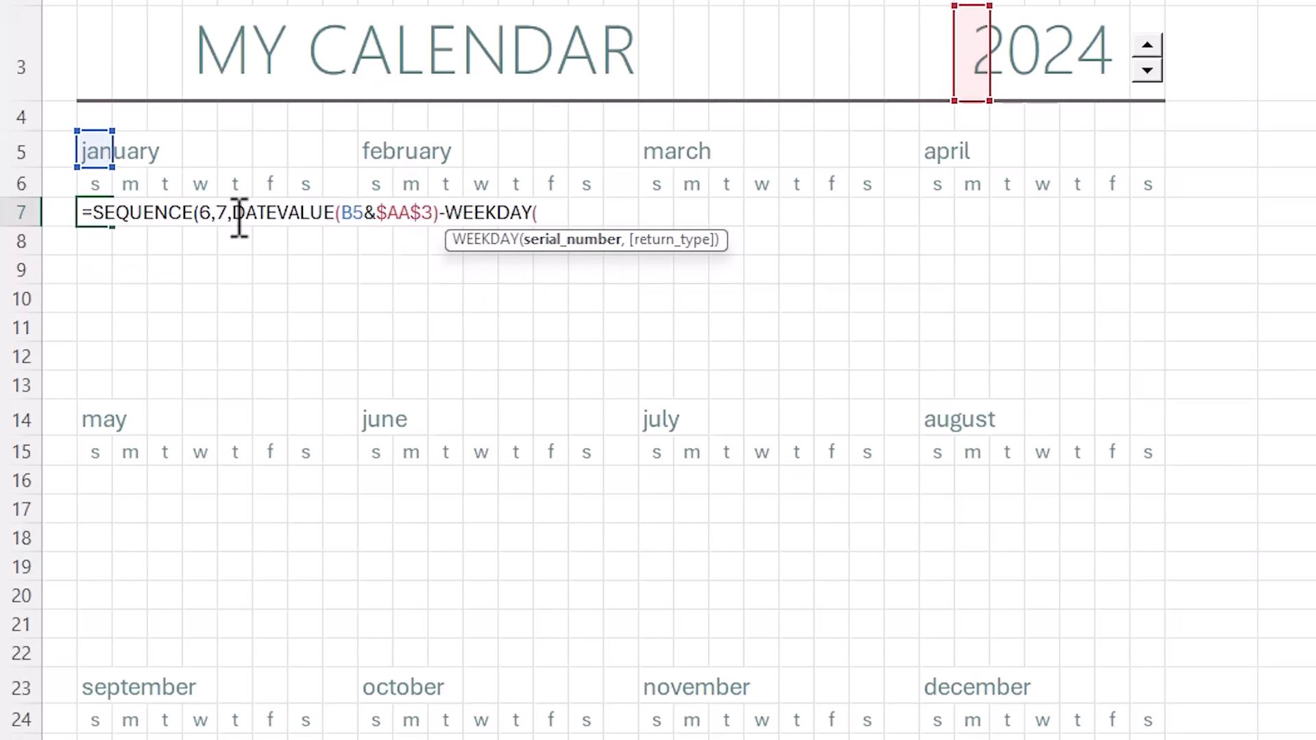
pyautogui.moveTo(234, 214); pyautogui.dragTo(469, 220)
pyautogui.hotkey('ctrl', 'c')
pyautogui.click(546, 214)
pyautogui.hotkey('ctrl', 'v')
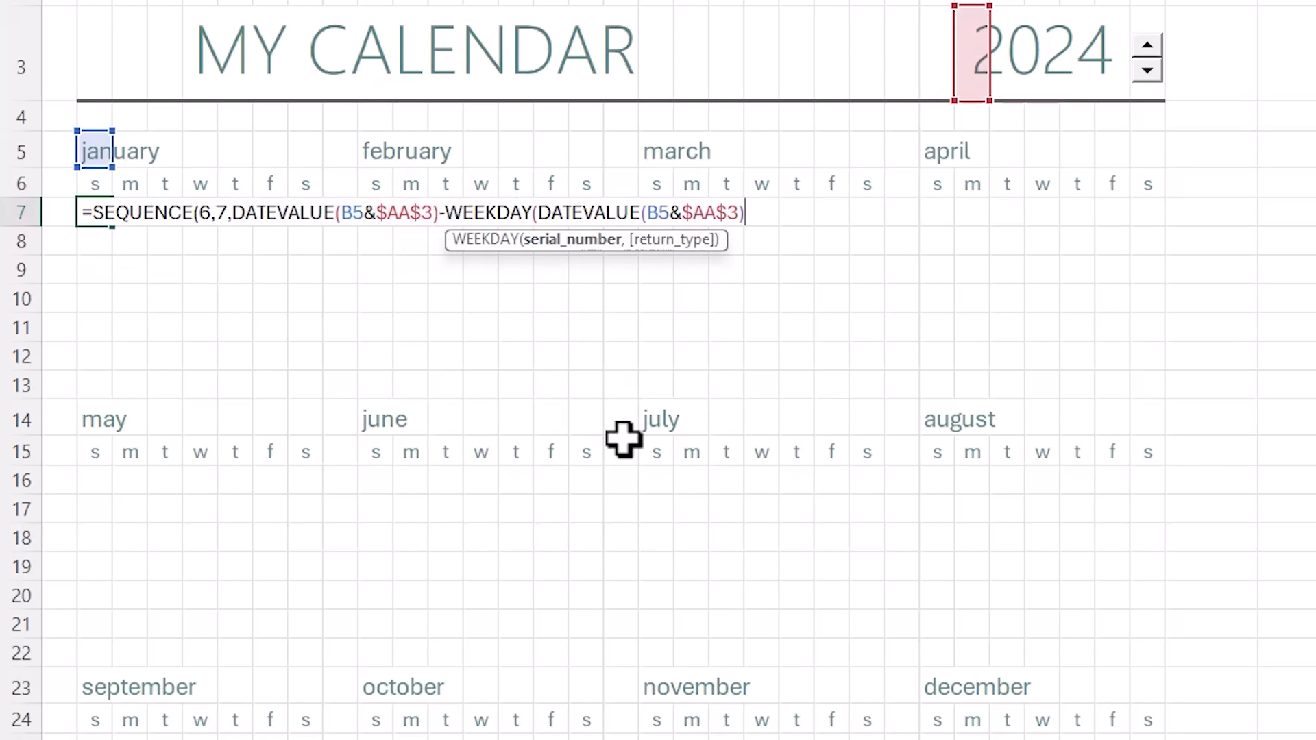
pyautogui.press('Right')
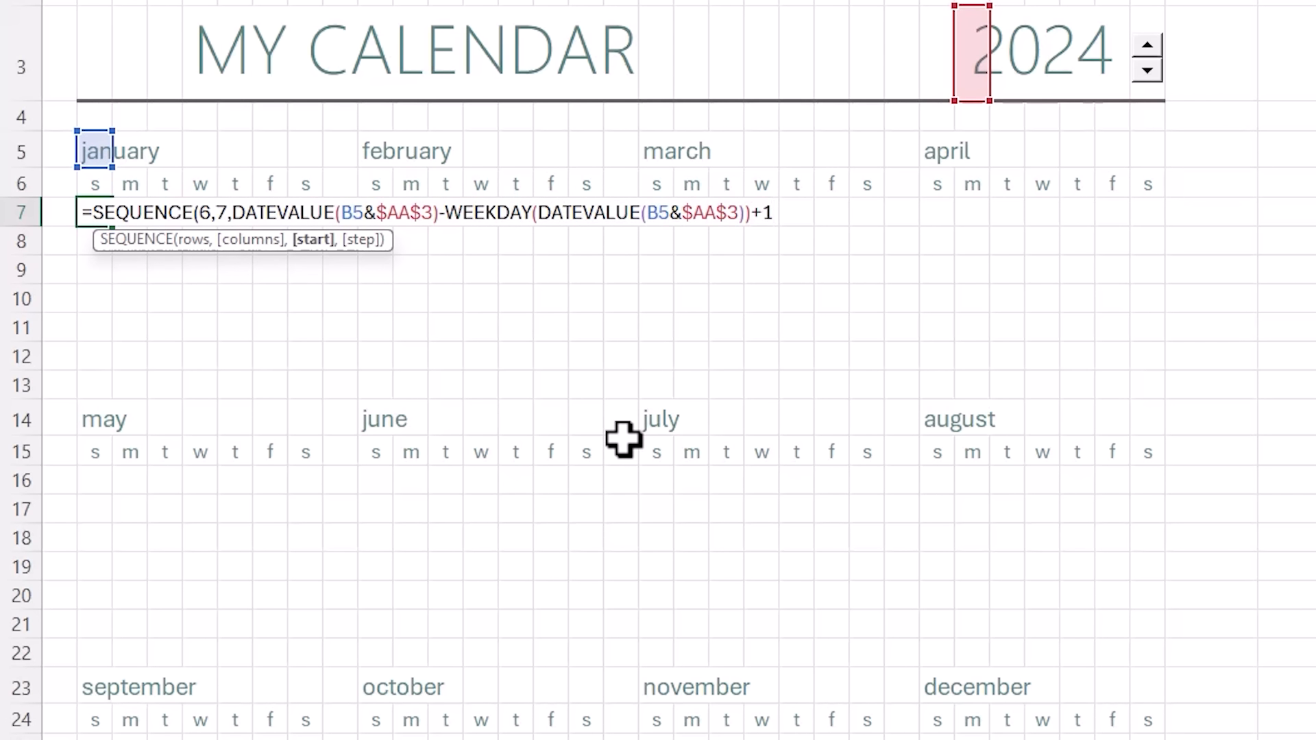
pyautogui.write('+1)')
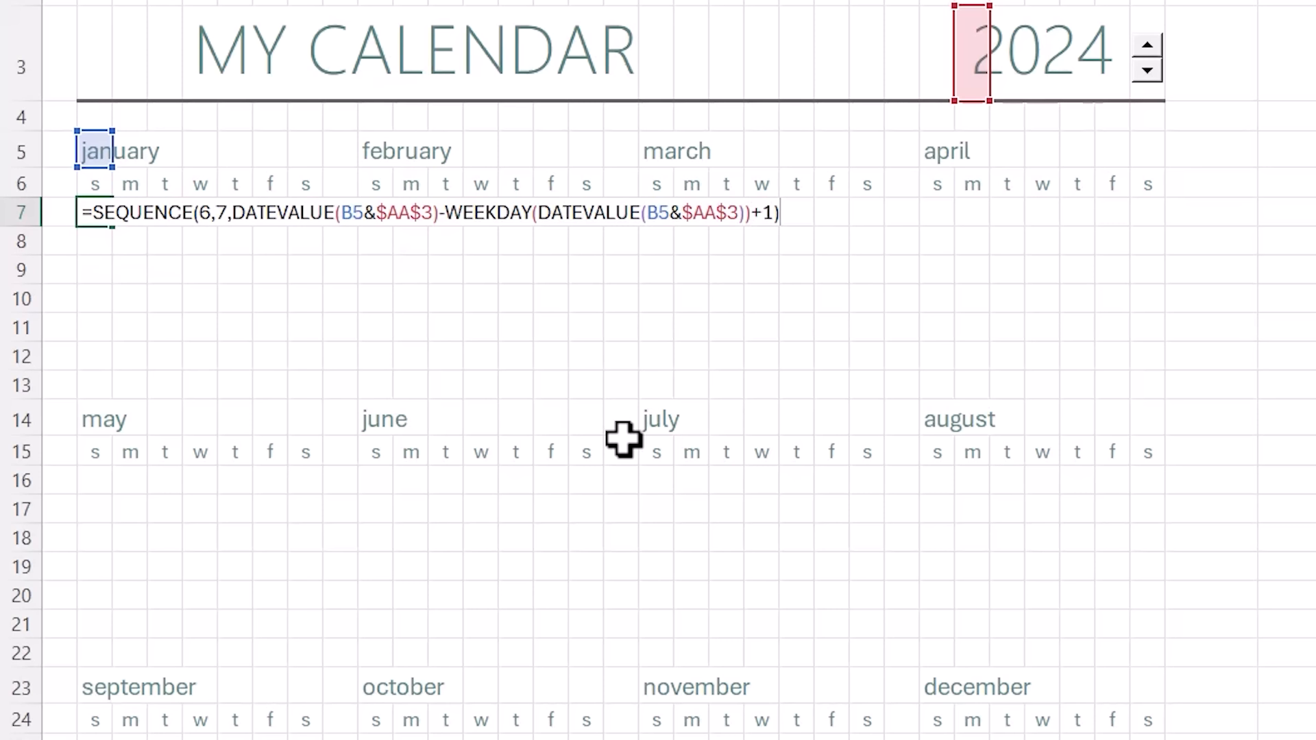
pyautogui.press('Return')
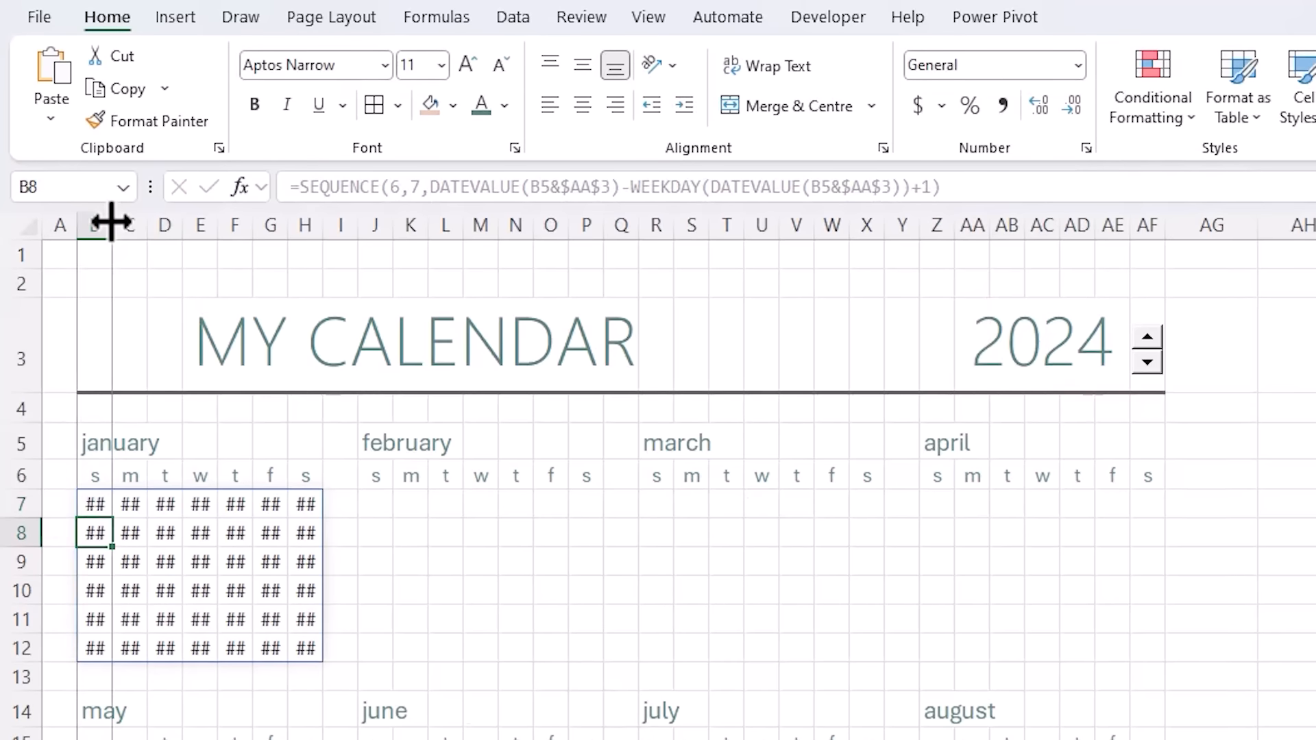
# - Try widening column B and a Short Date format on January's first column, then undo it
pyautogui.doubleClick(112, 220)
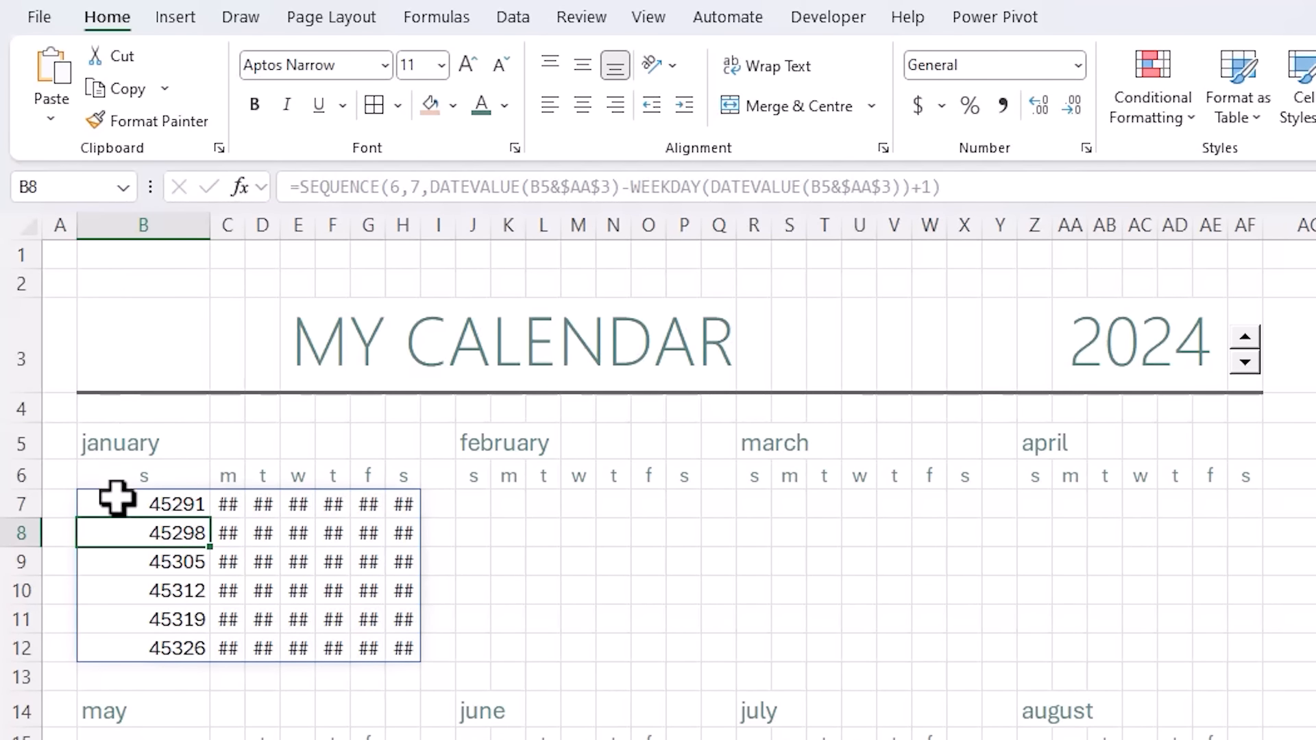
pyautogui.moveTo(117, 498); pyautogui.dragTo(180, 648)
pyautogui.click(1079, 66)
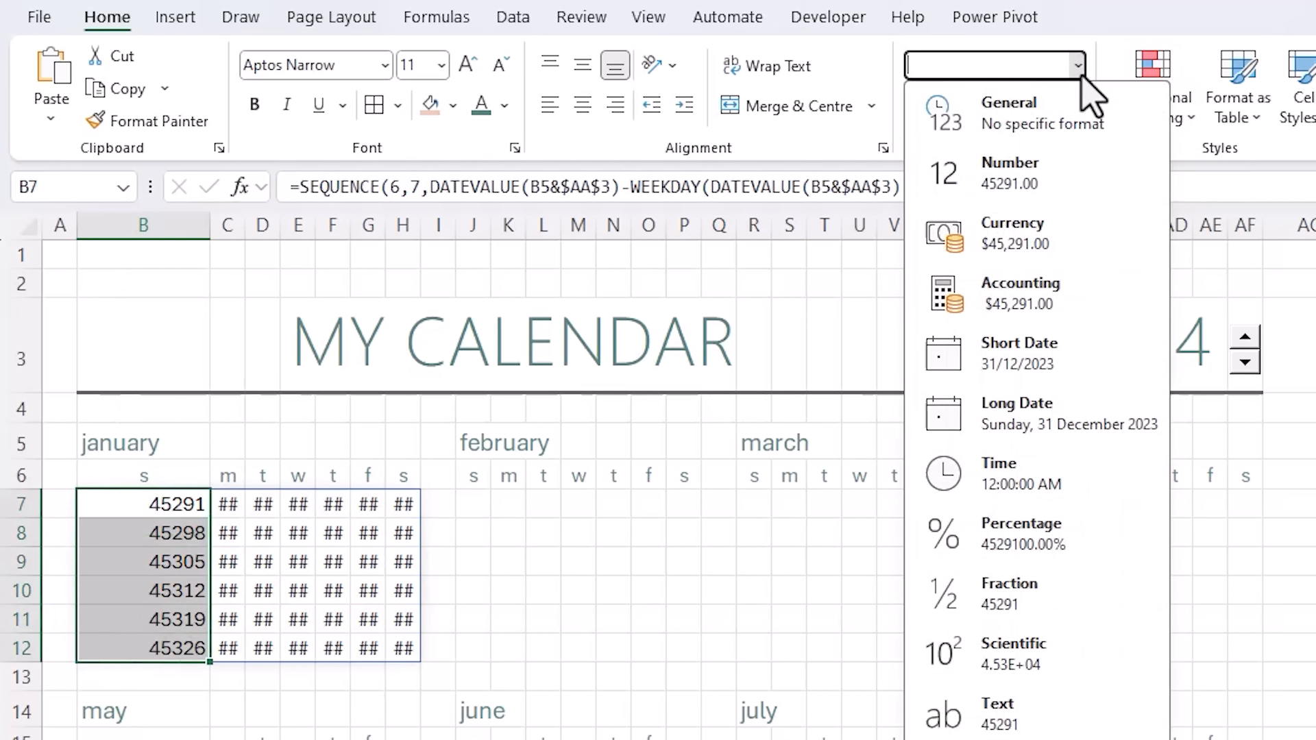
pyautogui.click(1025, 354)
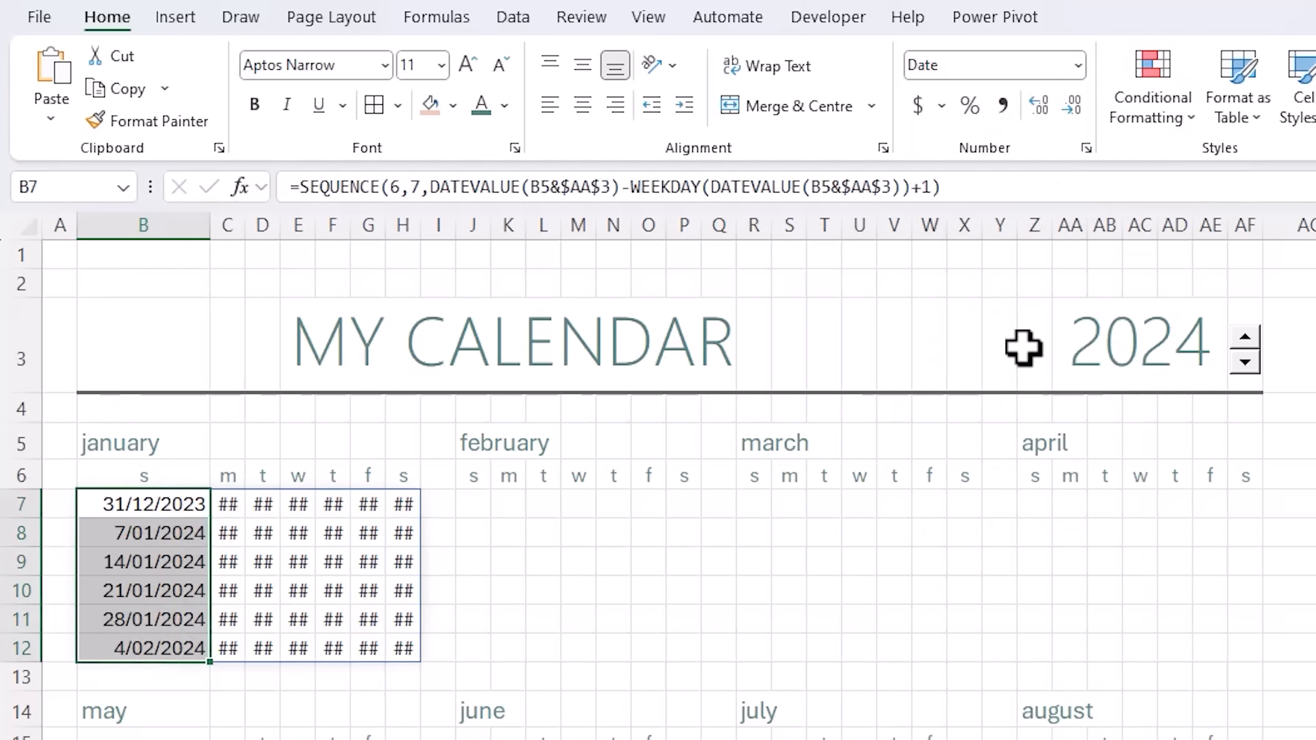
pyautogui.hotkey('ctrl', 'z')
pyautogui.hotkey('ctrl', 'z')
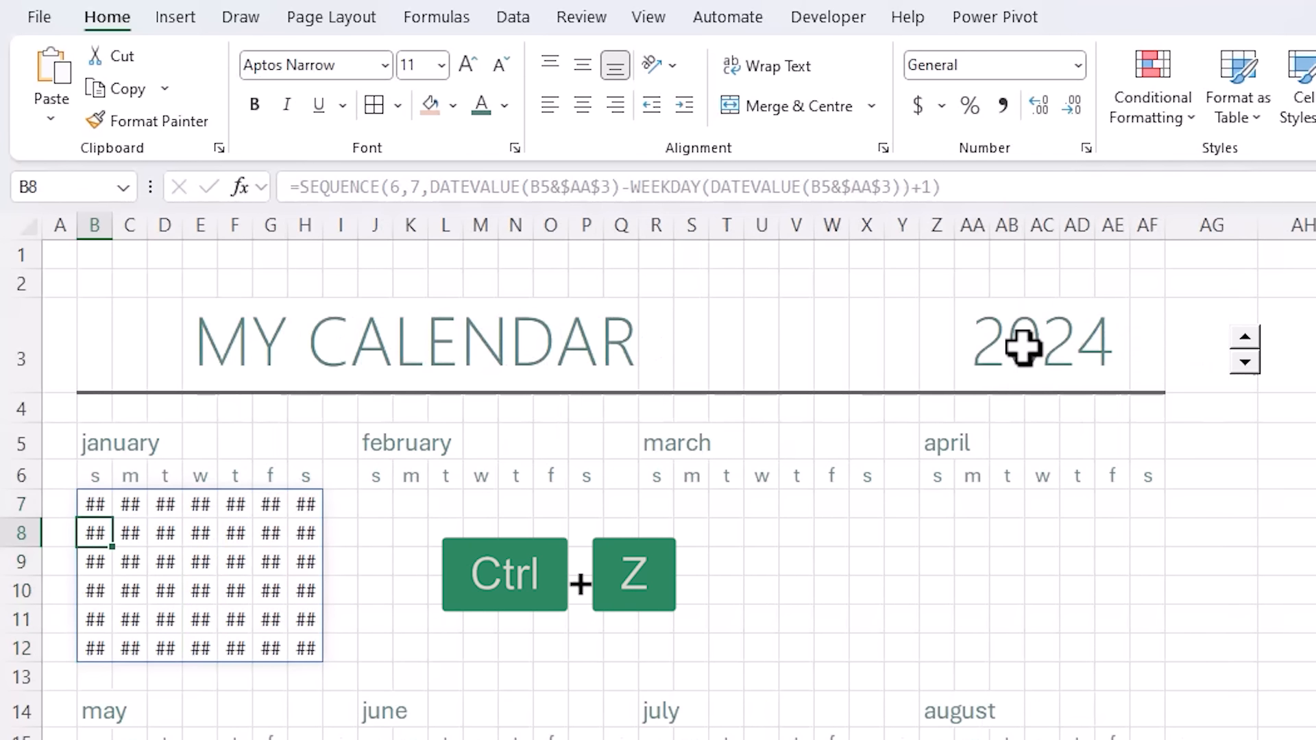
# - Give January's dates B7:H12 the custom number format 'd' and centre them
pyautogui.moveTo(94, 506); pyautogui.dragTo(304, 610)
pyautogui.hotkey('shift', 'Down')
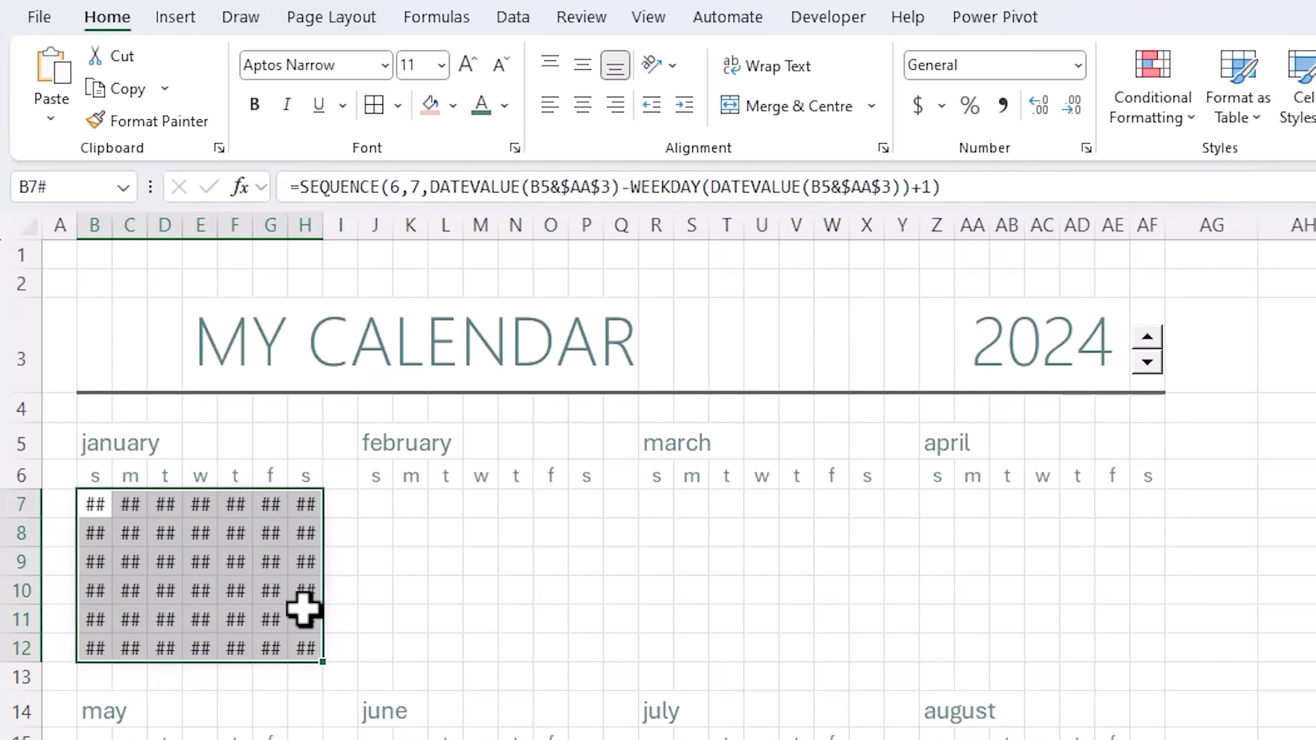
pyautogui.hotkey('ctrl', '1')
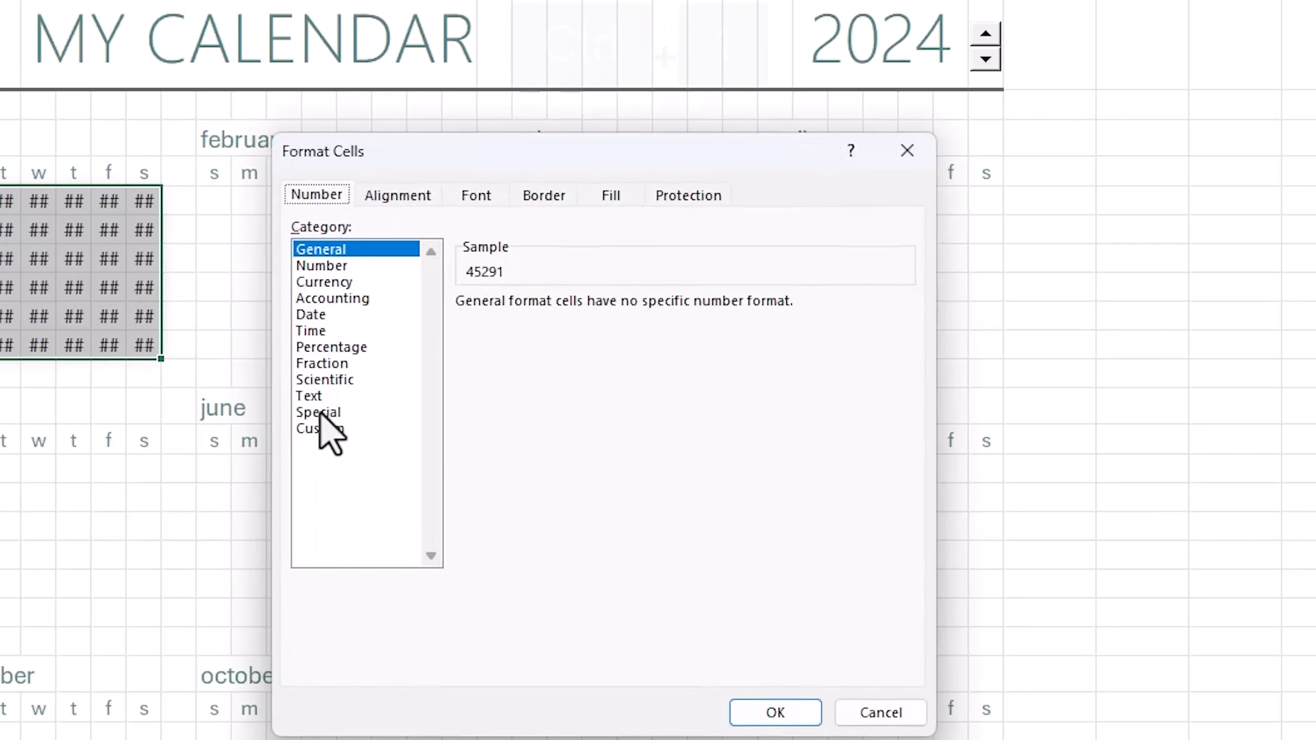
pyautogui.click(359, 430)
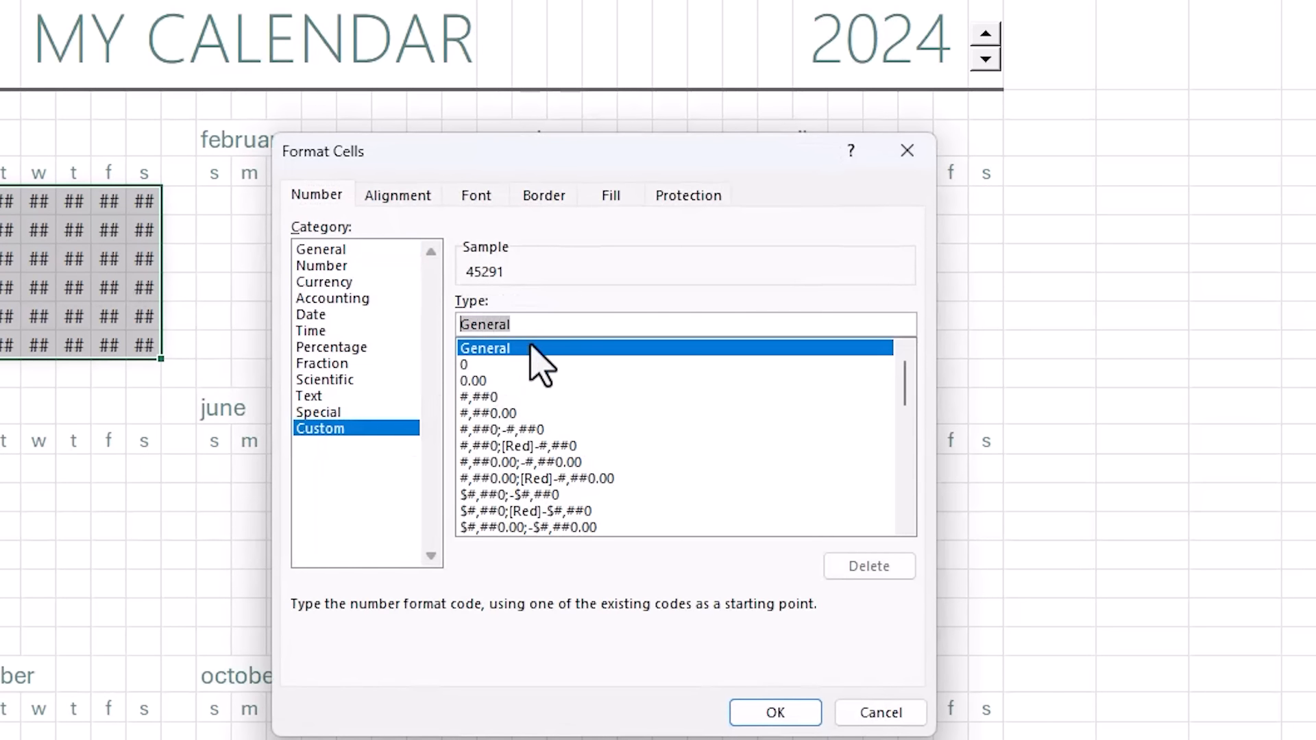
pyautogui.write('d')
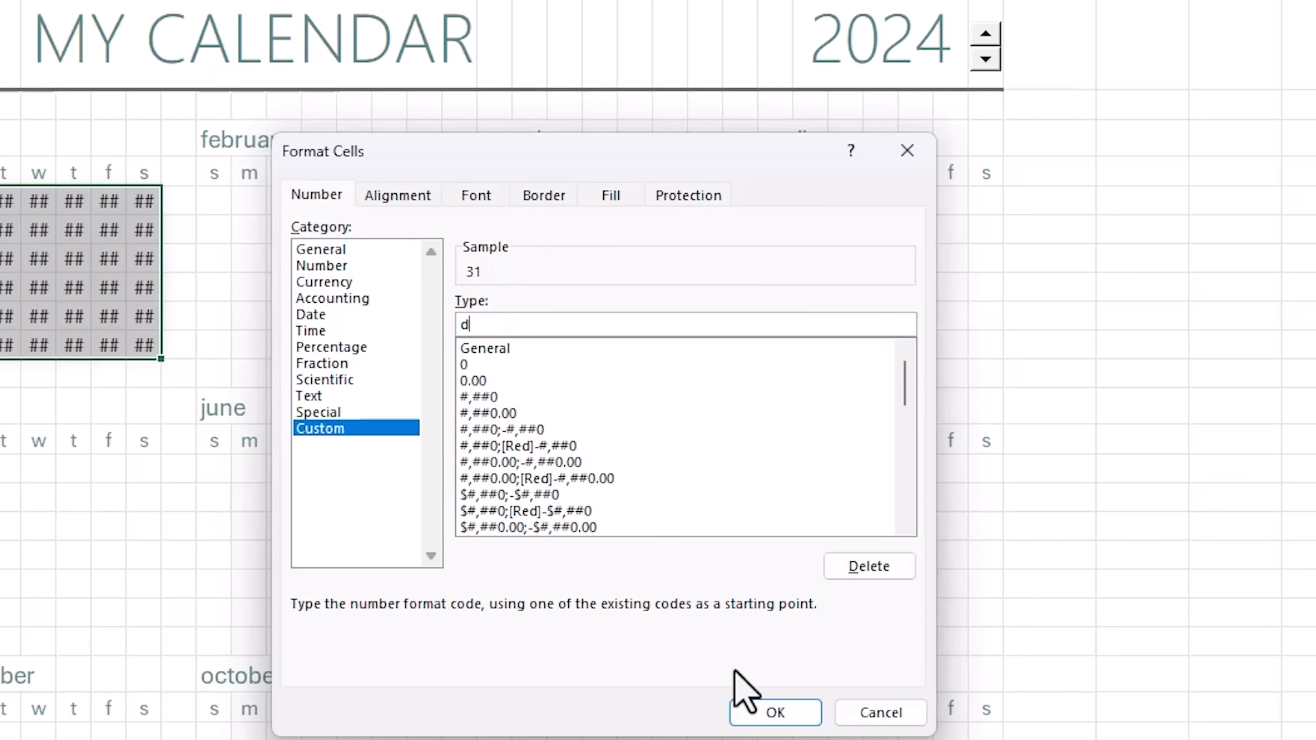
pyautogui.click(772, 714)
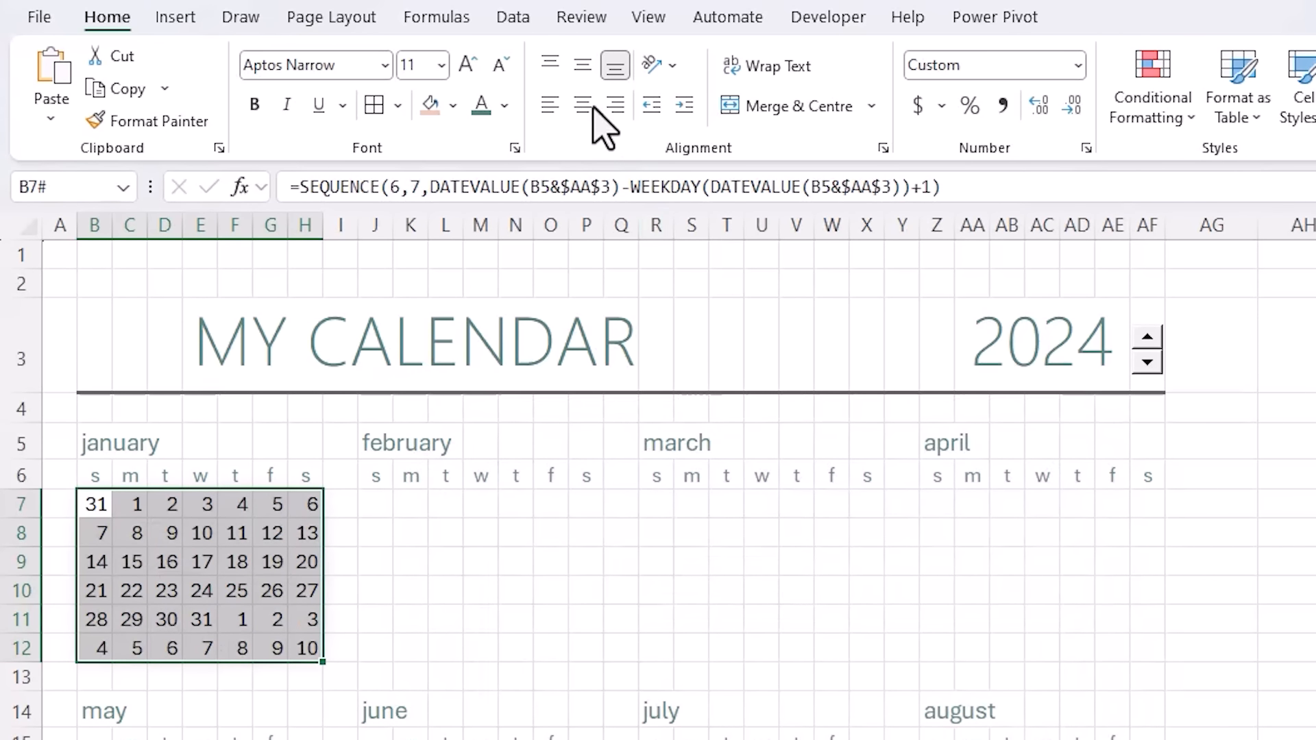
pyautogui.click(584, 105)
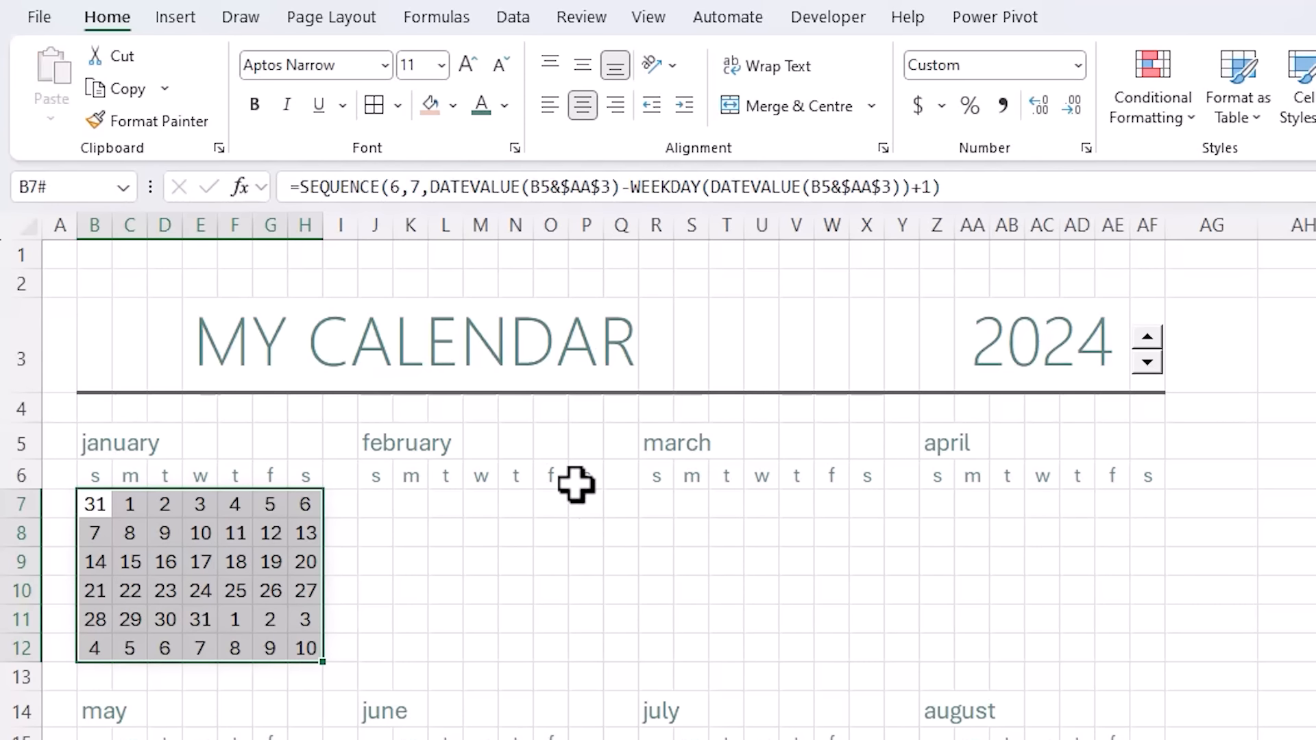
# - Copy January's date block and paste it into February through August
pyautogui.hotkey('ctrl', 'c')
pyautogui.click(378, 504)
pyautogui.hotkey('ctrl', 'v')
pyautogui.click(663, 504)
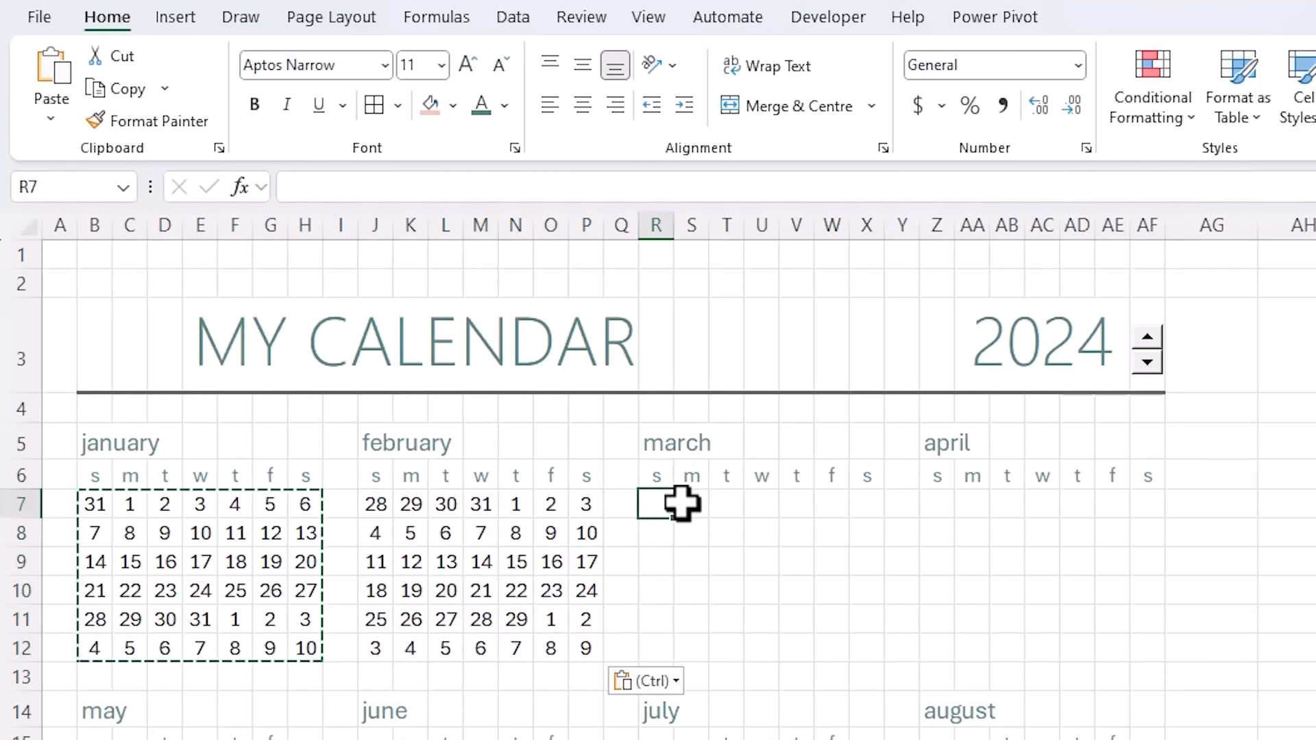
pyautogui.hotkey('ctrl', 'v')
pyautogui.click(937, 504)
pyautogui.hotkey('ctrl', 'v')
pyautogui.click(81, 385)
pyautogui.hotkey('ctrl', 'v')
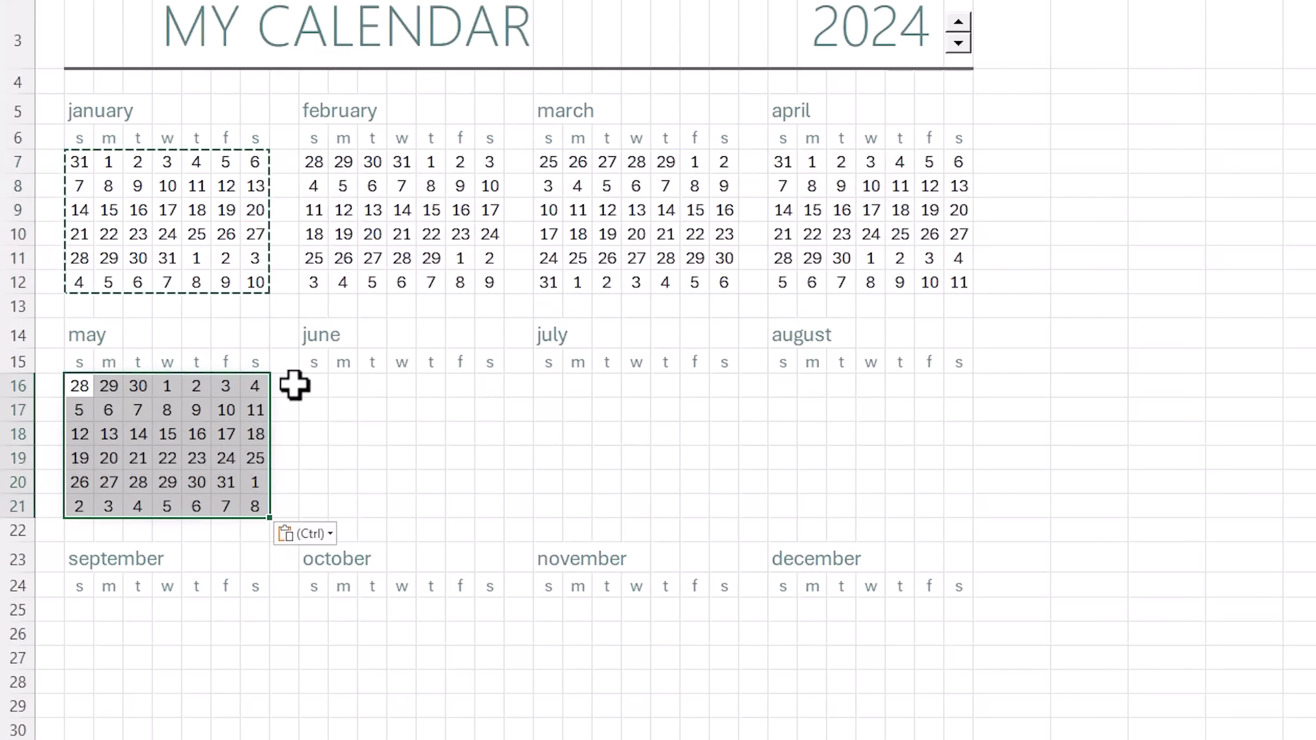
pyautogui.click(314, 386)
pyautogui.hotkey('ctrl', 'v')
pyautogui.click(550, 386)
pyautogui.hotkey('ctrl', 'v')
pyautogui.click(779, 389)
pyautogui.hotkey('ctrl', 'v')
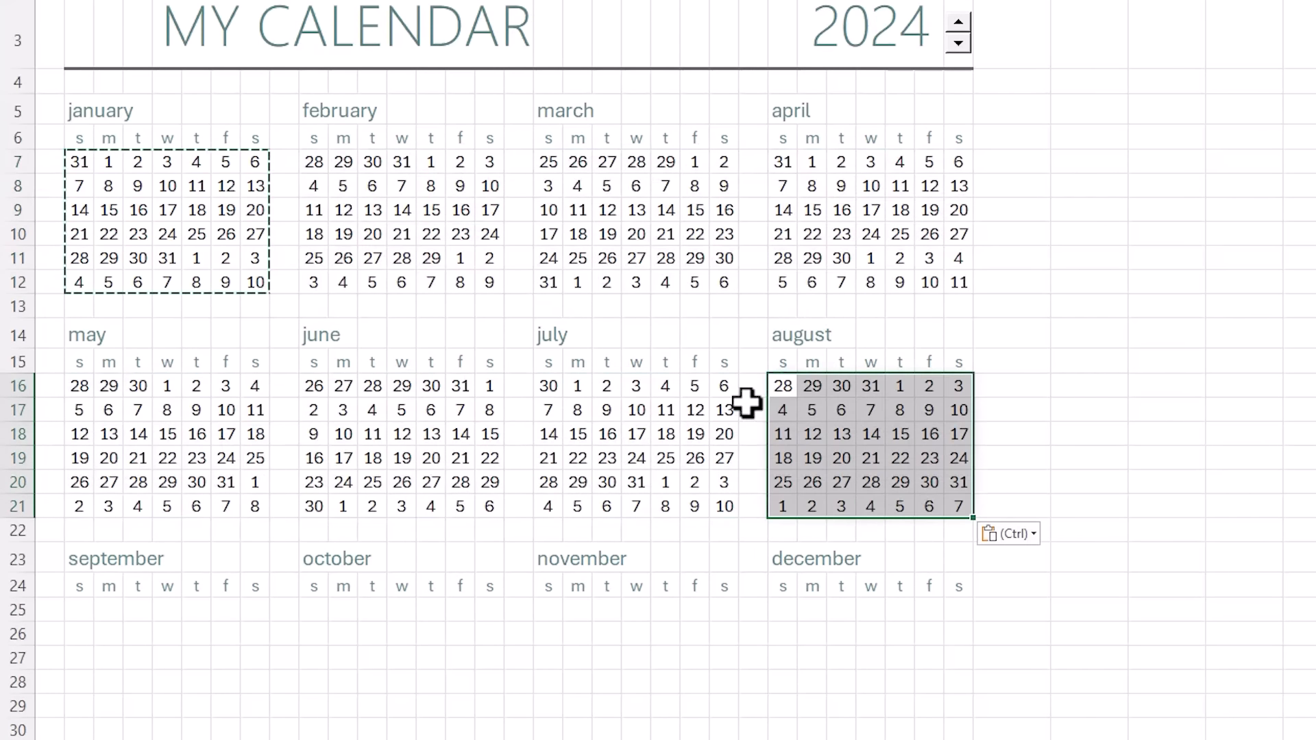
# - Paste January's date formula into September, October, November and December
pyautogui.click(79, 608)
pyautogui.hotkey('ctrl', 'v')
pyautogui.moveTo(256, 609); pyautogui.dragTo(312, 612)
pyautogui.click(314, 609)
pyautogui.hotkey('ctrl', 'v')
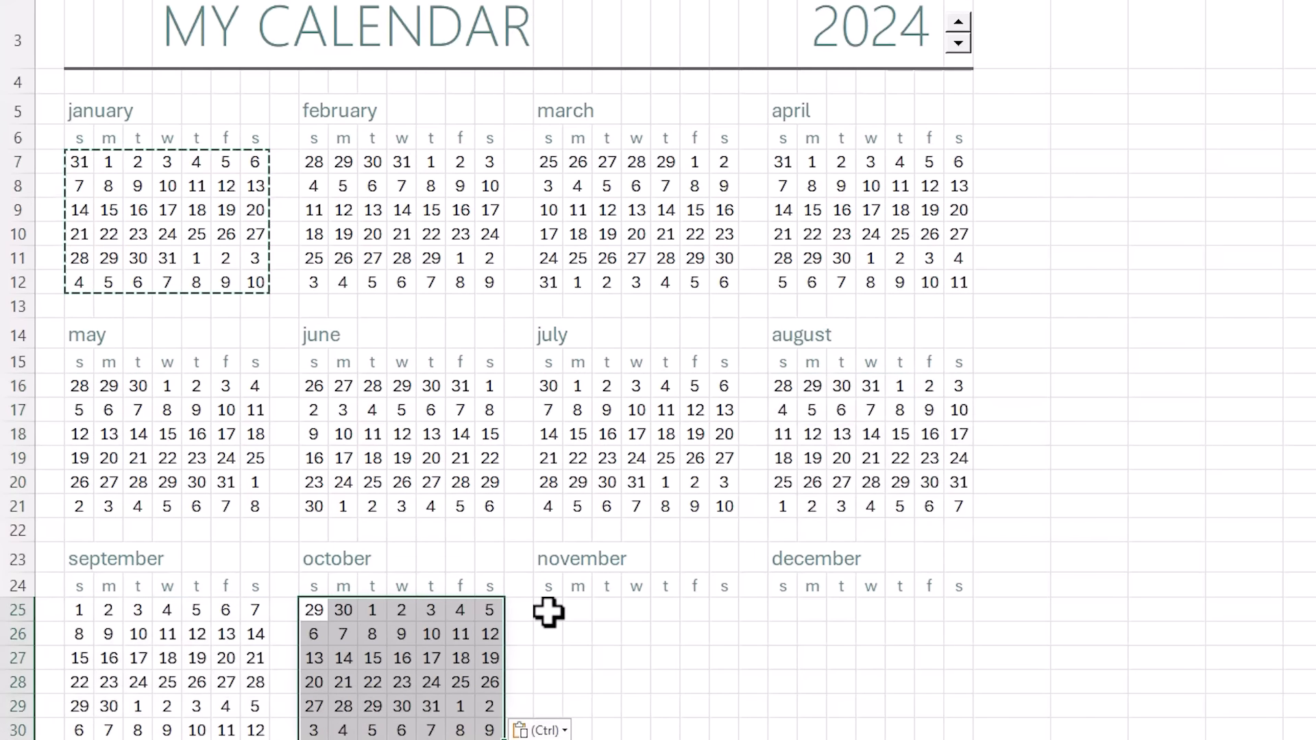
pyautogui.click(549, 611)
pyautogui.hotkey('ctrl', 'v')
pyautogui.click(783, 610)
pyautogui.hotkey('ctrl', 'v')
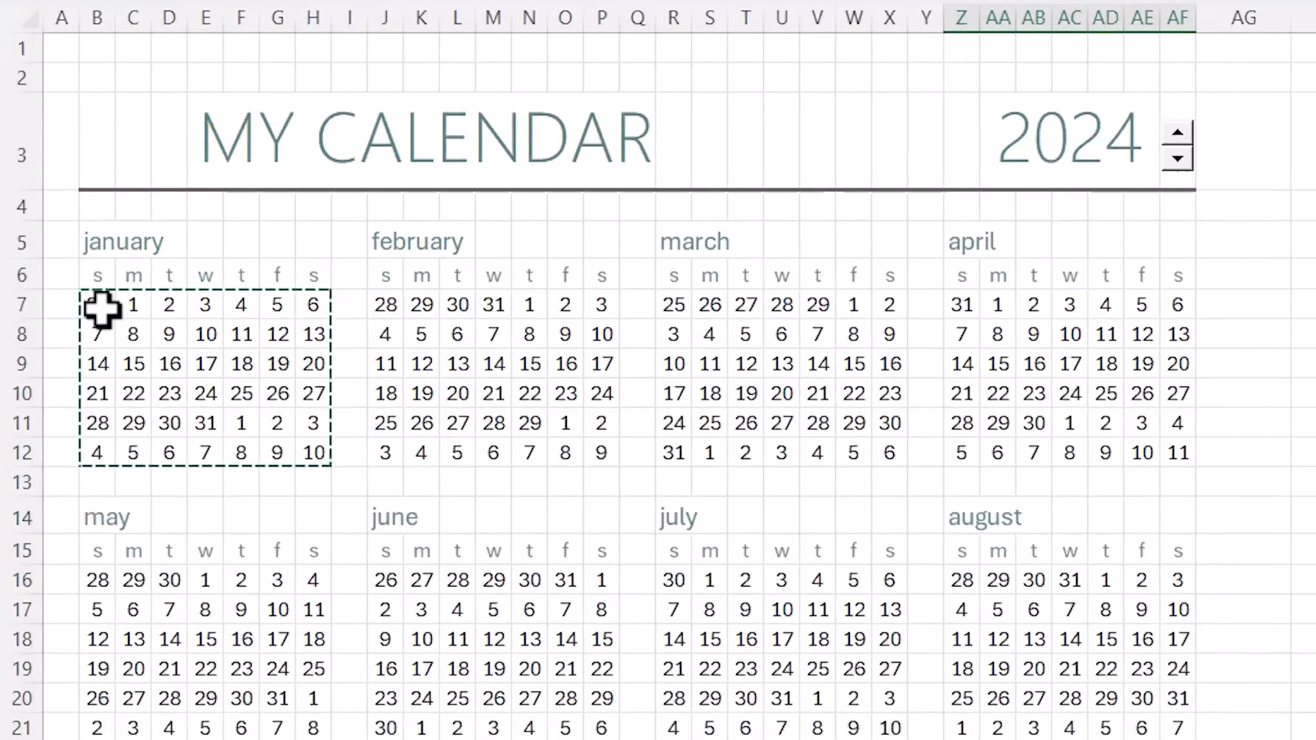
# - On all twelve month grids, create a formula rule =COUNTIF(holiday dates on Dates column B, B7)
pyautogui.moveTo(103, 303); pyautogui.dragTo(1049, 705)
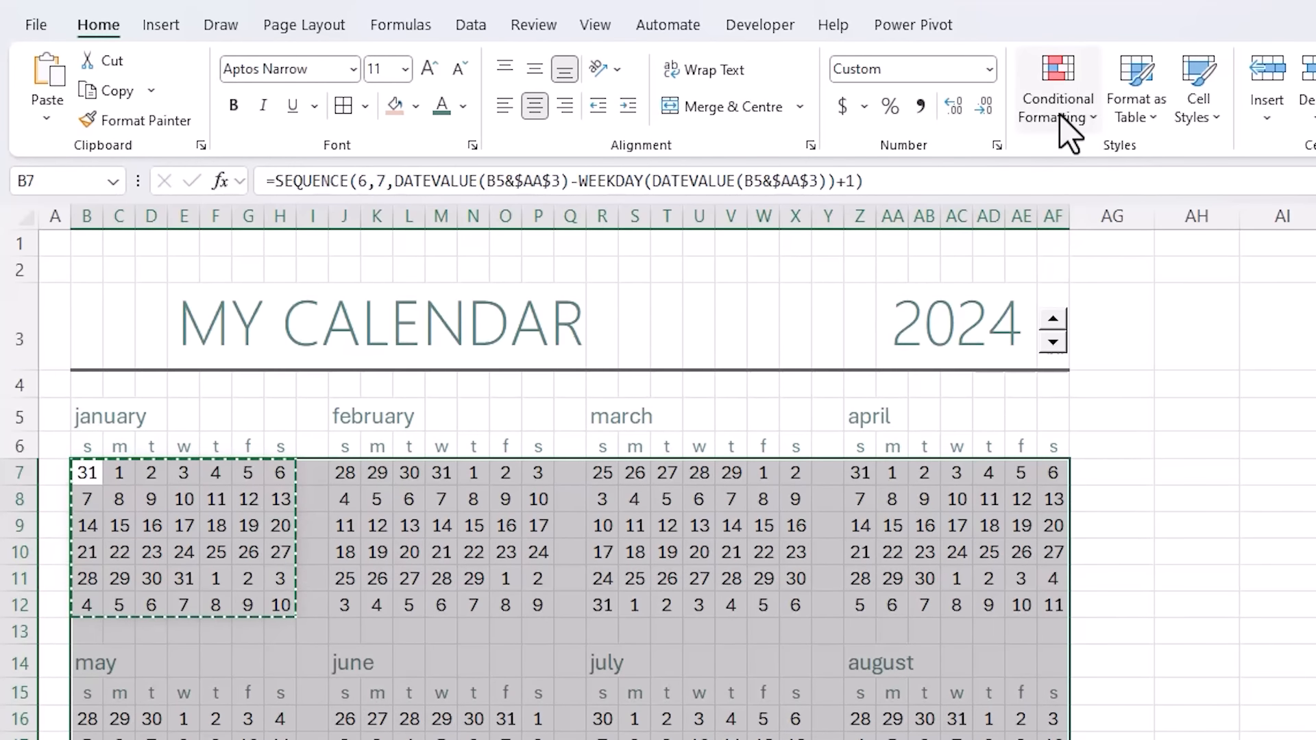
pyautogui.click(1062, 17)
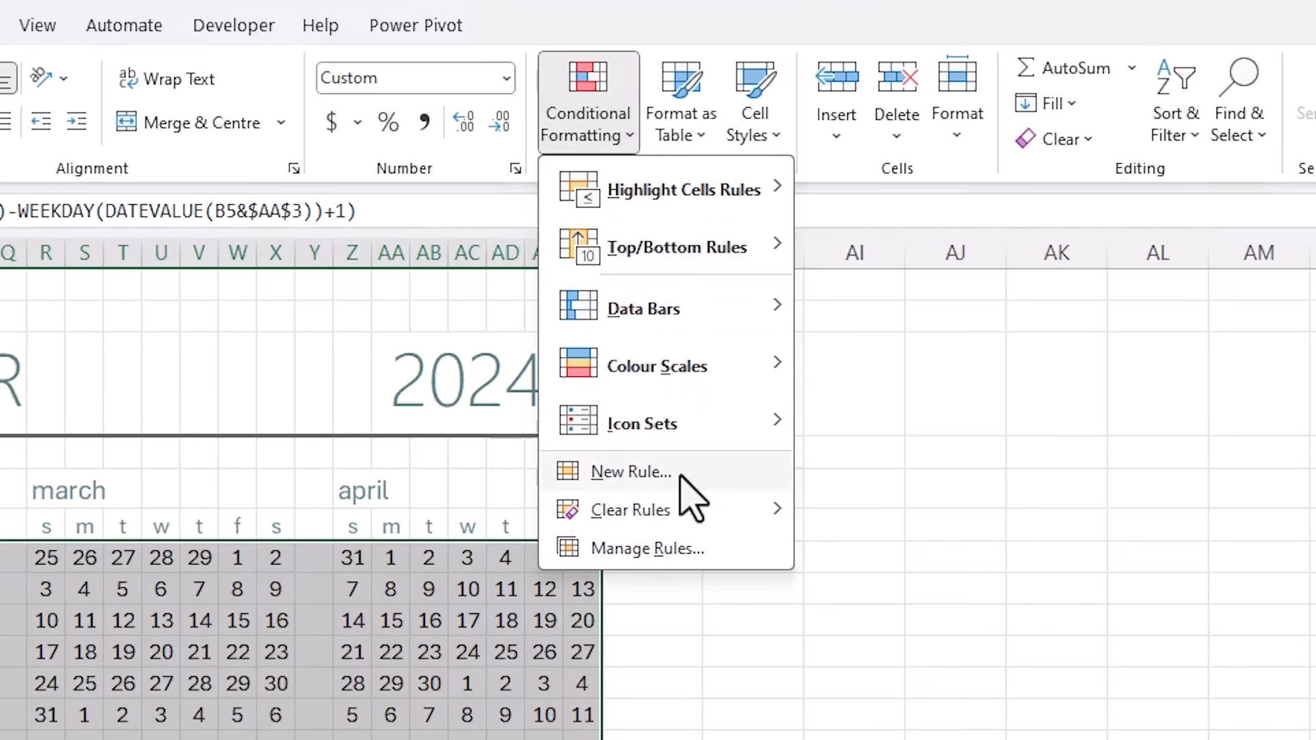
pyautogui.click(685, 474)
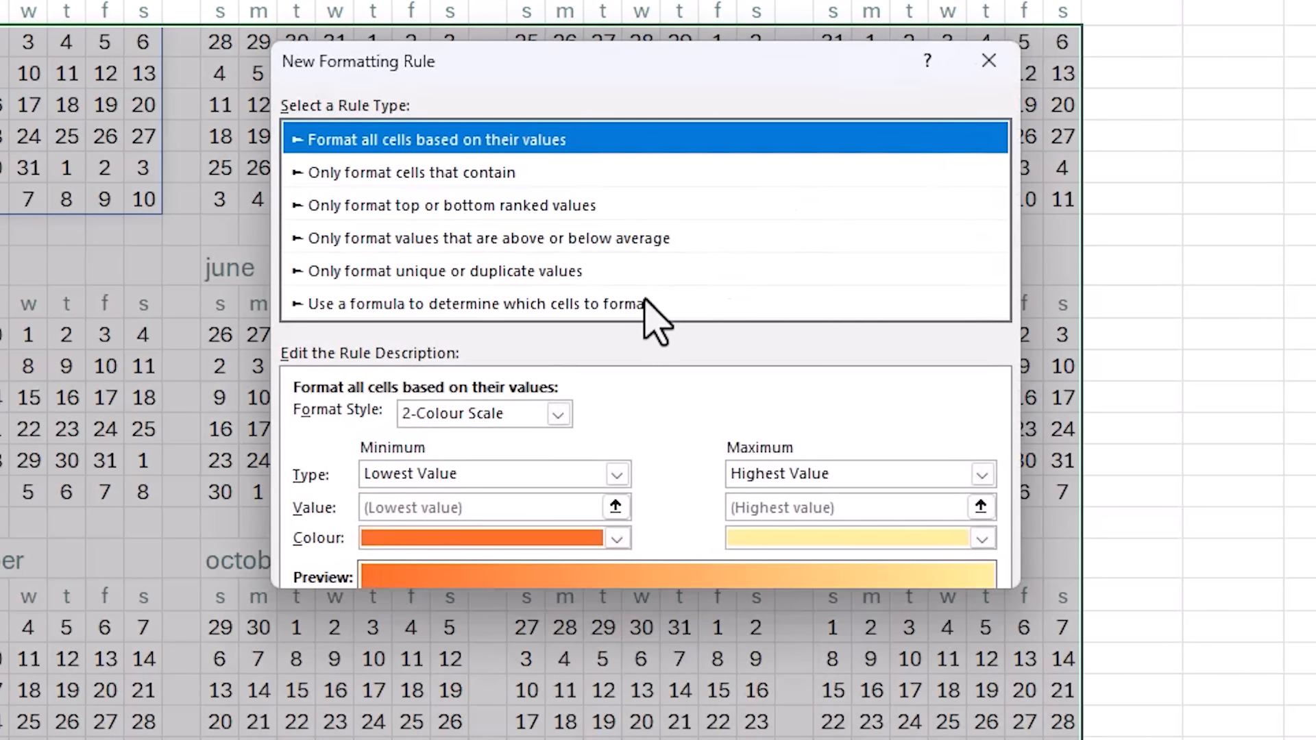
pyautogui.click(617, 305)
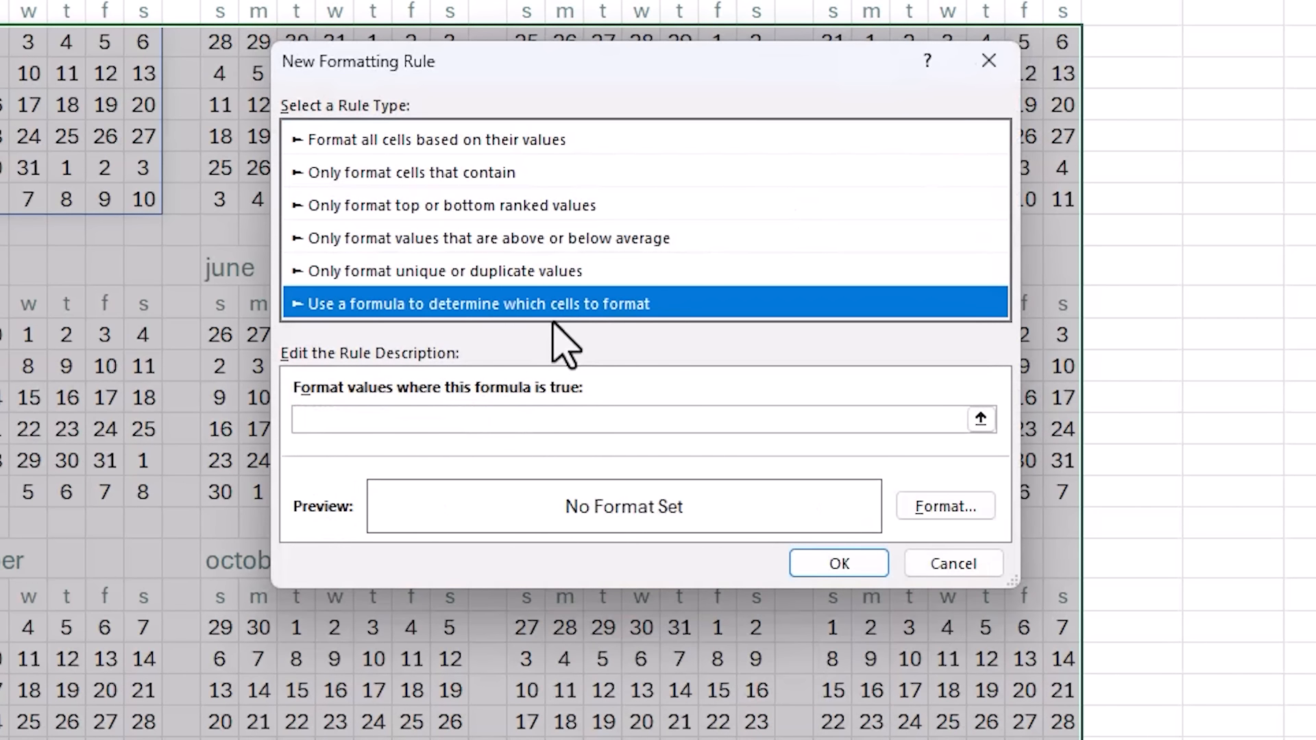
pyautogui.press('Tab')
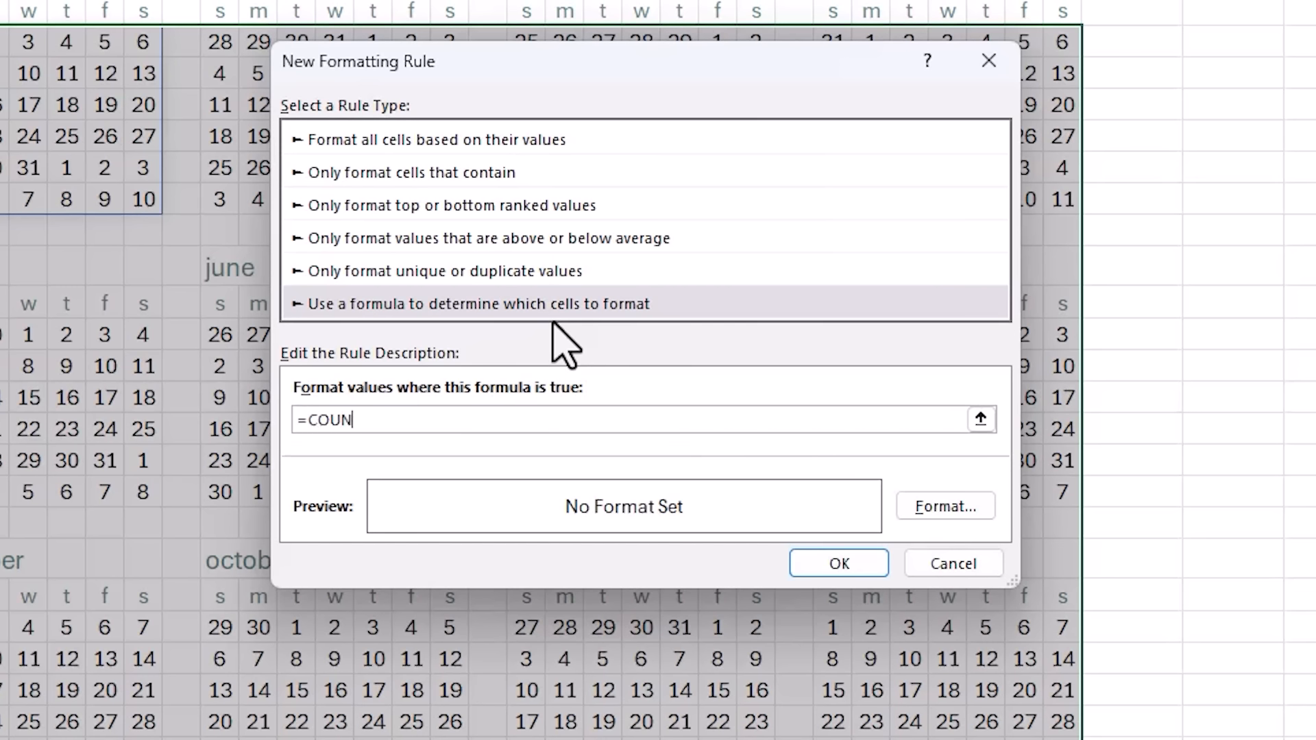
pyautogui.write('=COUNTIF(')
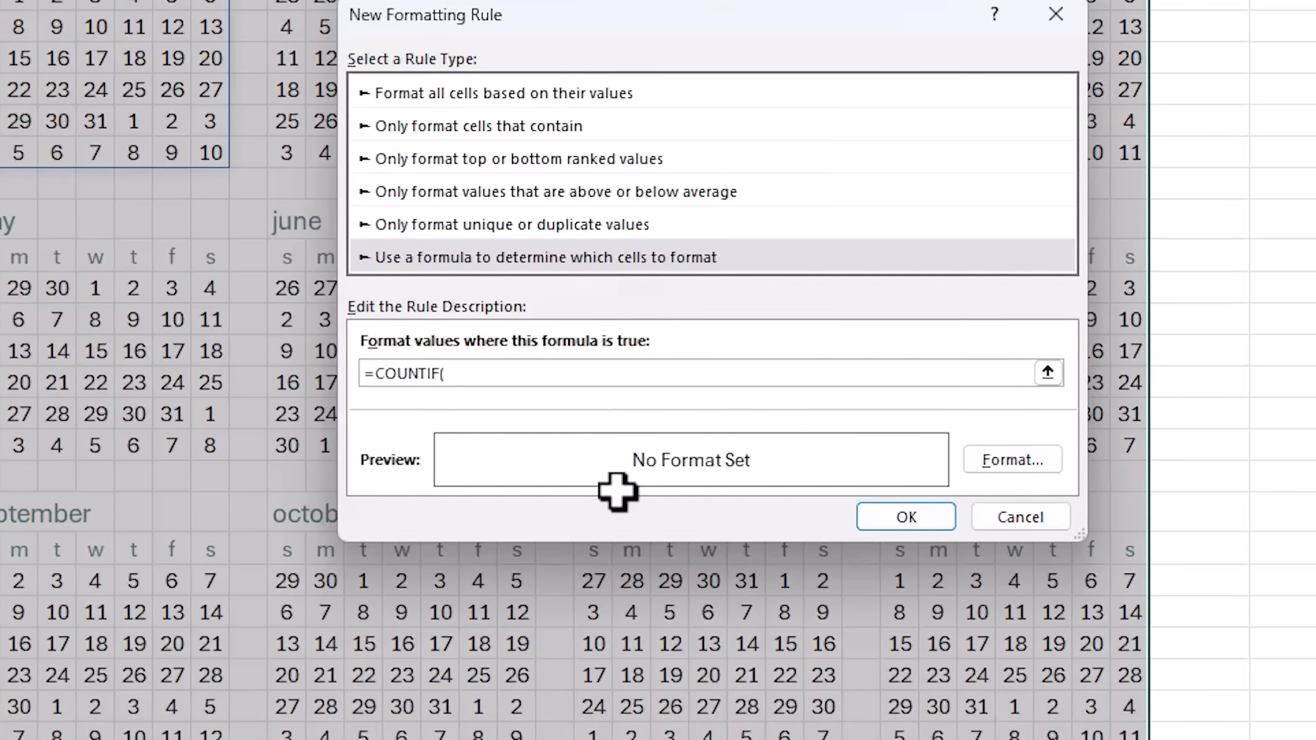
pyautogui.click(743, 714)
pyautogui.moveTo(171, 107); pyautogui.dragTo(189, 349)
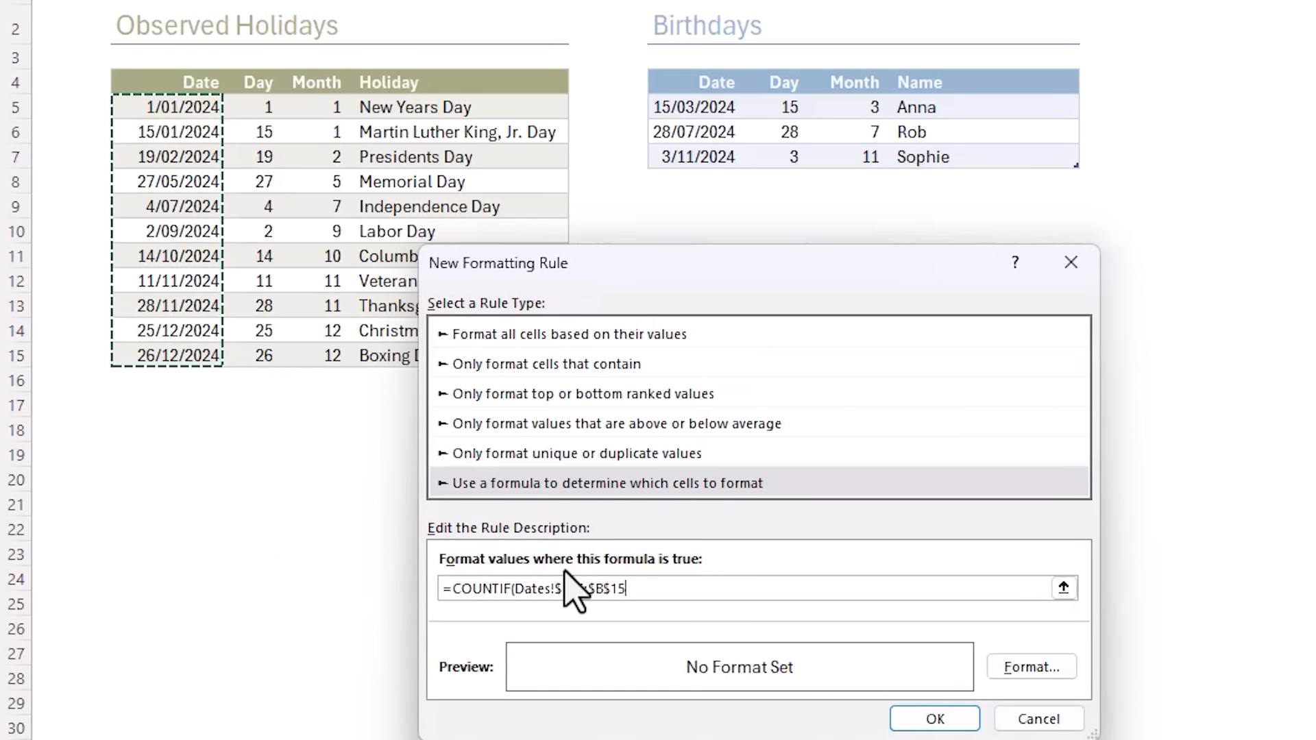
pyautogui.write(',')
pyautogui.click(182, 717)
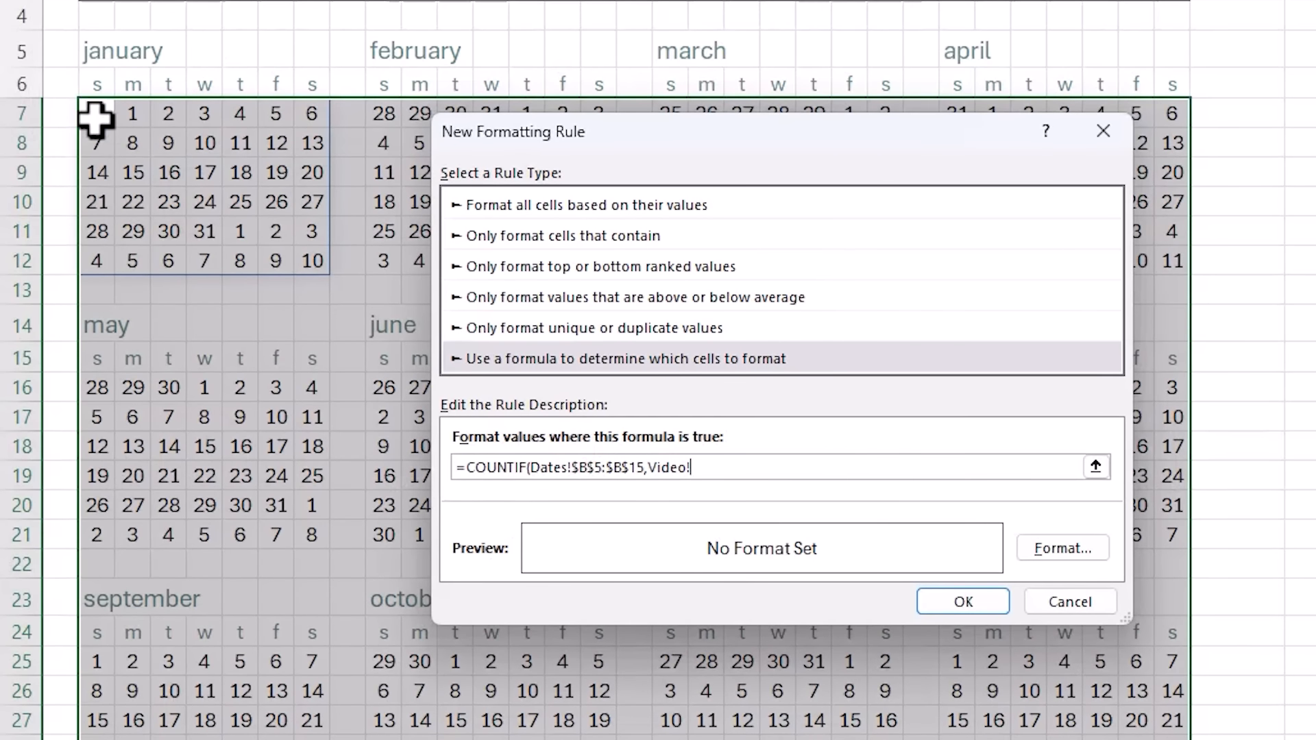
pyautogui.click(97, 117)
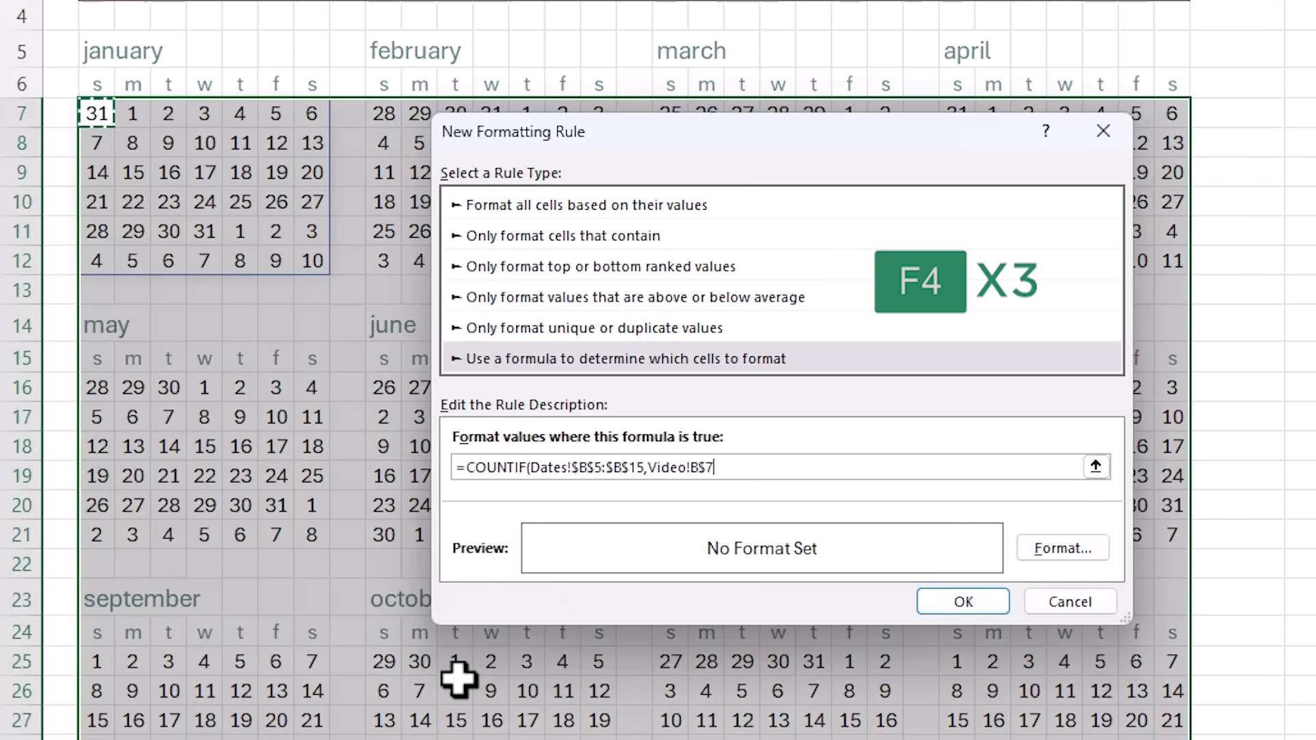
pyautogui.press('F4')
pyautogui.press('F4')
pyautogui.press('F4')
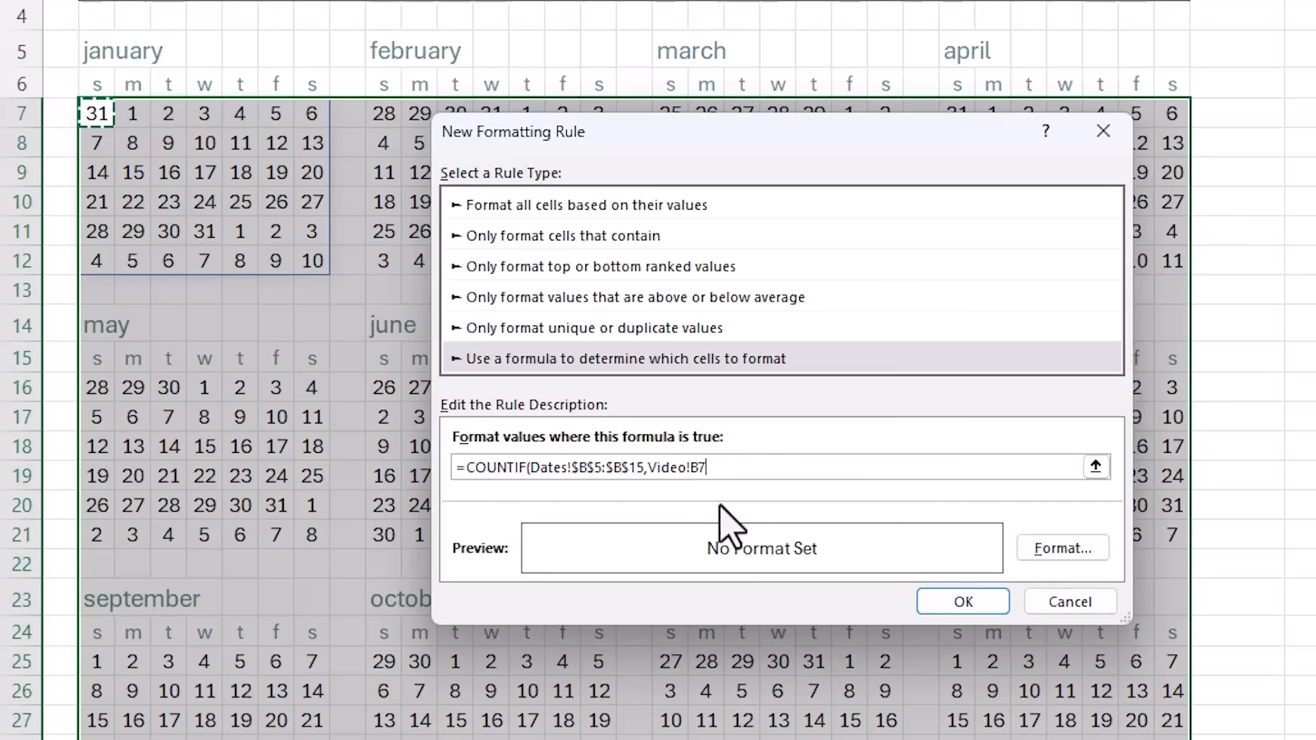
pyautogui.write(')')
# - Format matching holiday dates with a light grey fill and dark grey text, and apply the rule
pyautogui.click(1073, 552)
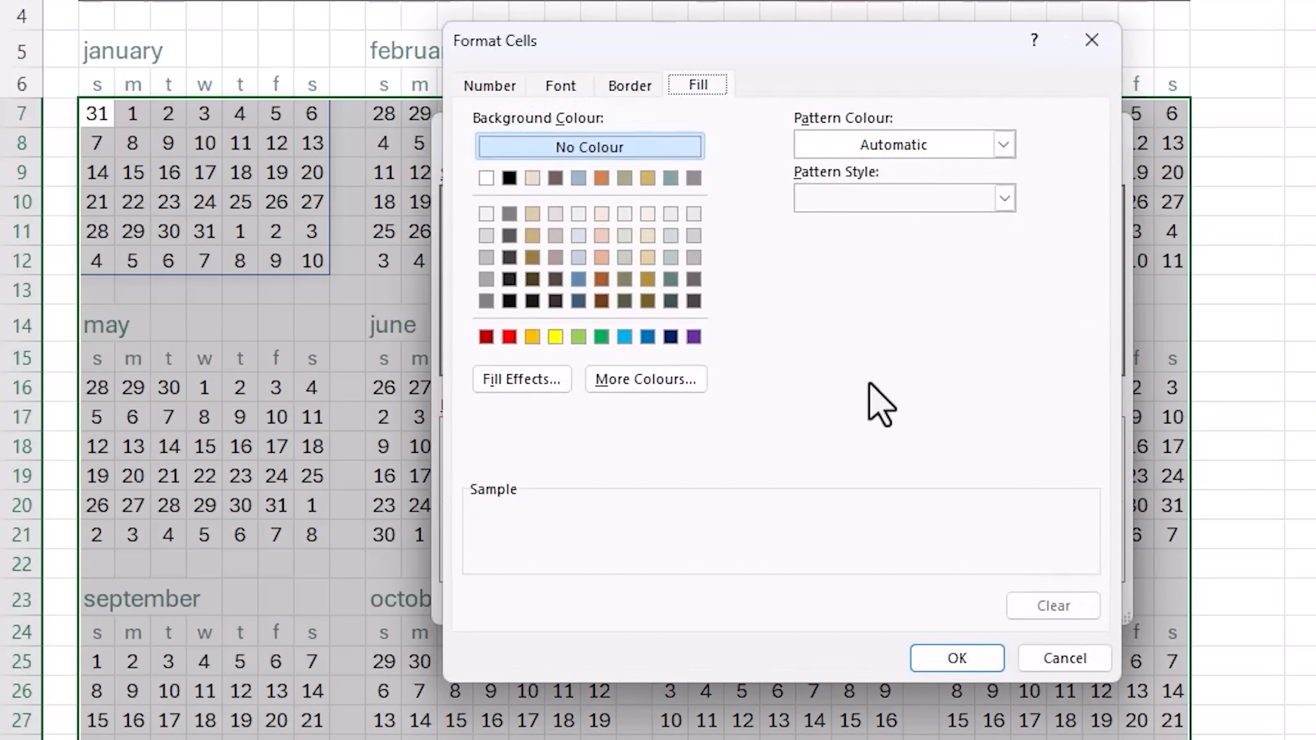
pyautogui.click(694, 235)
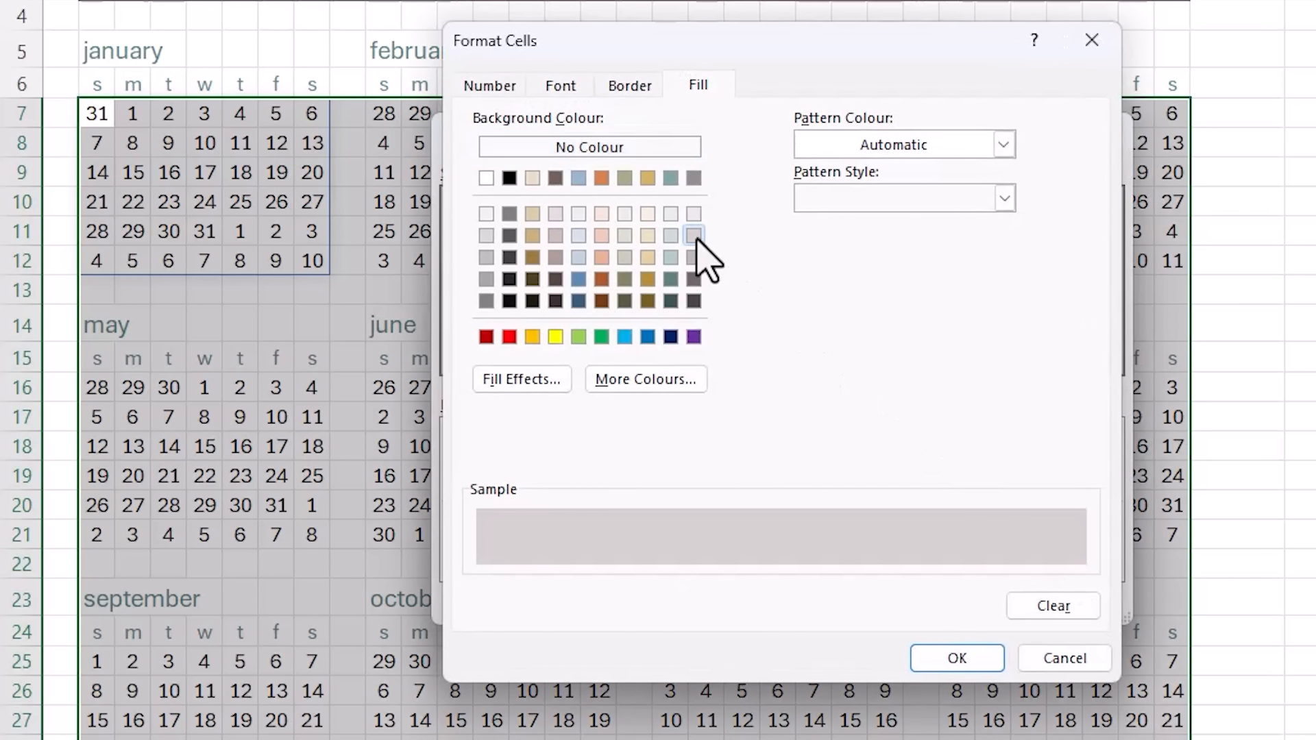
pyautogui.click(559, 86)
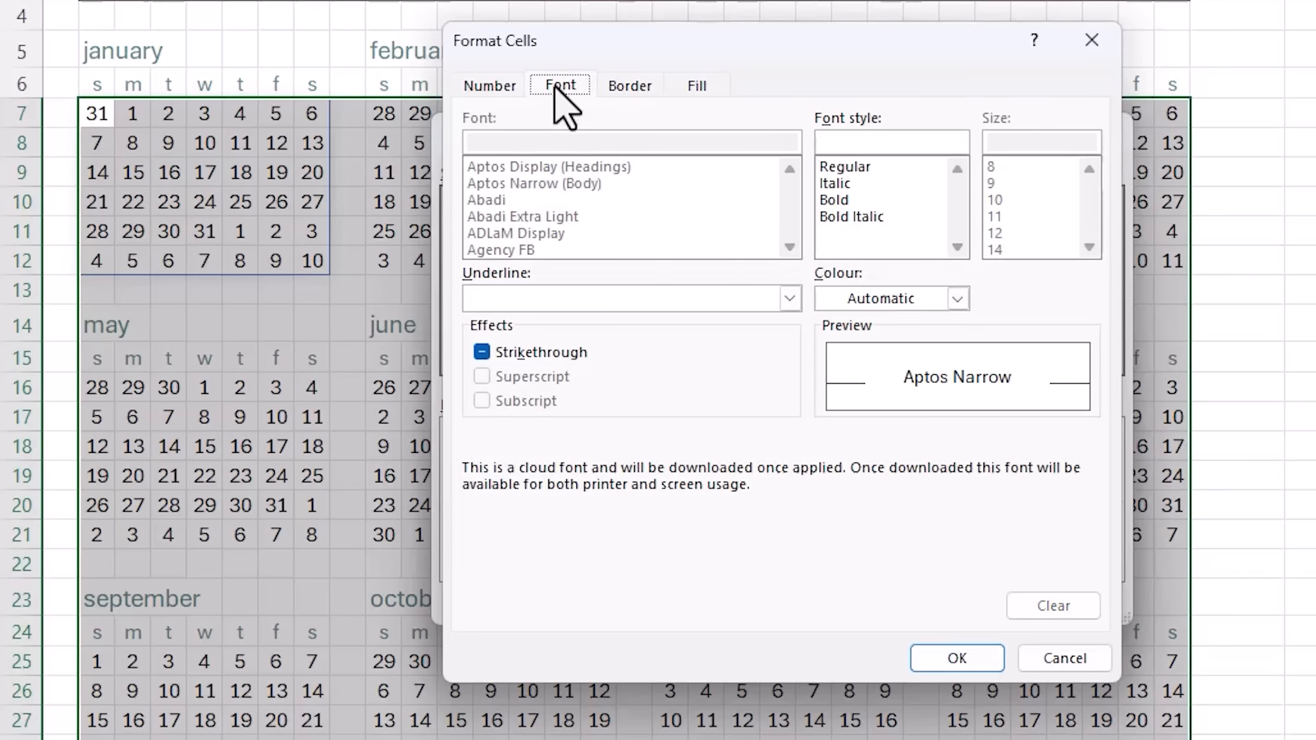
pyautogui.click(958, 298)
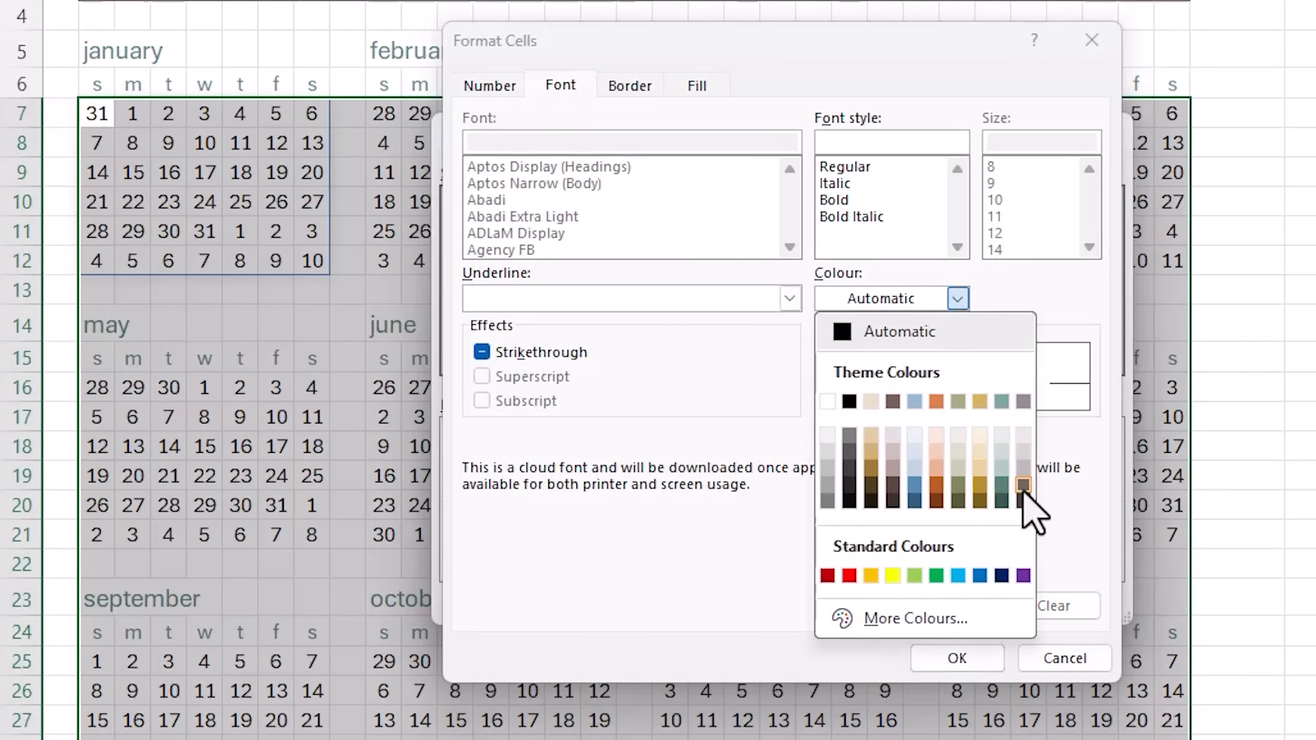
pyautogui.click(1023, 485)
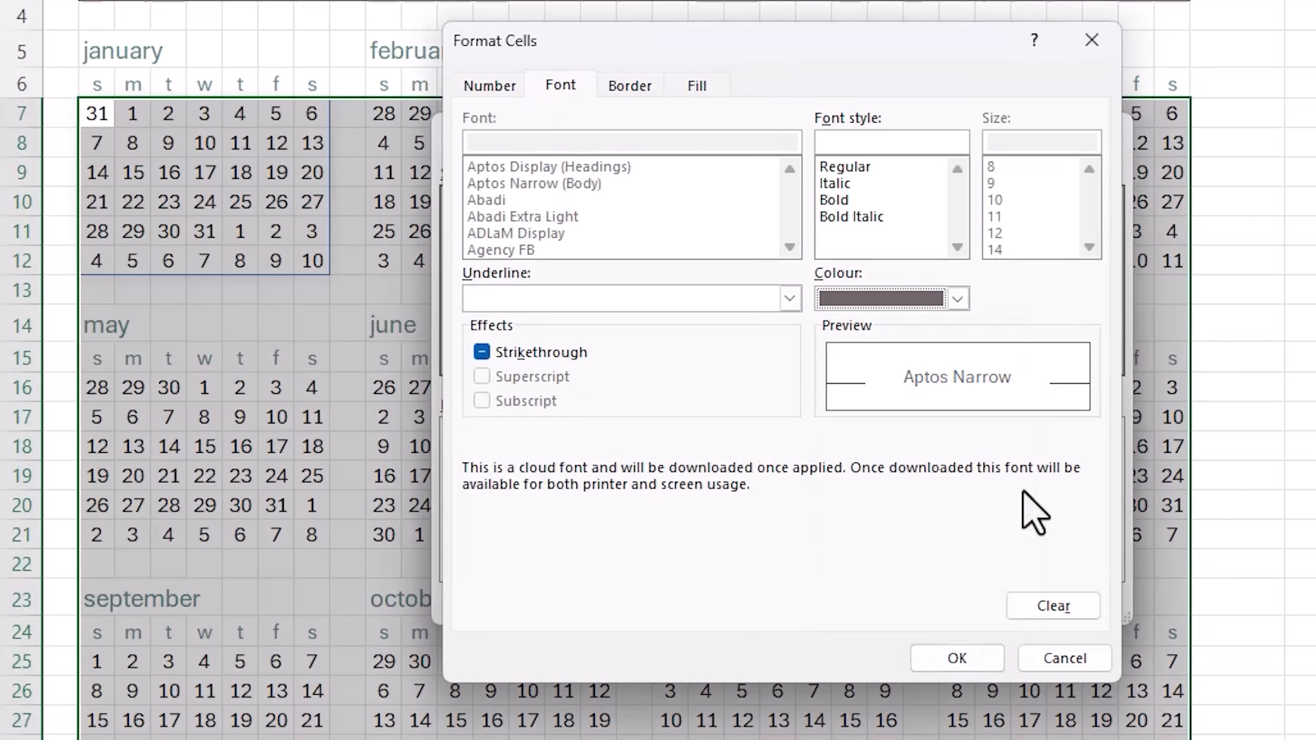
pyautogui.click(981, 669)
pyautogui.click(993, 679)
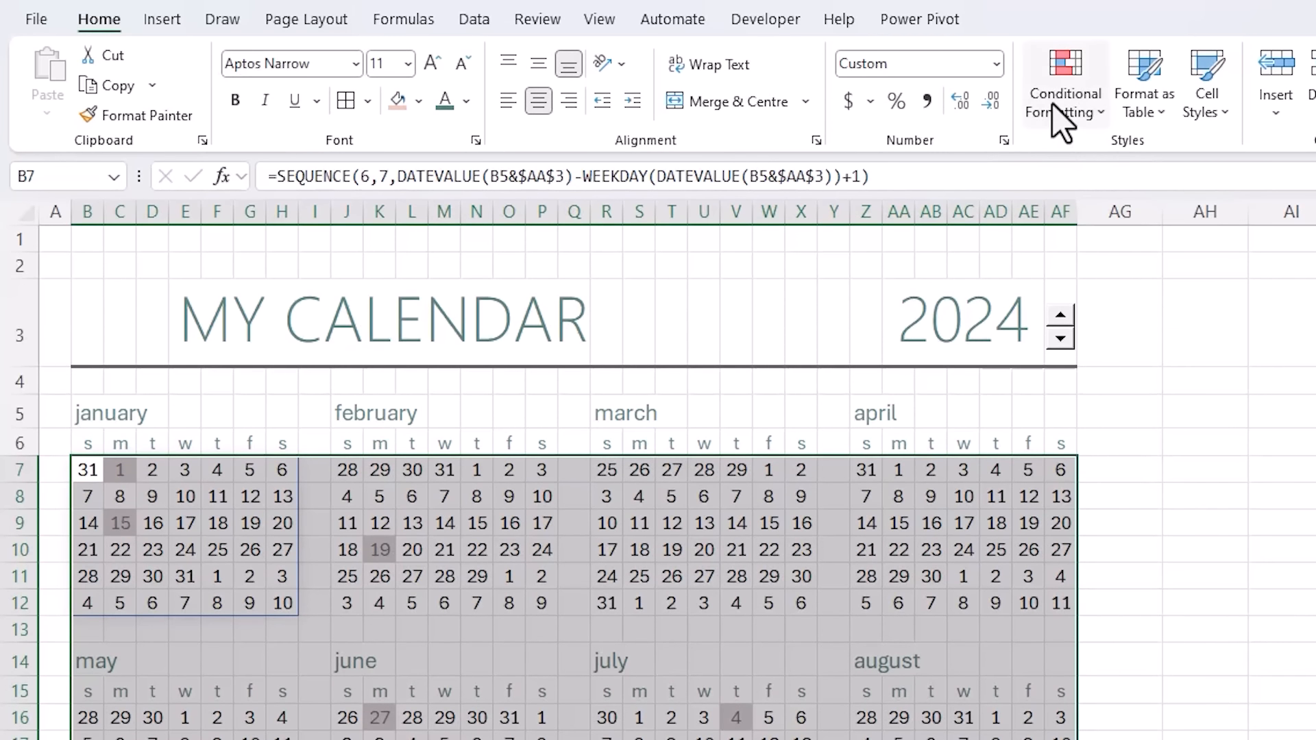
# - Create a second formula rule =COUNTIF(Dates!$G$5:$G$7,Video!B7) for birthdays
pyautogui.click(1062, 110)
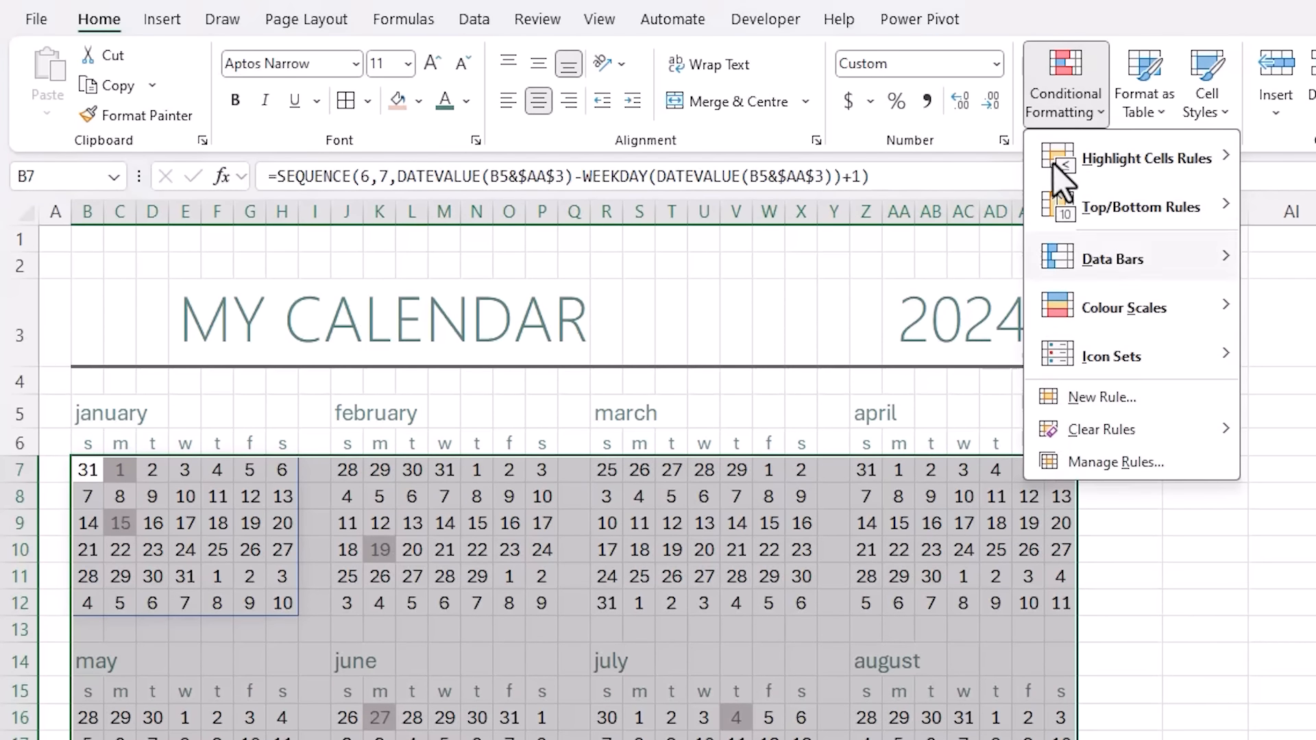
pyautogui.click(1062, 401)
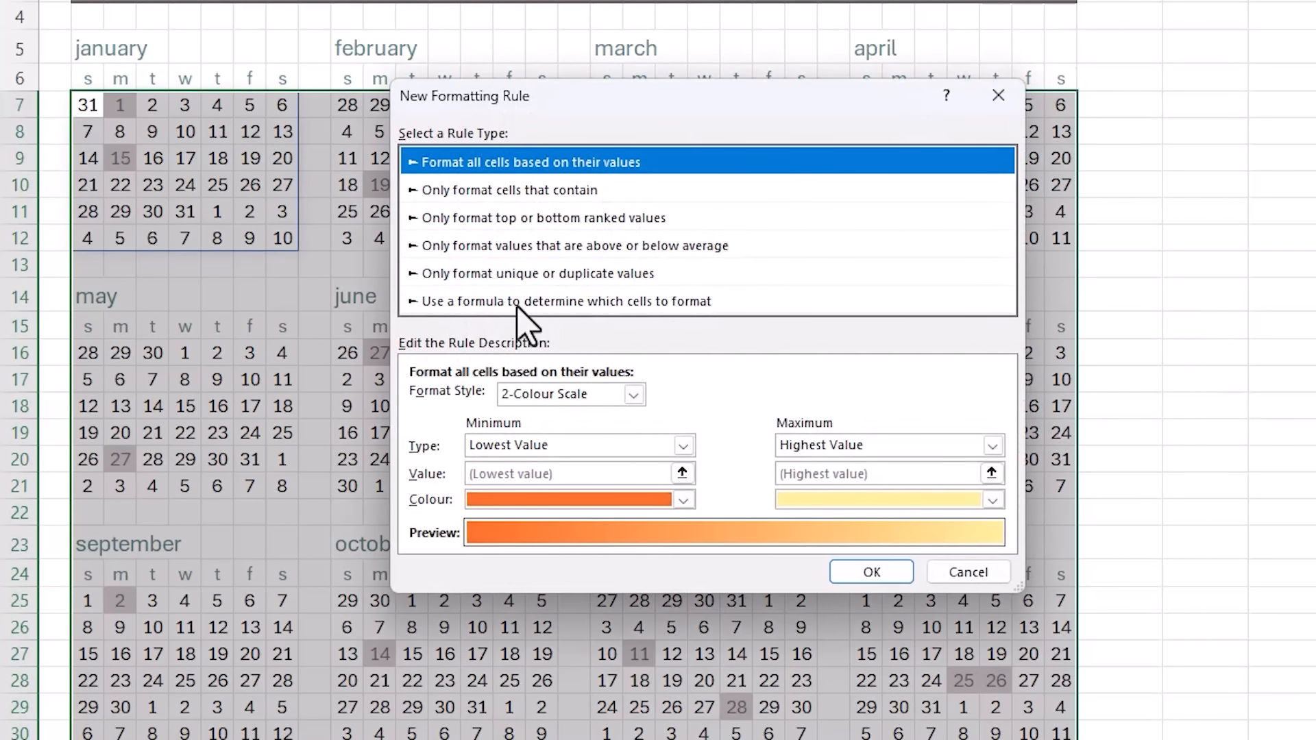
pyautogui.click(641, 301)
pyautogui.click(486, 396)
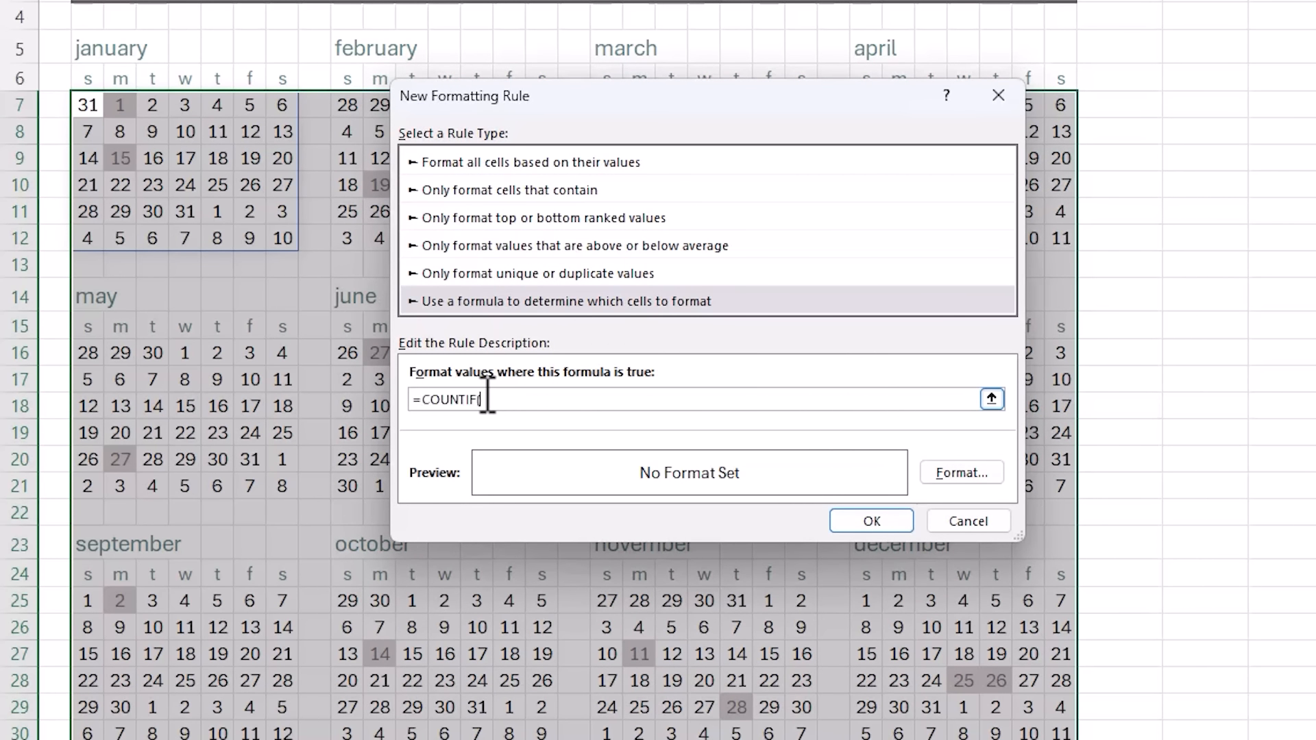
pyautogui.write('=COUNTIF(')
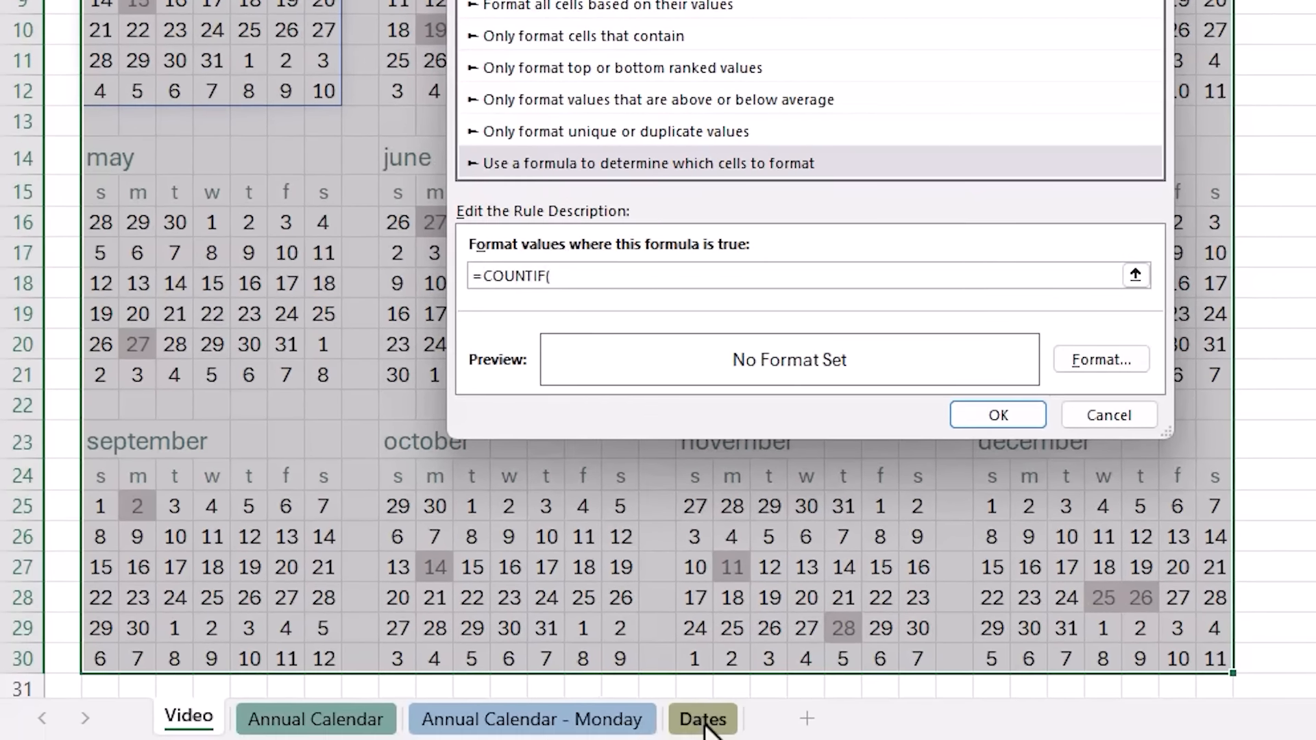
pyautogui.click(703, 722)
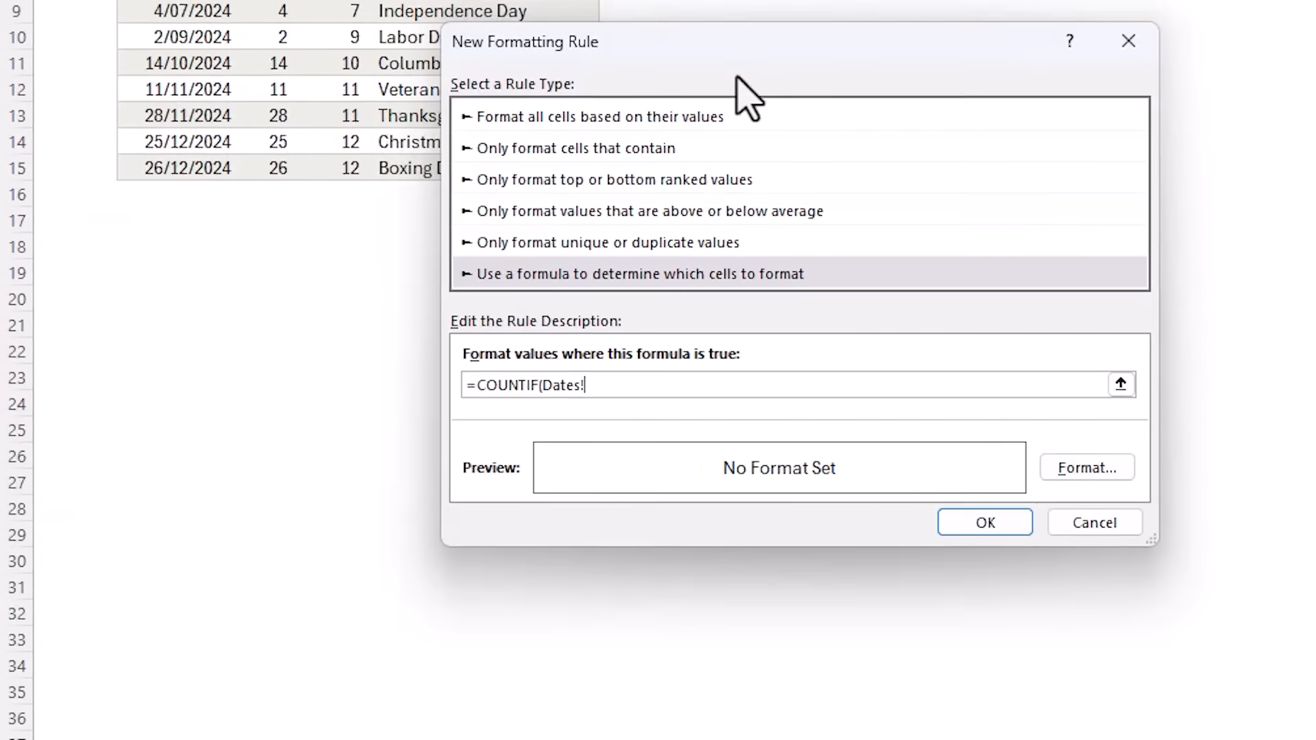
pyautogui.moveTo(729, 97); pyautogui.dragTo(735, 168)
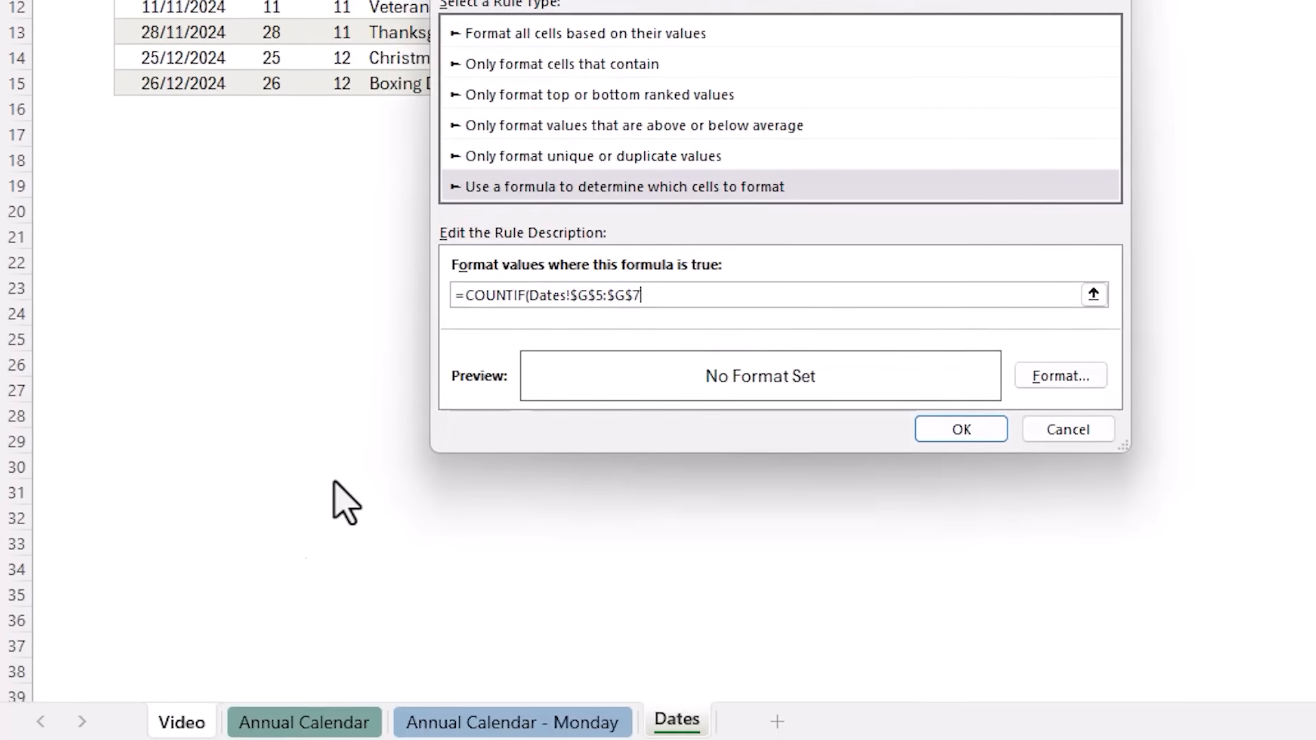
pyautogui.write(',')
pyautogui.click(179, 717)
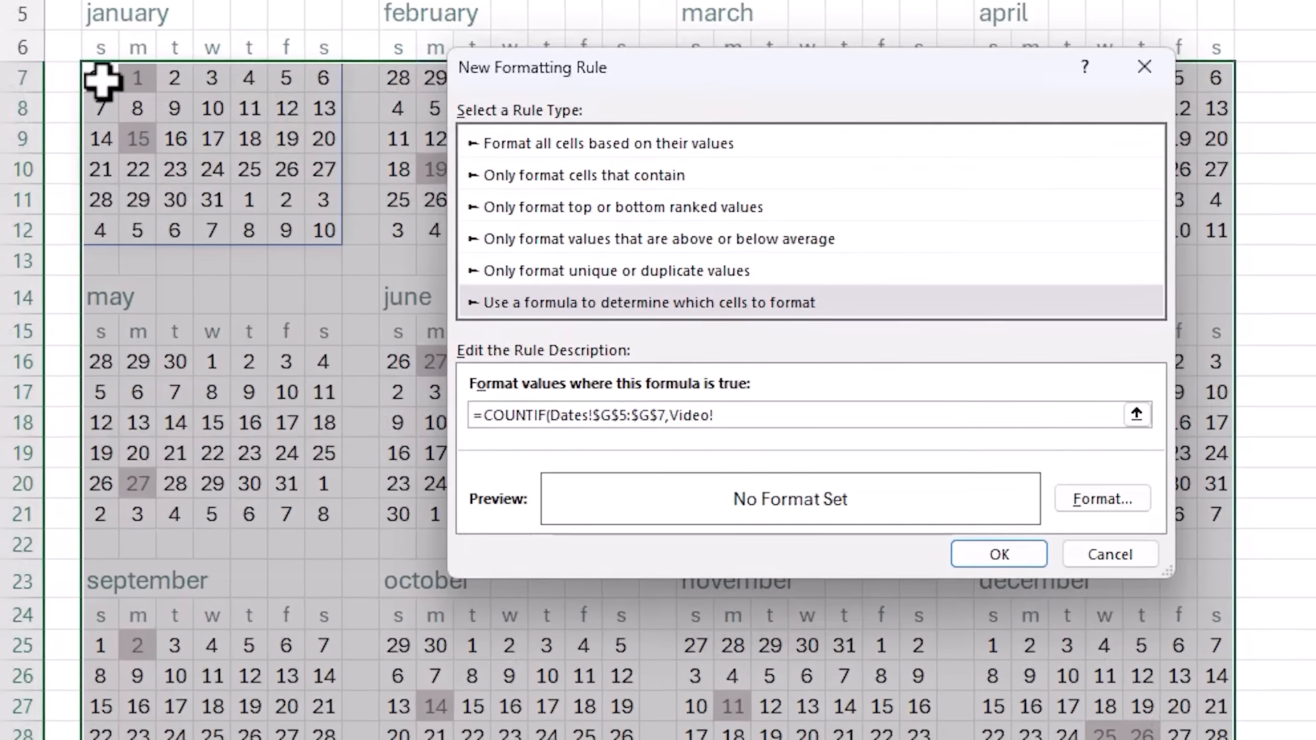
pyautogui.click(102, 79)
pyautogui.press('F4')
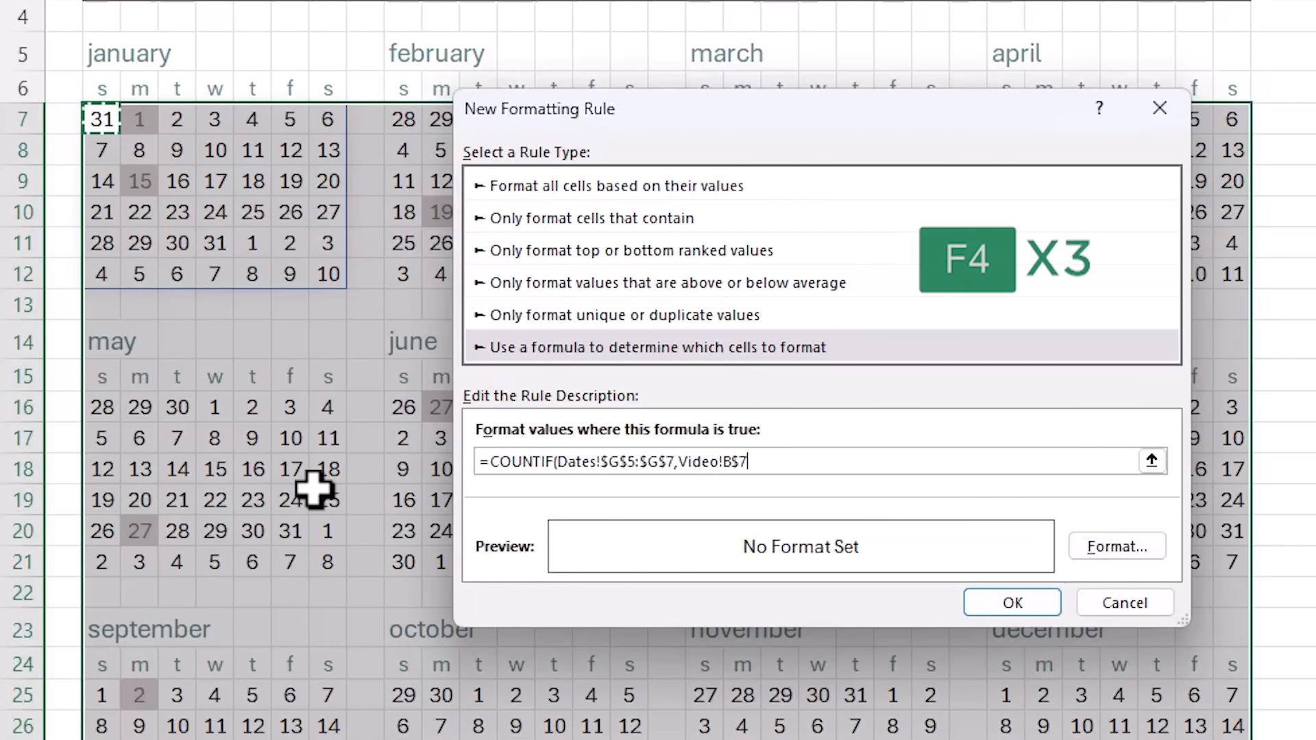
pyautogui.press('F4')
pyautogui.press('F4')
pyautogui.write(')')
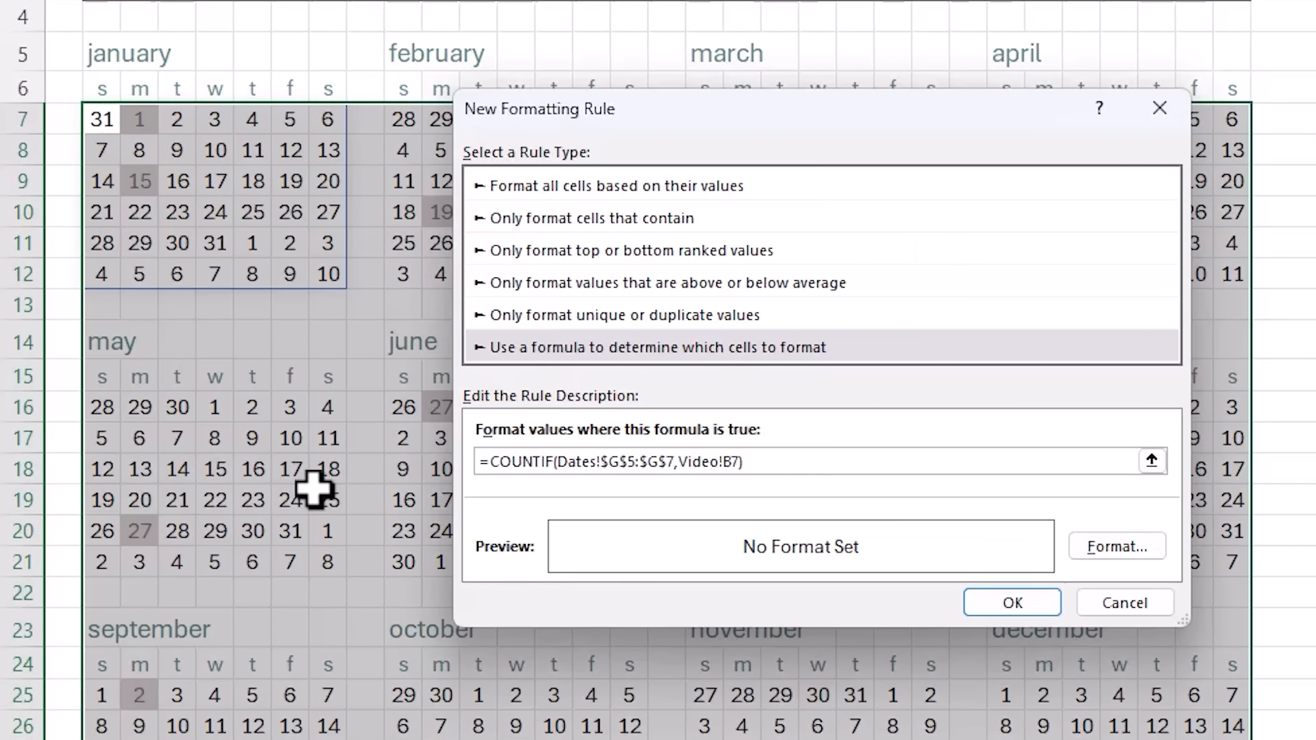
# - Format birthday dates with blue text and a light blue fill, and apply the rule
pyautogui.click(1083, 548)
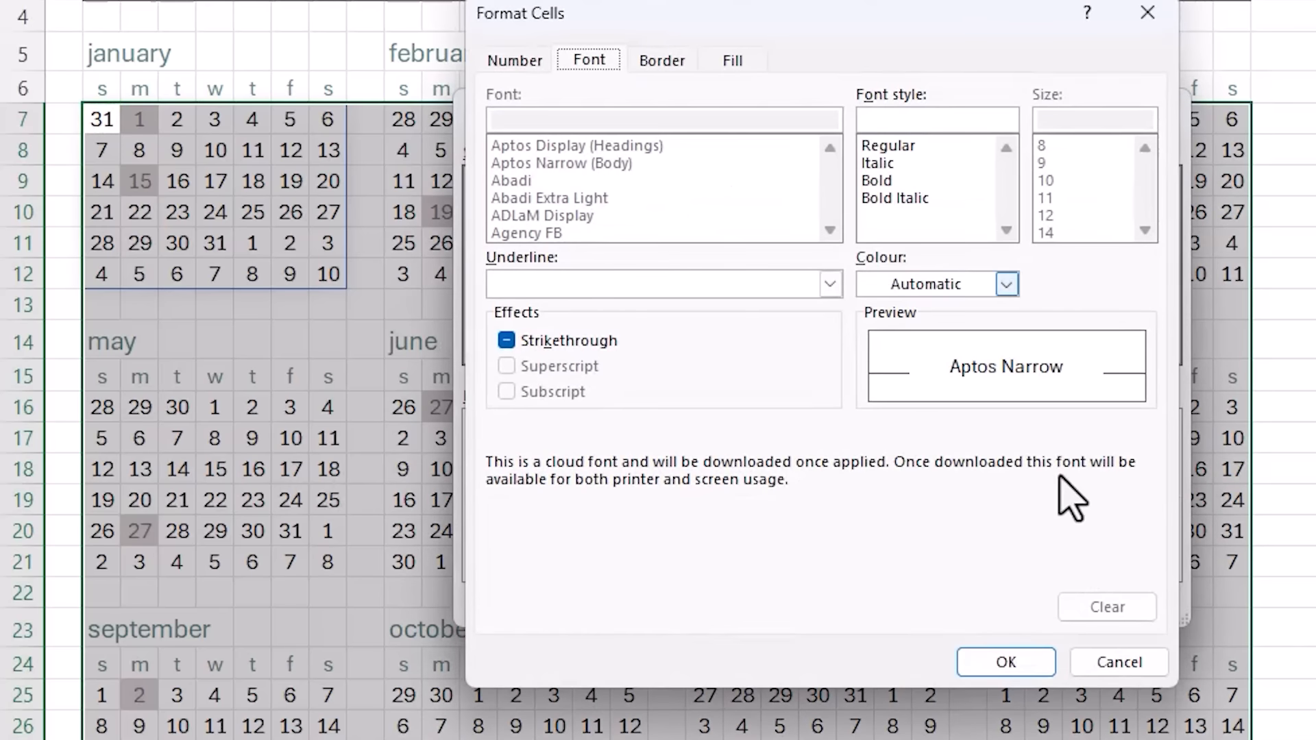
pyautogui.click(1006, 284)
pyautogui.click(973, 480)
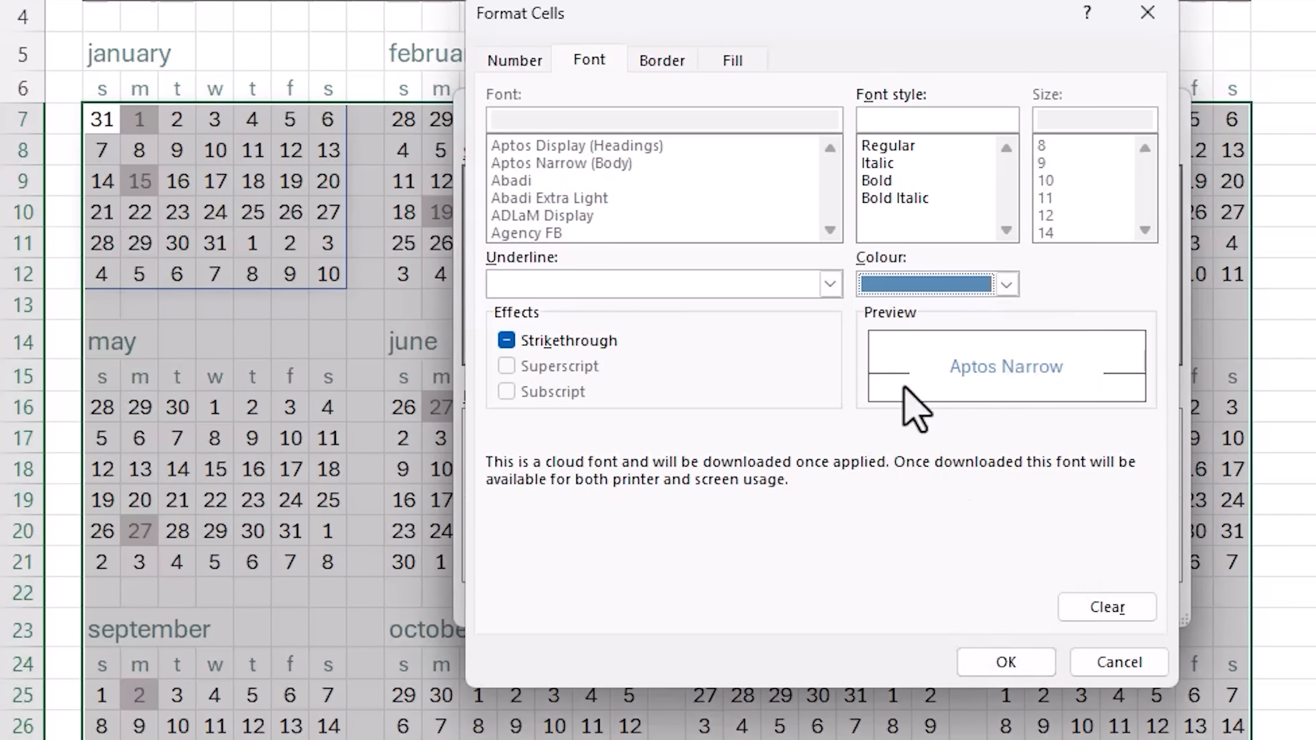
pyautogui.click(732, 60)
pyautogui.click(608, 218)
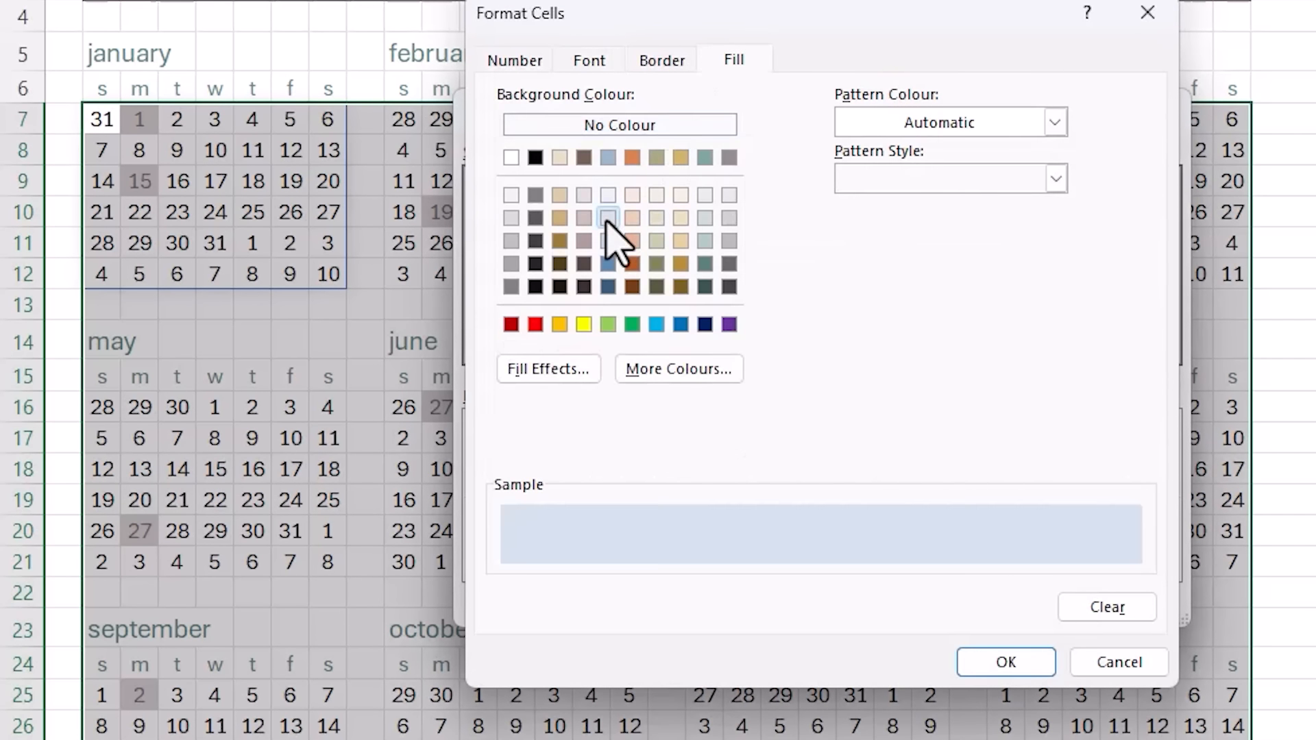
pyautogui.click(970, 663)
pyautogui.click(1008, 603)
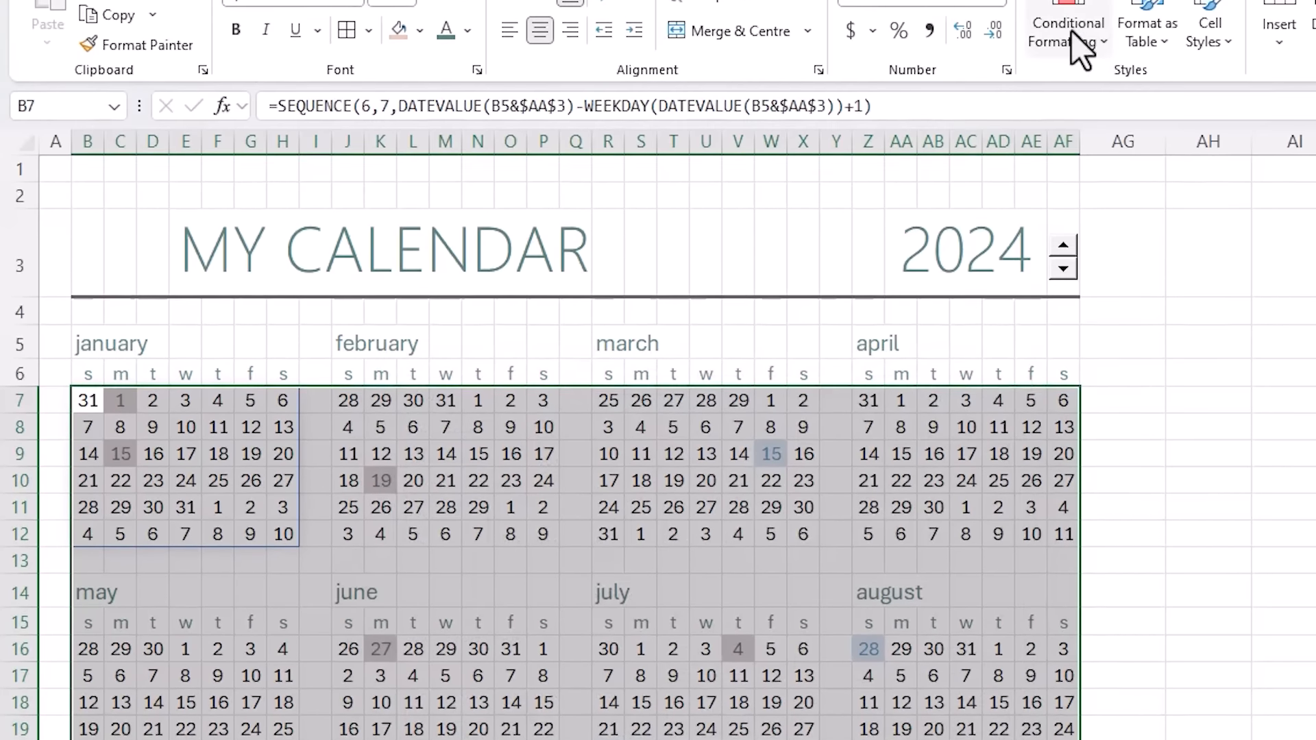
# - Create a third formula rule =TODAY()=B7 with B7 relative
pyautogui.click(1070, 81)
pyautogui.click(1097, 397)
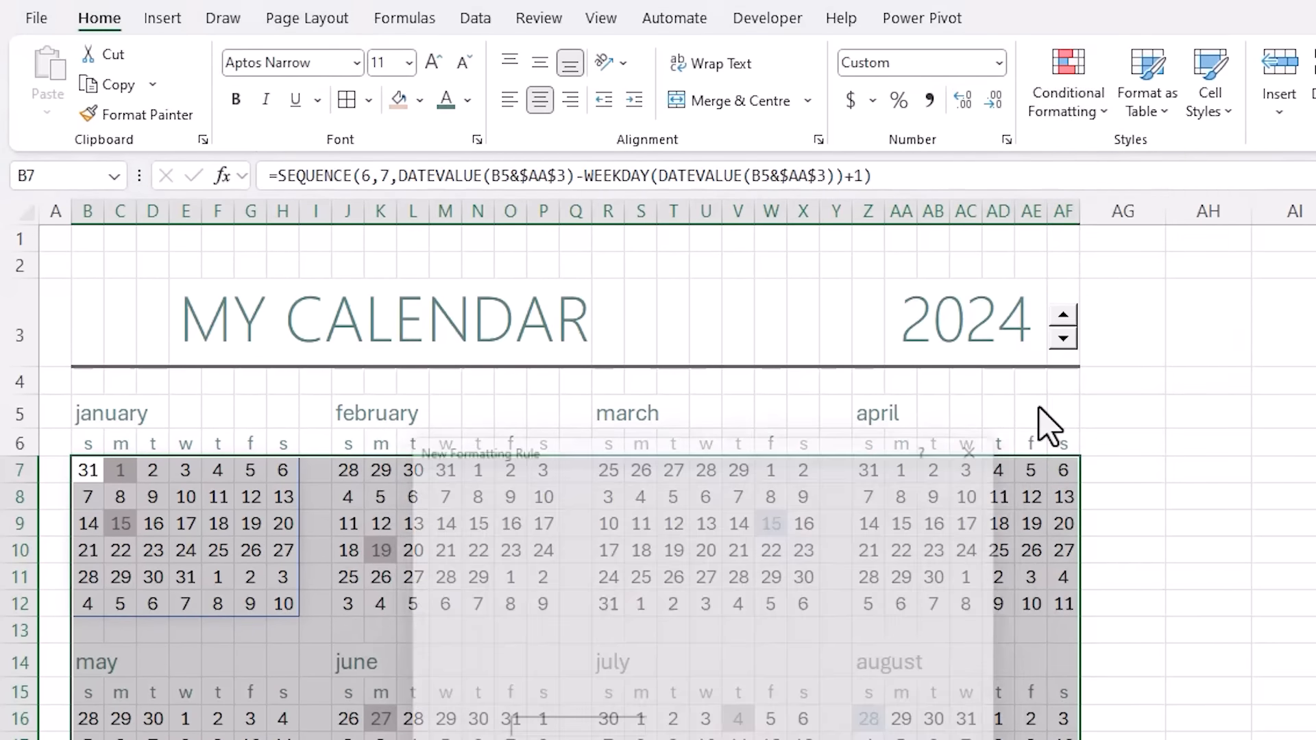
pyautogui.click(524, 641)
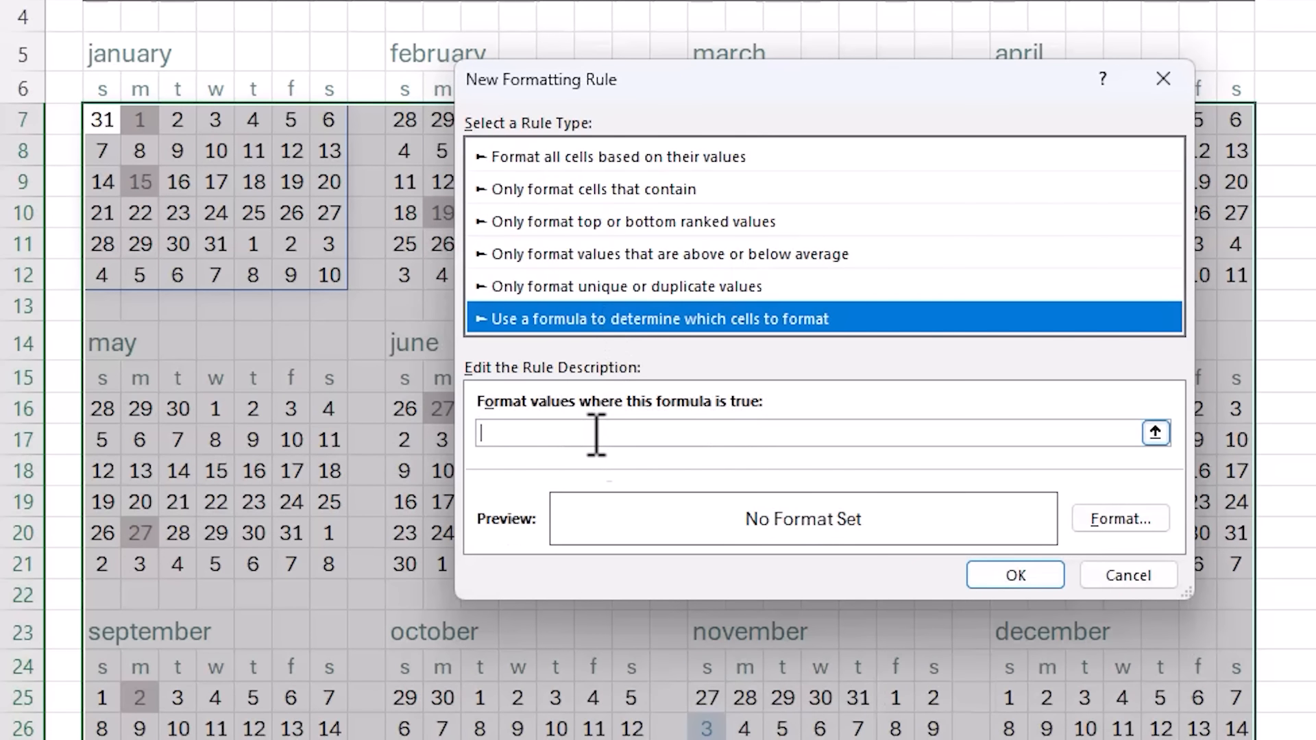
pyautogui.click(597, 434)
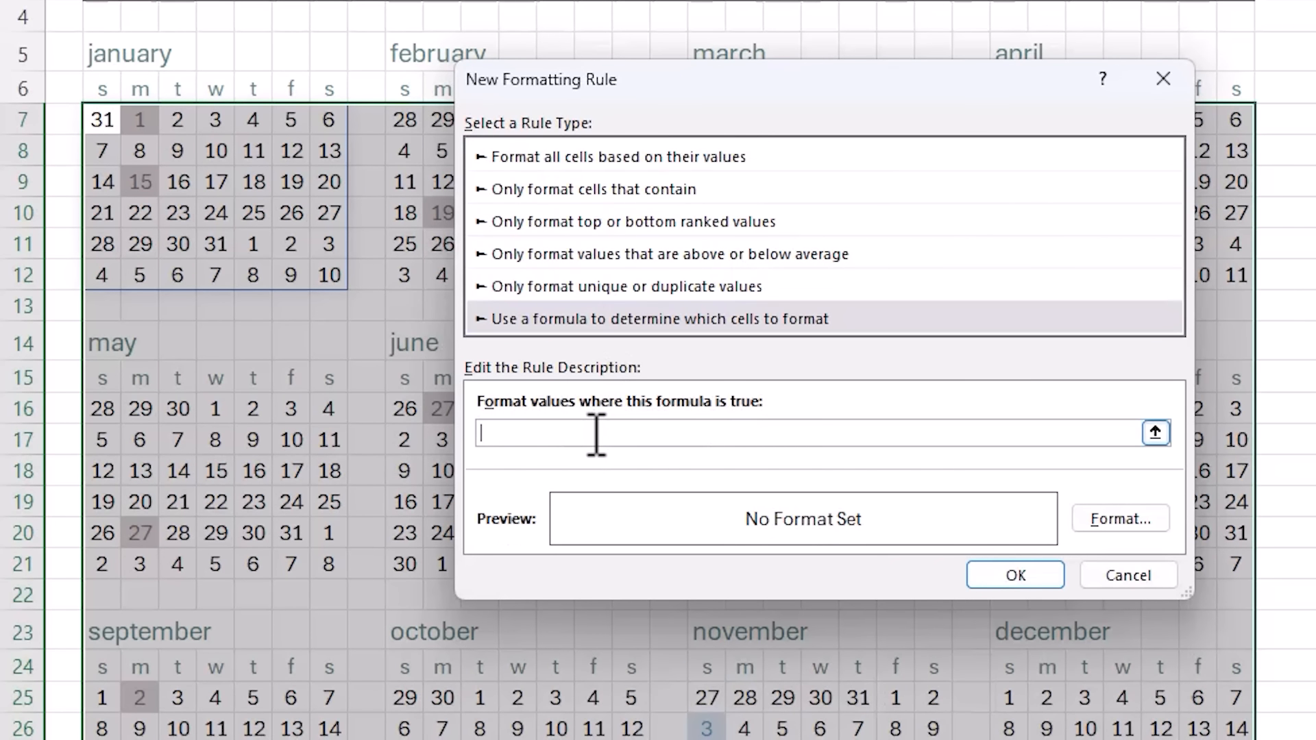
pyautogui.write('=TODAY()=')
pyautogui.click(103, 122)
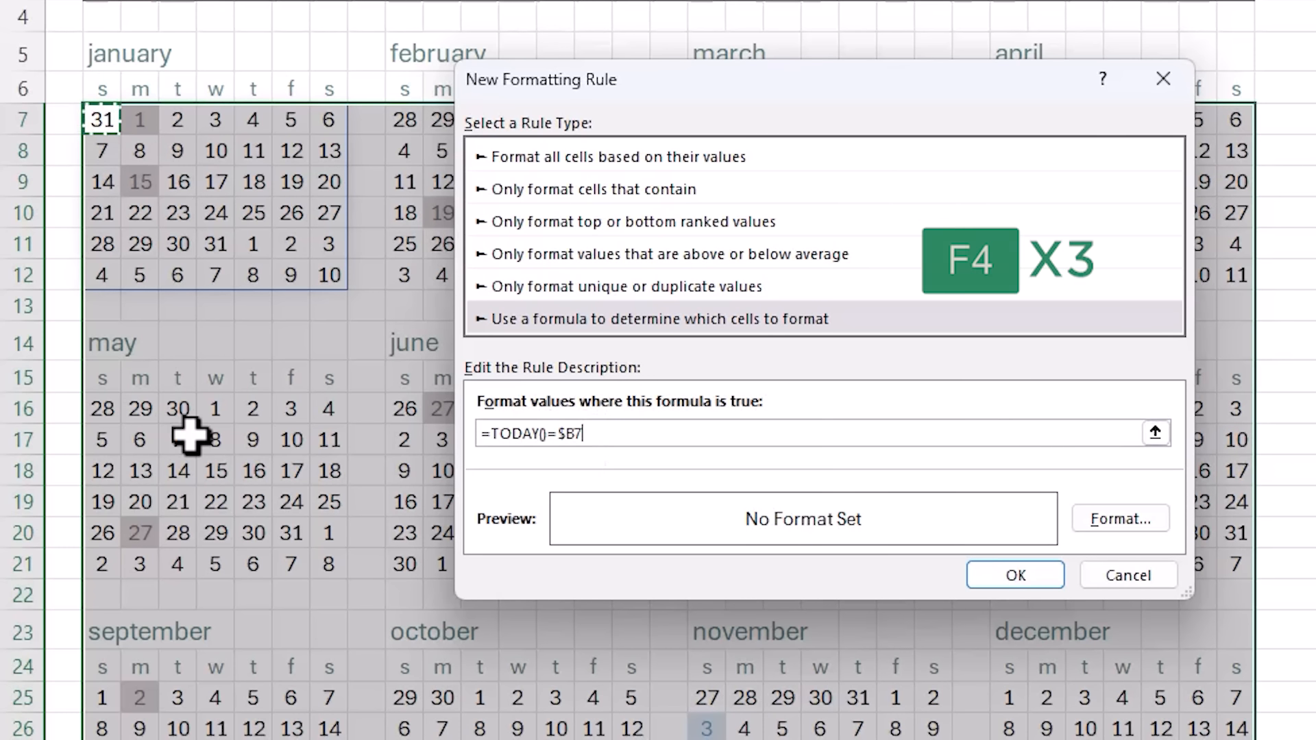
pyautogui.press('F4')
pyautogui.press('F4')
pyautogui.press('F4')
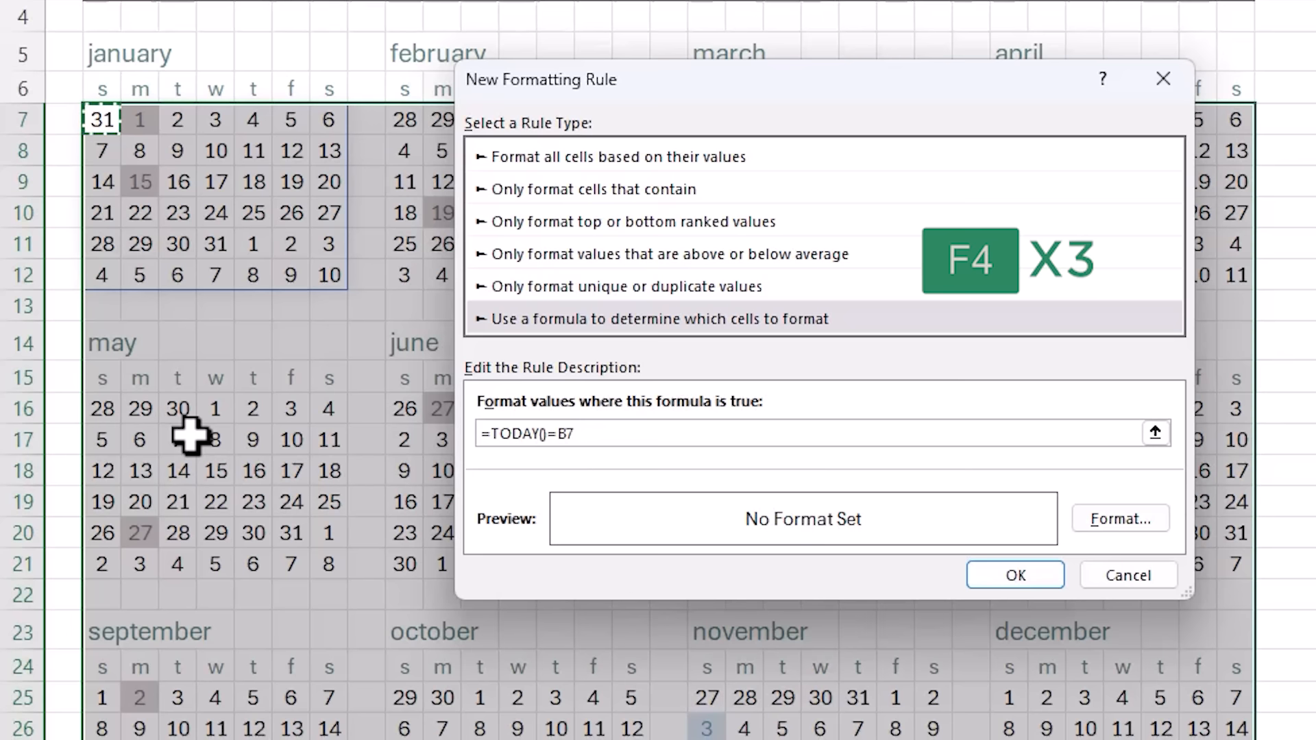
# - Format today's date with a peach fill and dark orange text, apply the rule, and deselect
pyautogui.click(1118, 527)
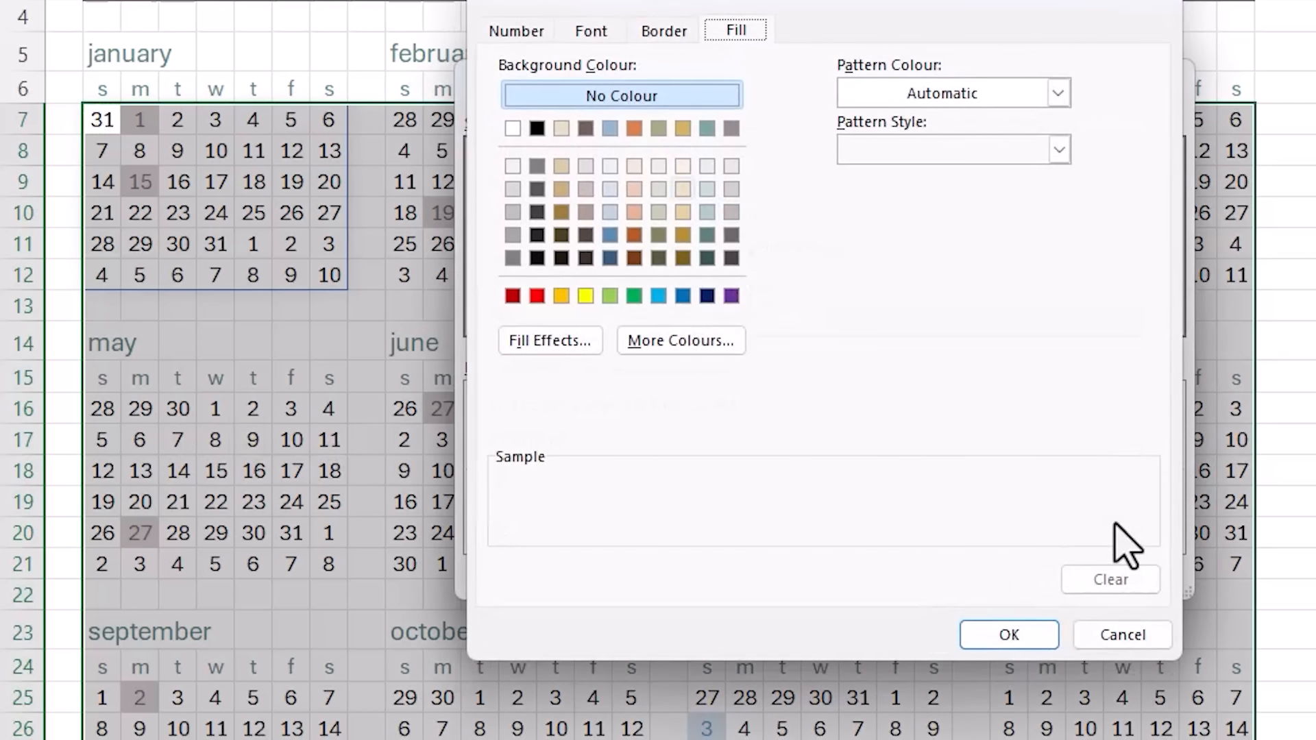
pyautogui.click(635, 188)
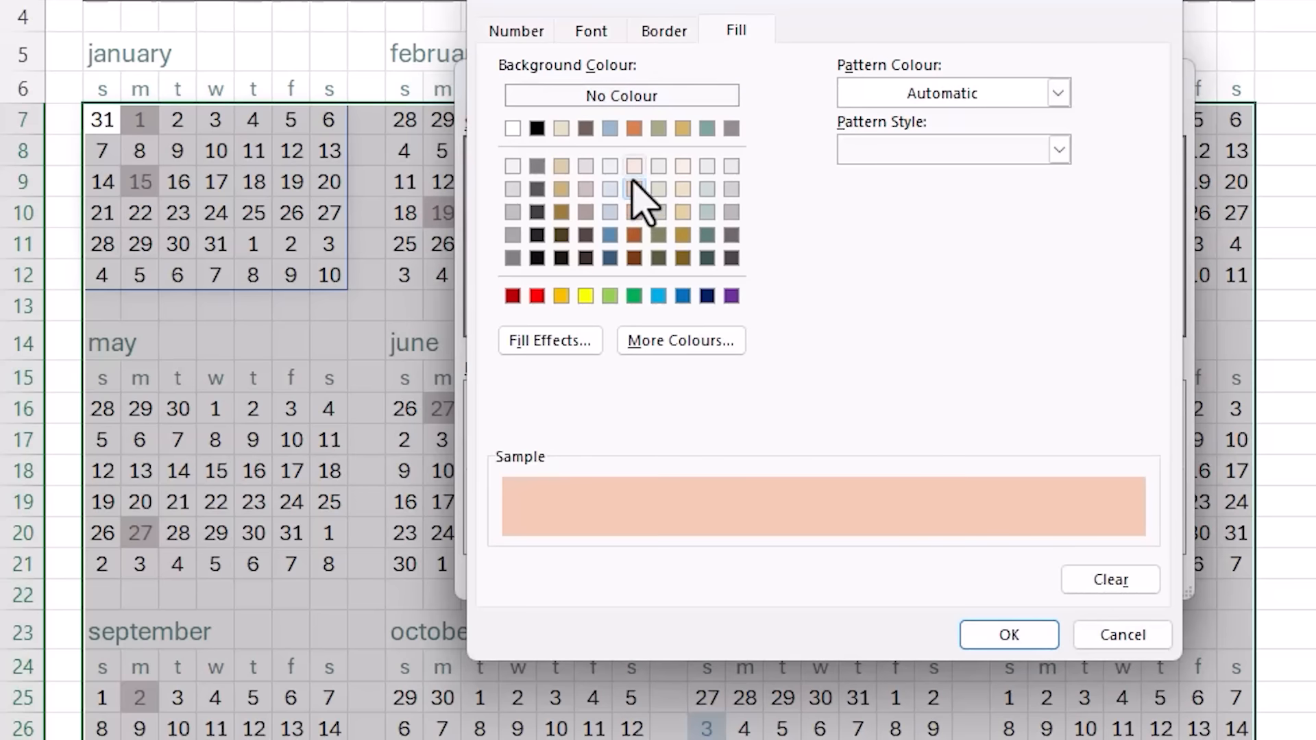
pyautogui.click(607, 36)
pyautogui.click(1010, 257)
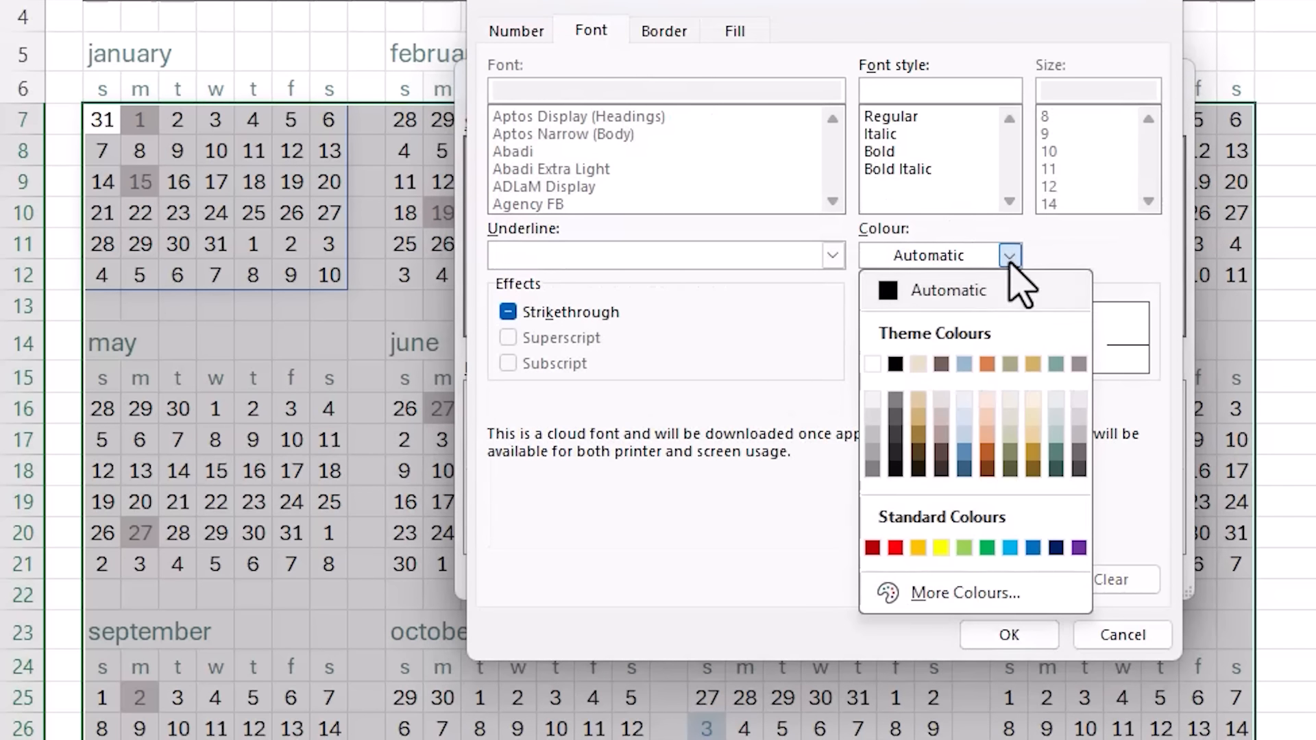
pyautogui.click(1002, 467)
pyautogui.click(1024, 639)
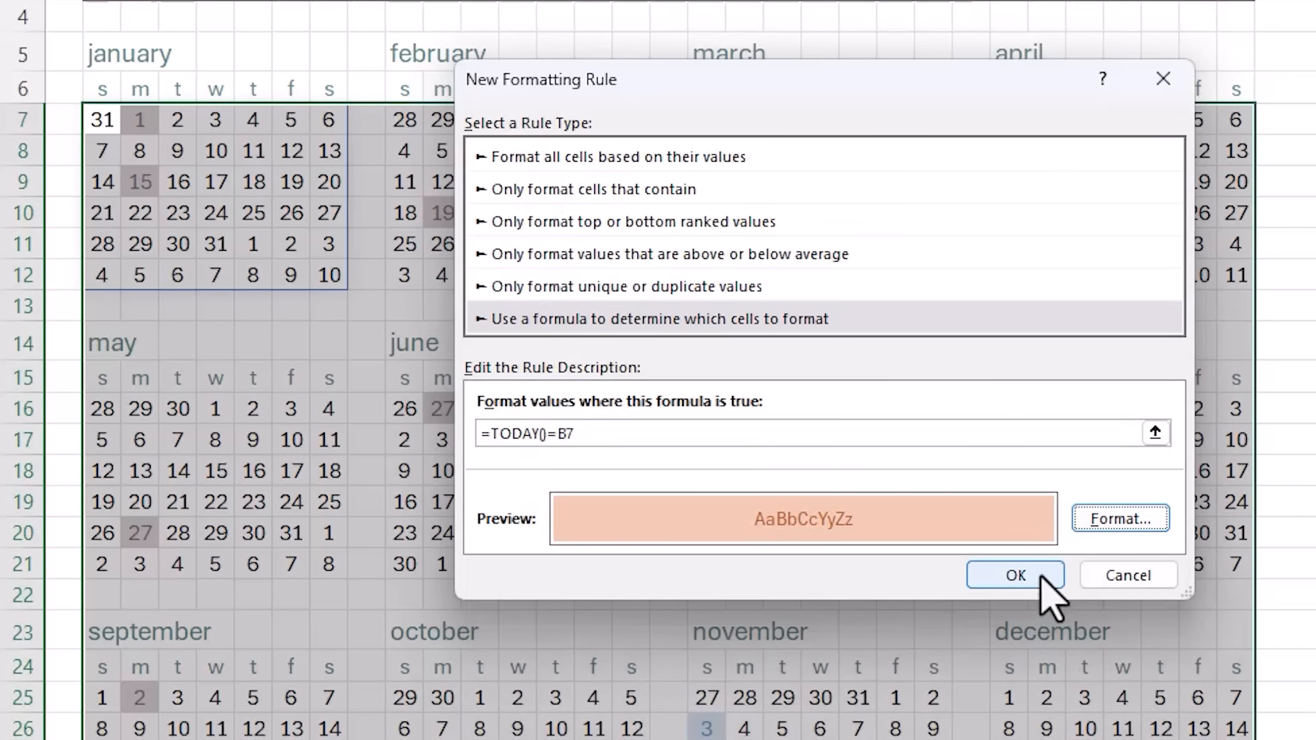
pyautogui.click(1037, 573)
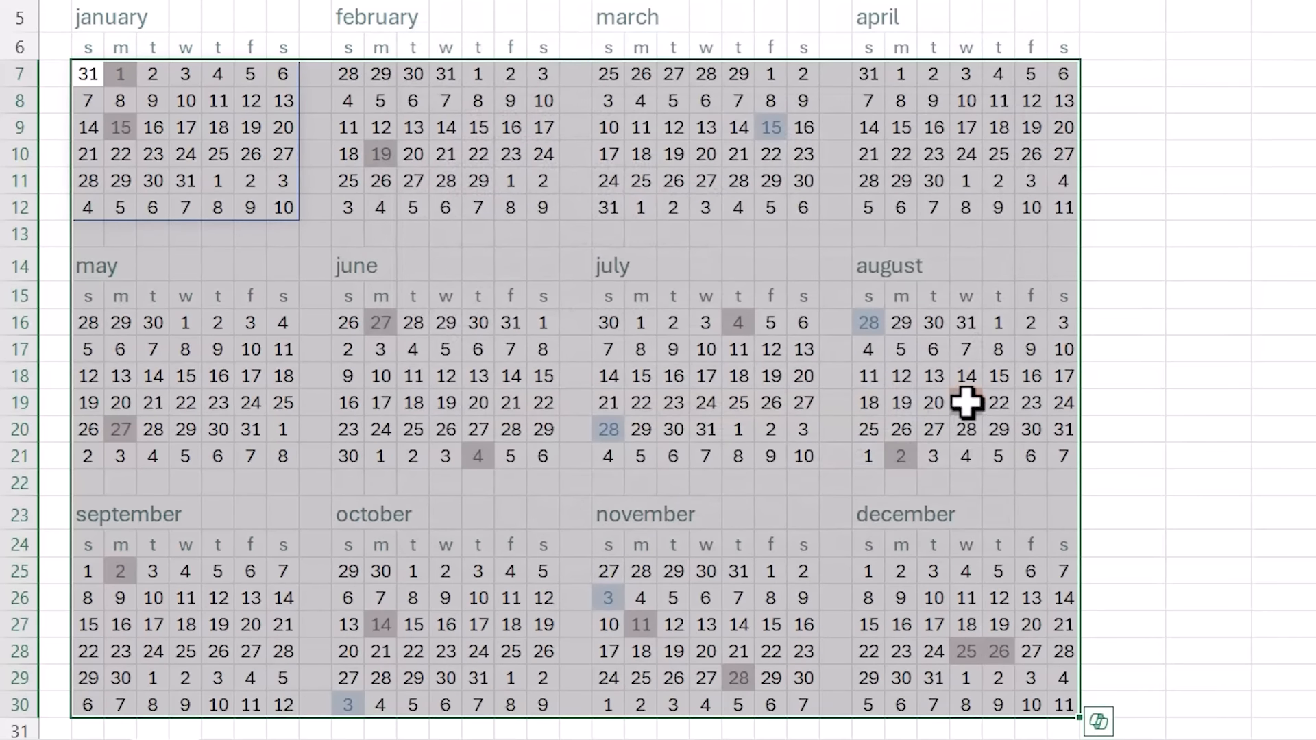
pyautogui.click(1002, 426)
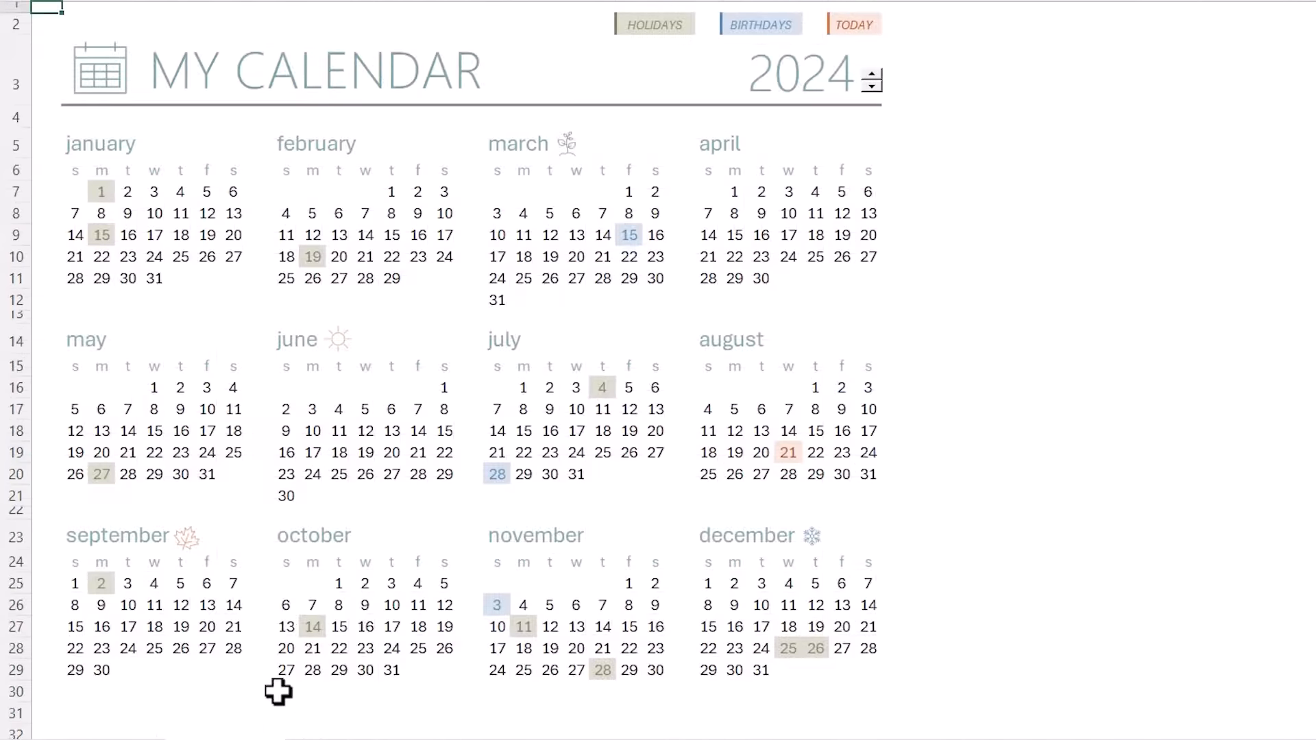
# - Paste the HOLIDAYS/BIRTHDAYS/TODAY legend into row 2, then select January's date grid B7:H12
pyautogui.click(628, 28)
pyautogui.moveTo(700, 30); pyautogui.dragTo(858, 32)
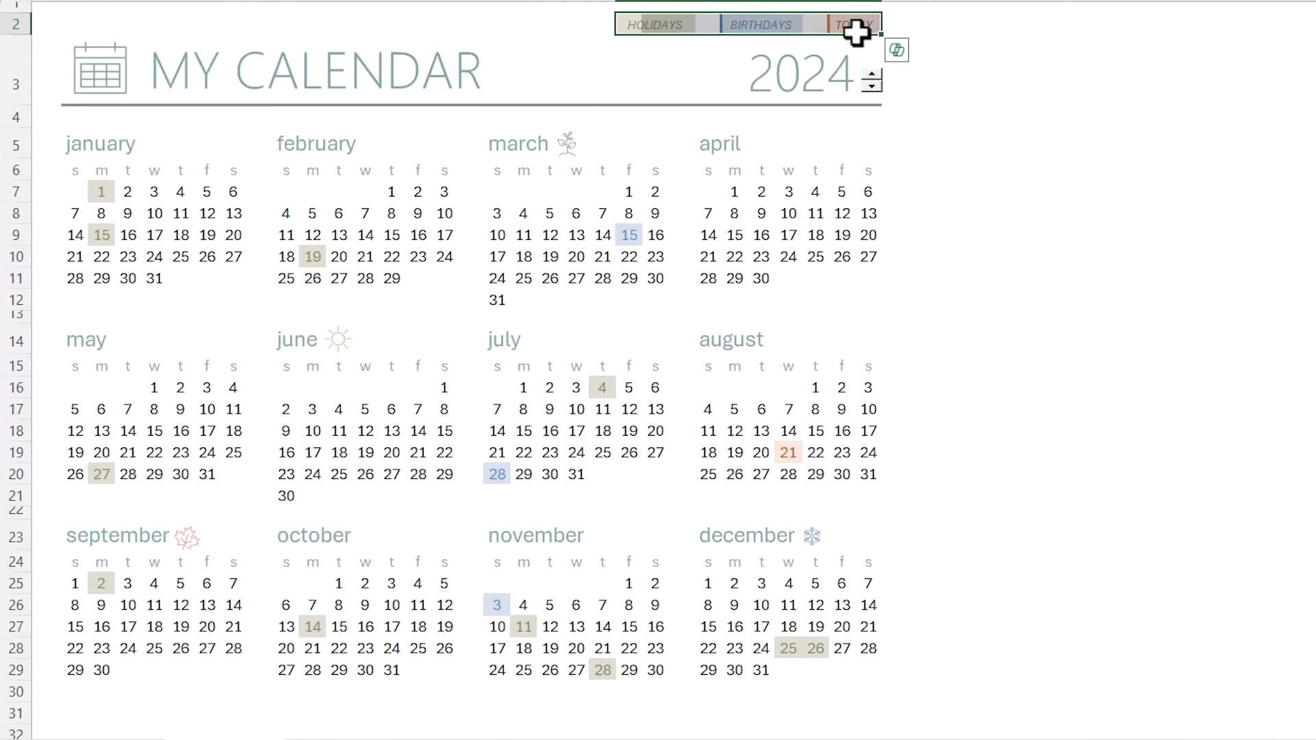
pyautogui.hotkey('ctrl', 'c')
pyautogui.hotkey('ctrl', 'q')
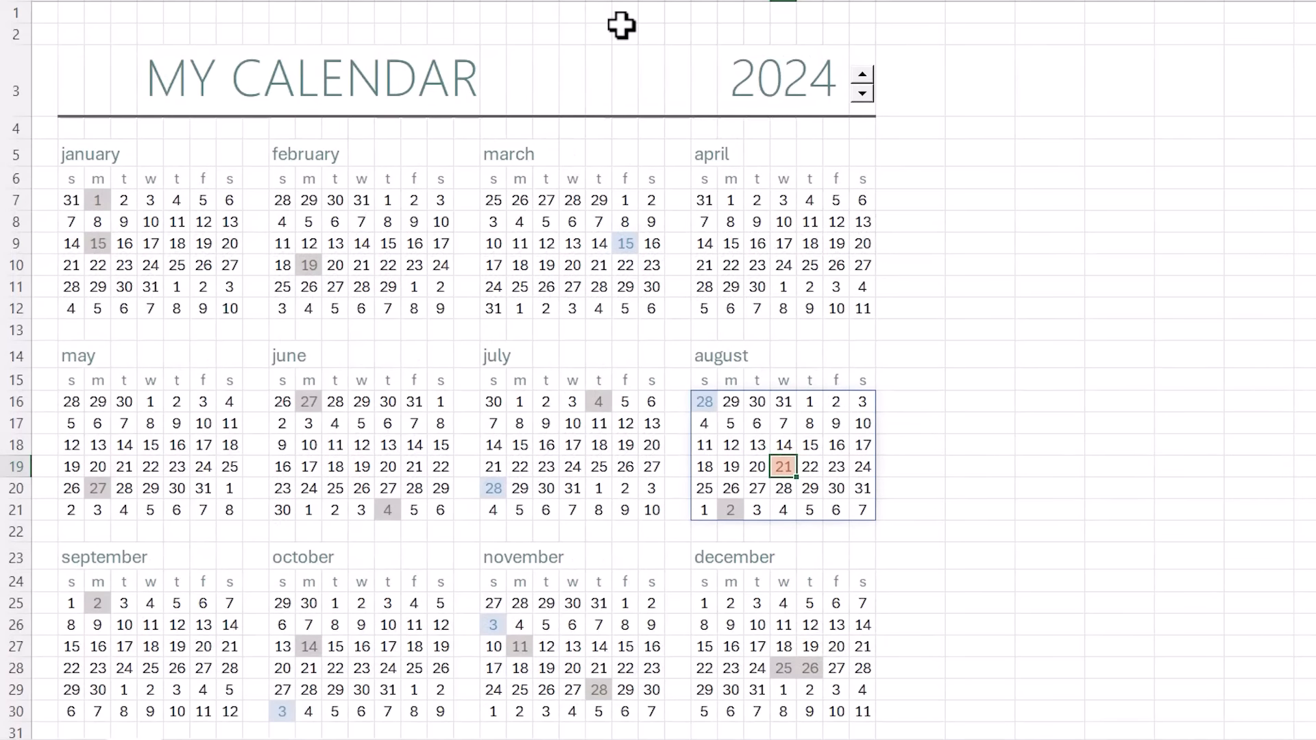
pyautogui.click(621, 27)
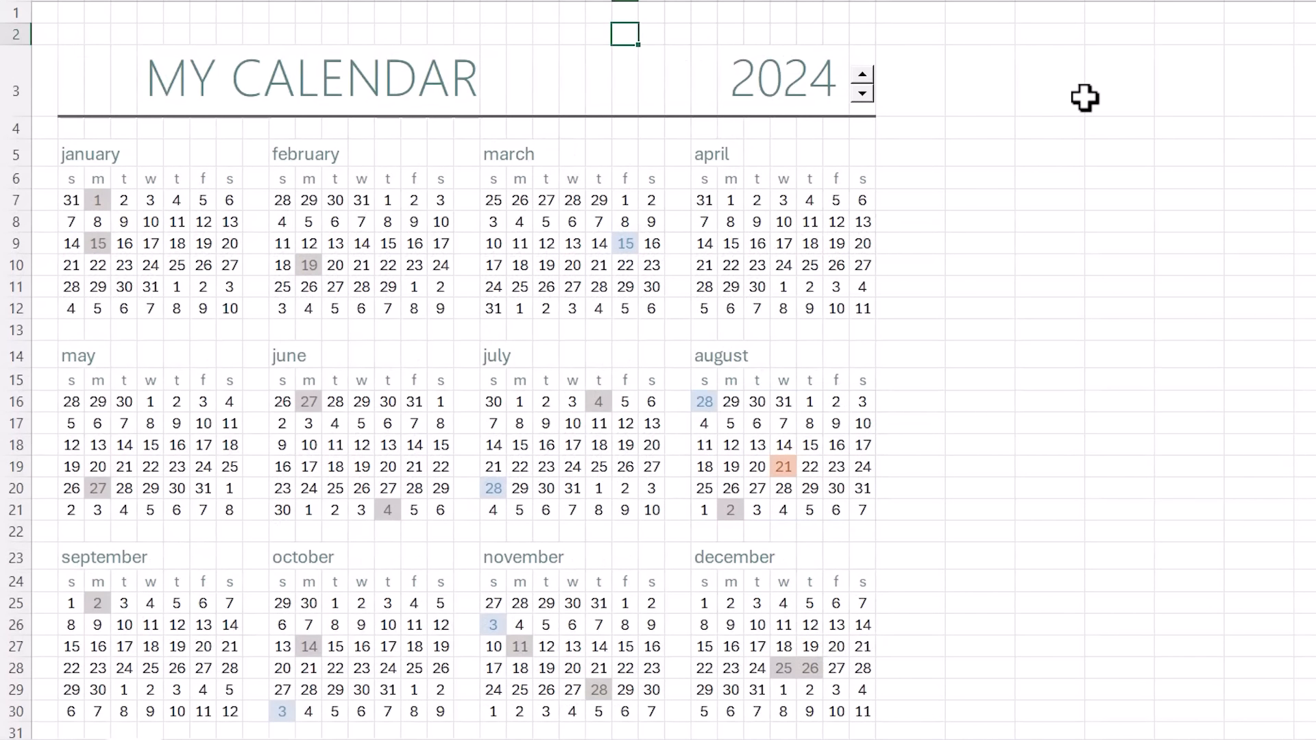
pyautogui.hotkey('ctrl', 'v')
pyautogui.click(974, 151)
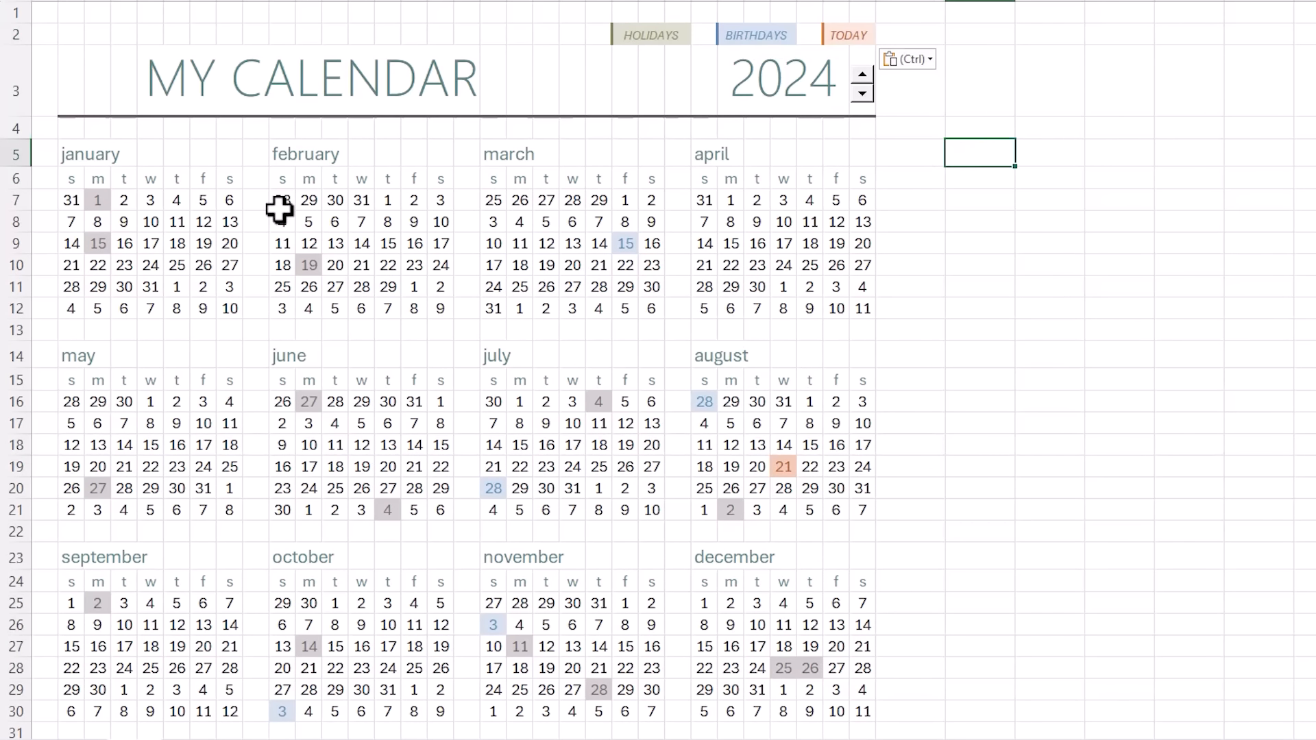
pyautogui.click(69, 201)
pyautogui.moveTo(94, 214); pyautogui.dragTo(233, 319)
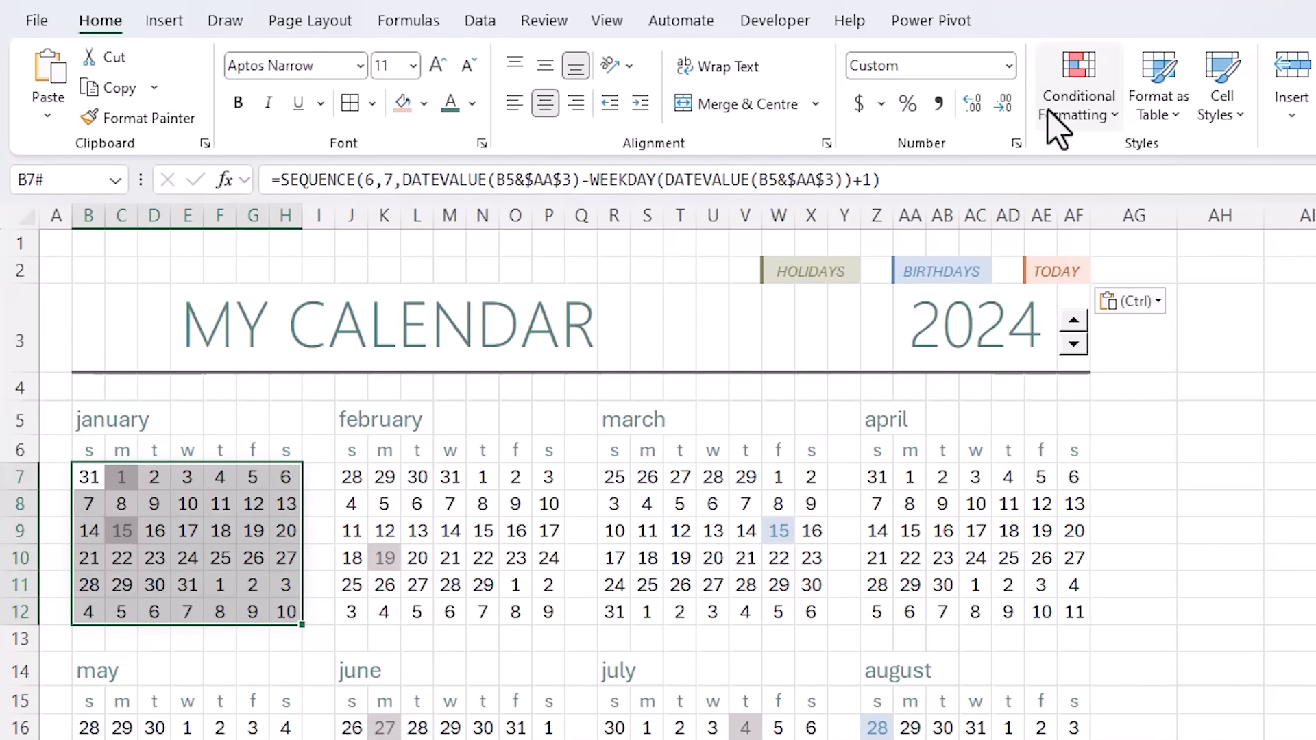
# - Add a formula rule =MONTH(B7)<>MONTH($B$5&1) to January's date grid
pyautogui.click(1056, 113)
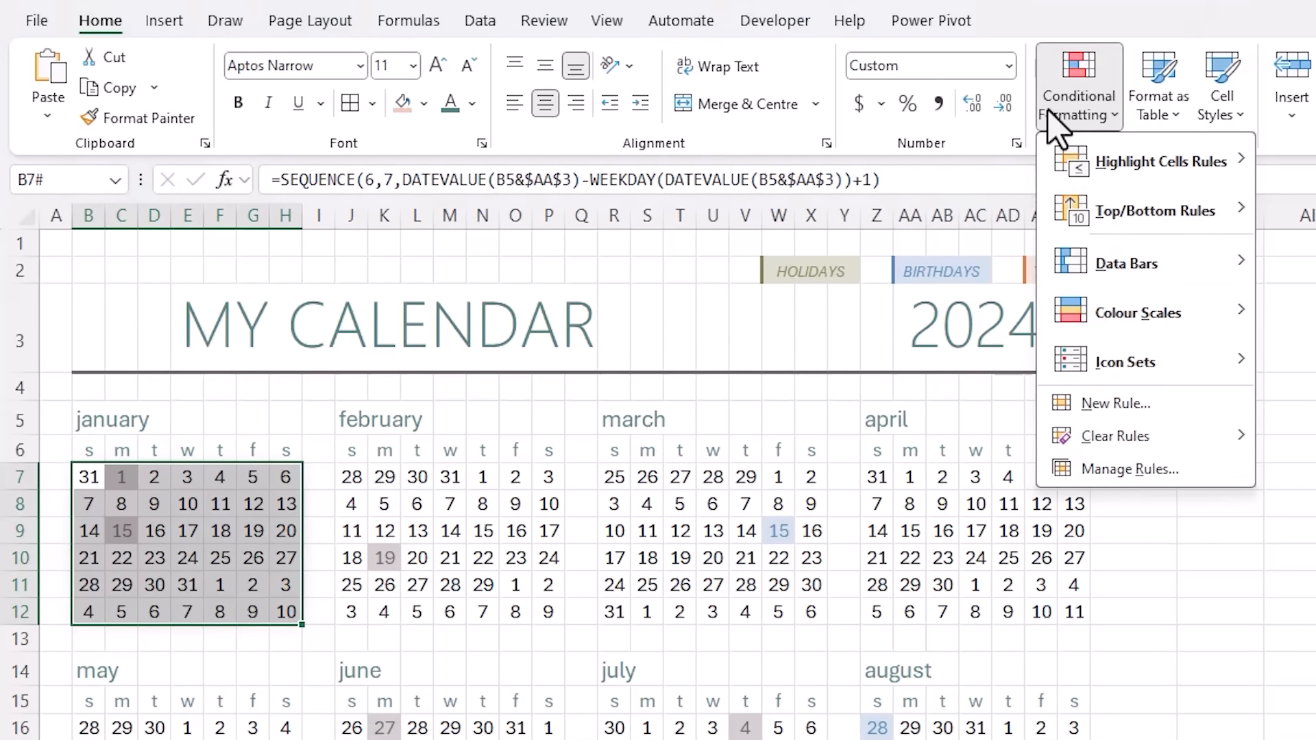
pyautogui.click(1080, 406)
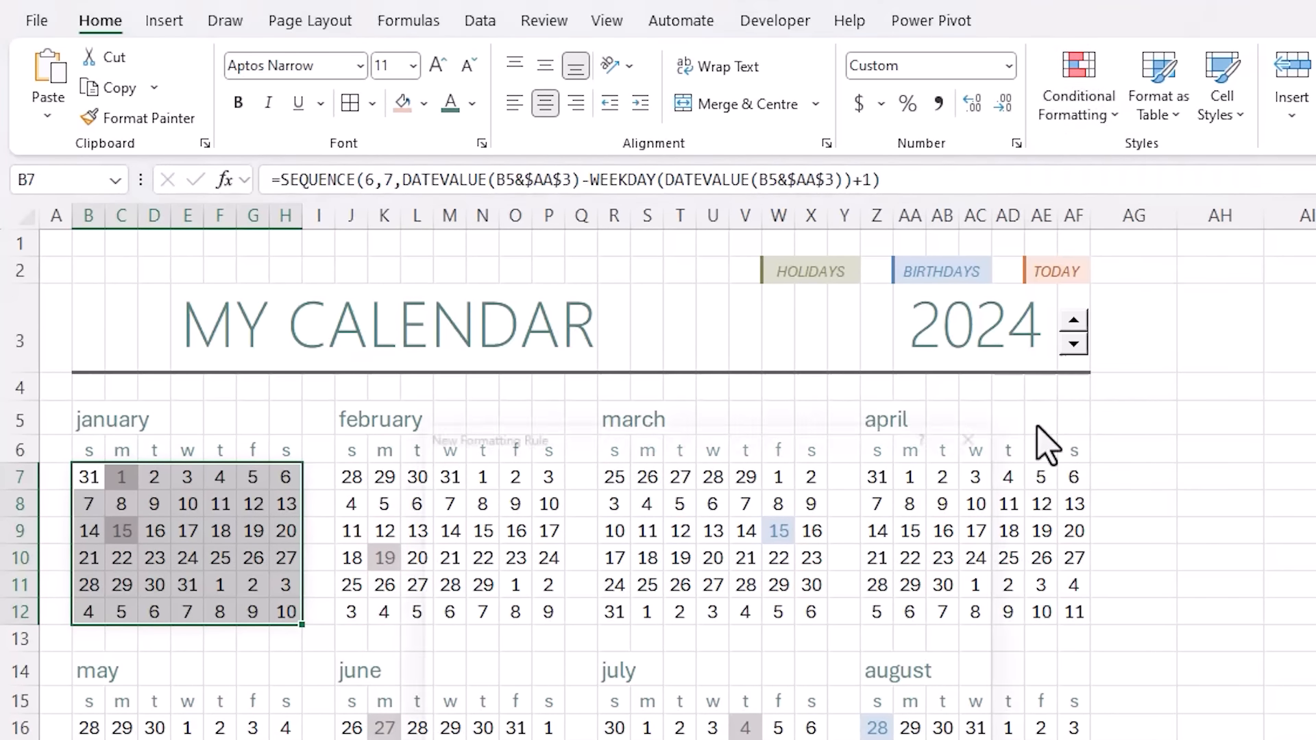
pyautogui.click(611, 624)
pyautogui.click(483, 724)
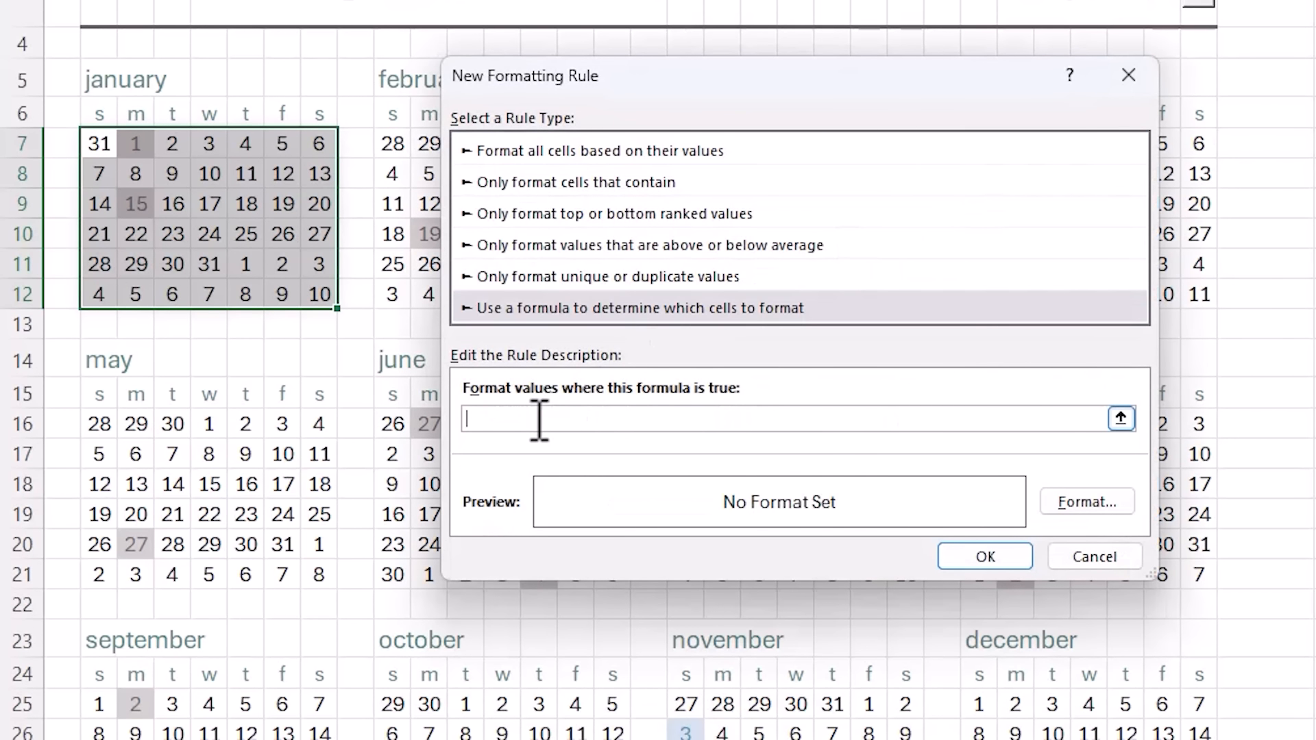
pyautogui.write('=')
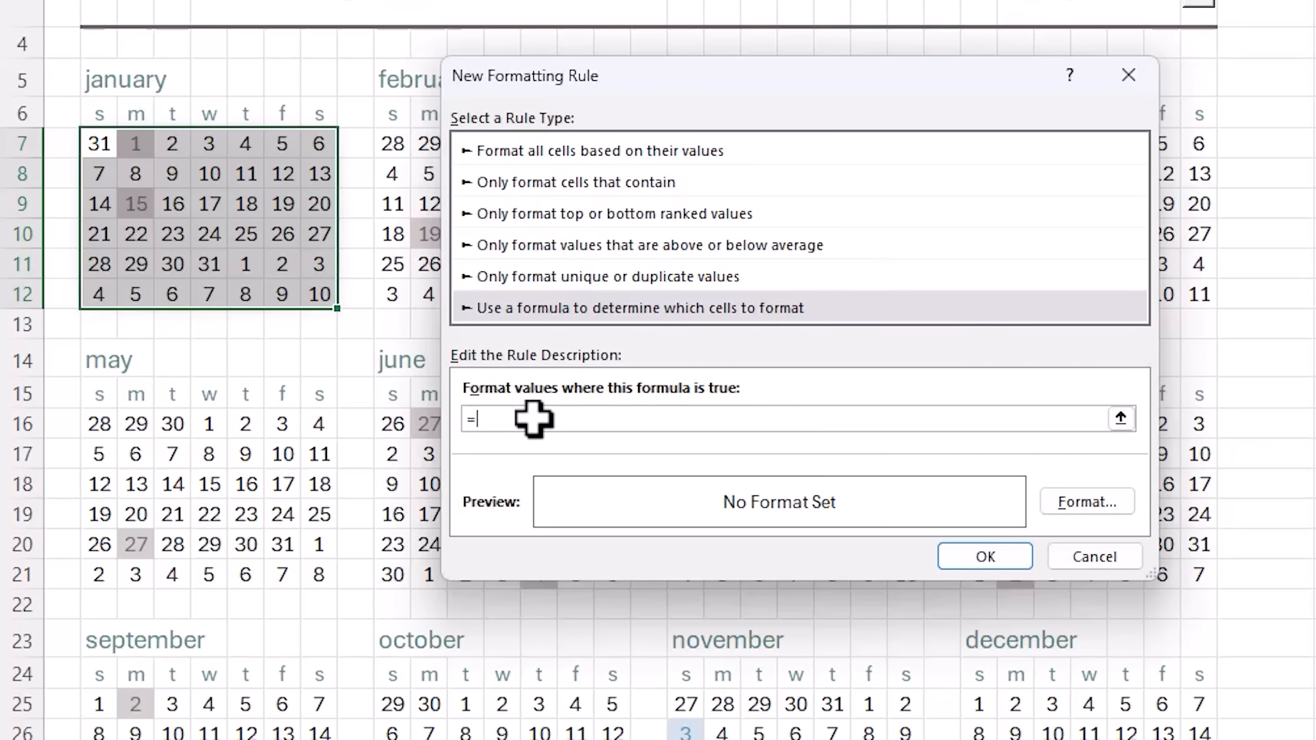
pyautogui.write('MONTH(')
pyautogui.click(102, 143)
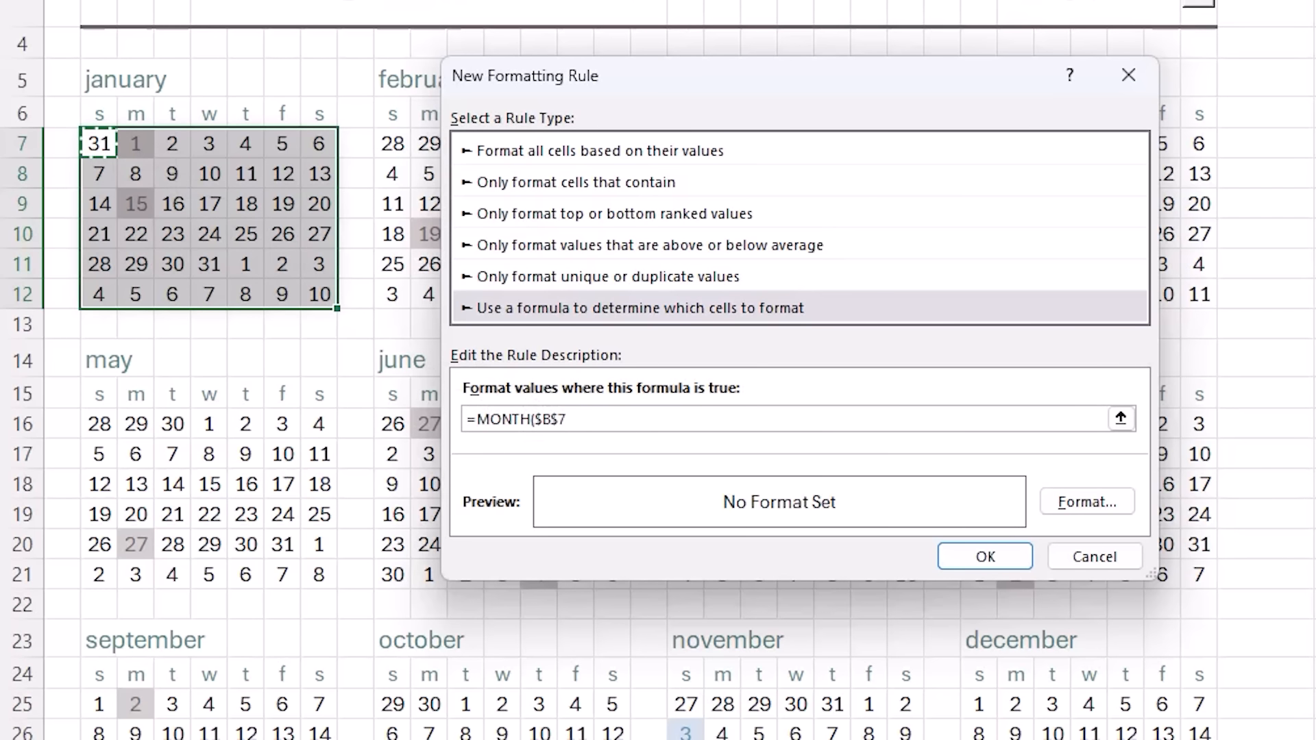
pyautogui.press('F4')
pyautogui.press('F4')
pyautogui.press('F4')
pyautogui.write(')<>')
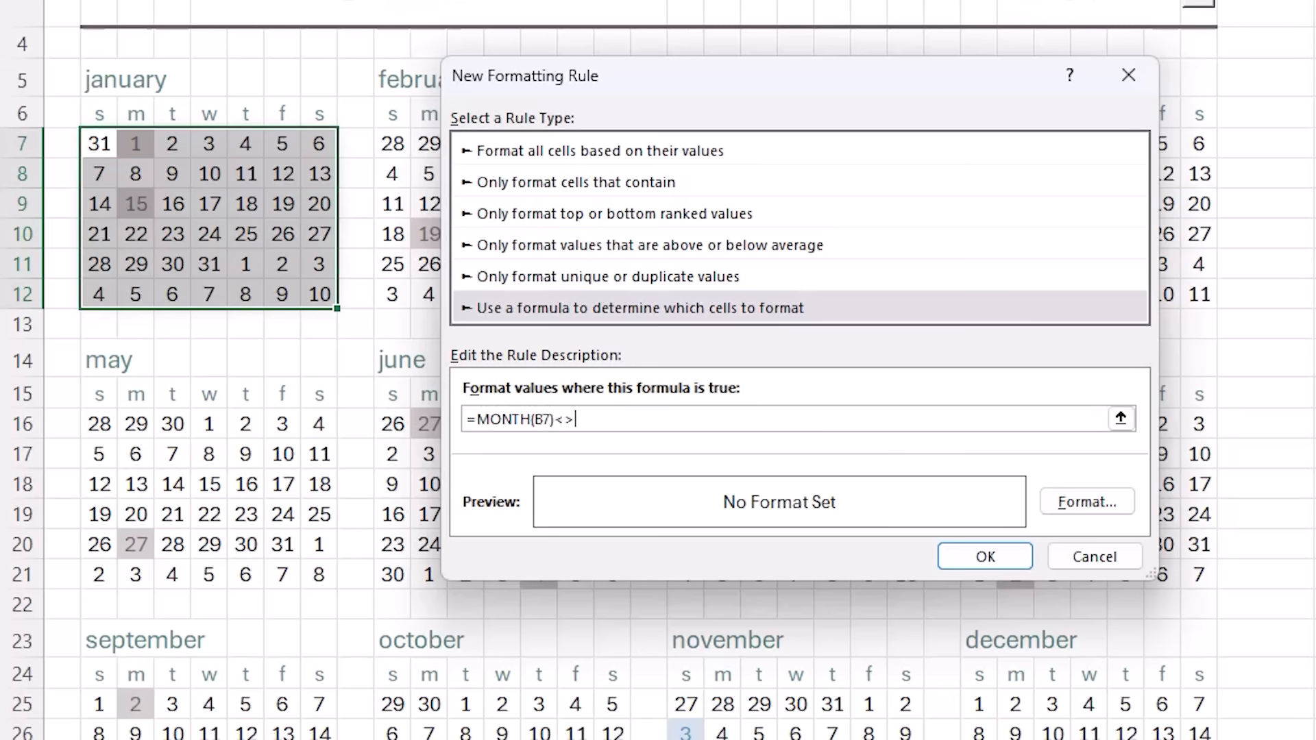
pyautogui.write('MONTH(')
pyautogui.click(96, 79)
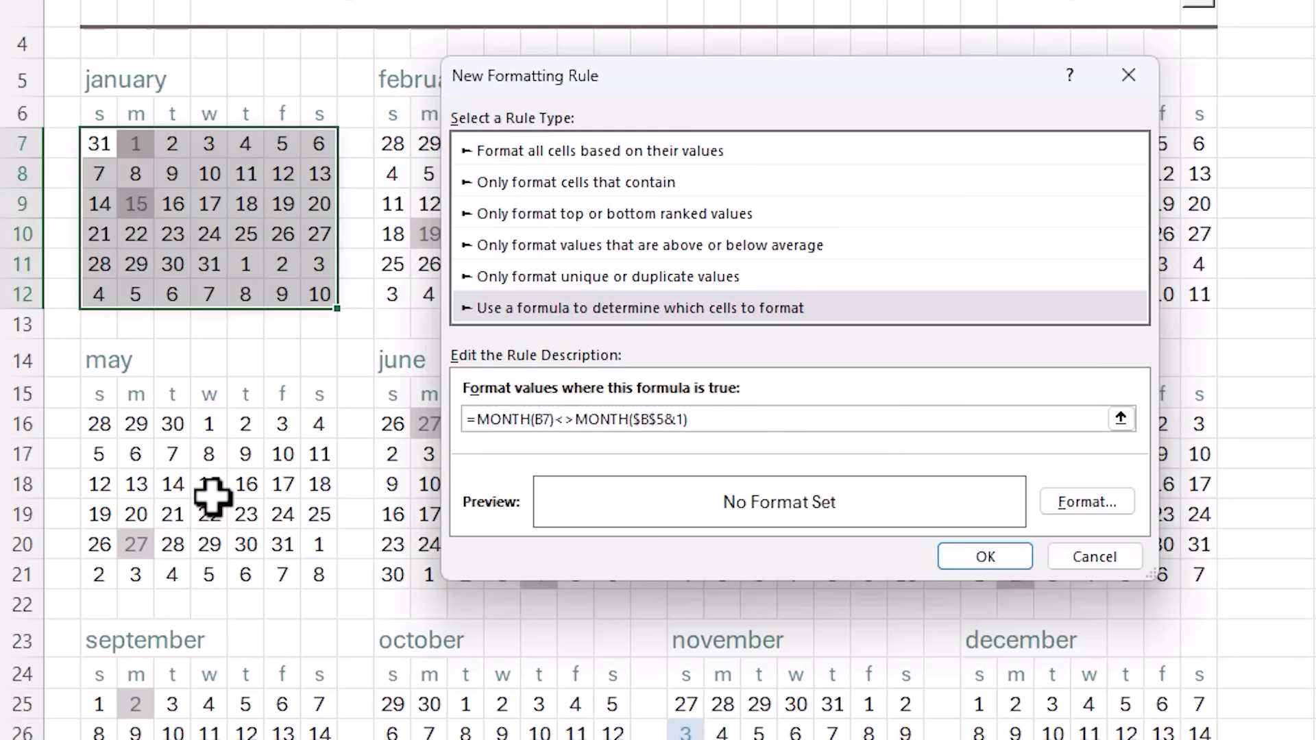
# - Give out-of-month dates white font and white fill, and apply the rule
pyautogui.click(1101, 503)
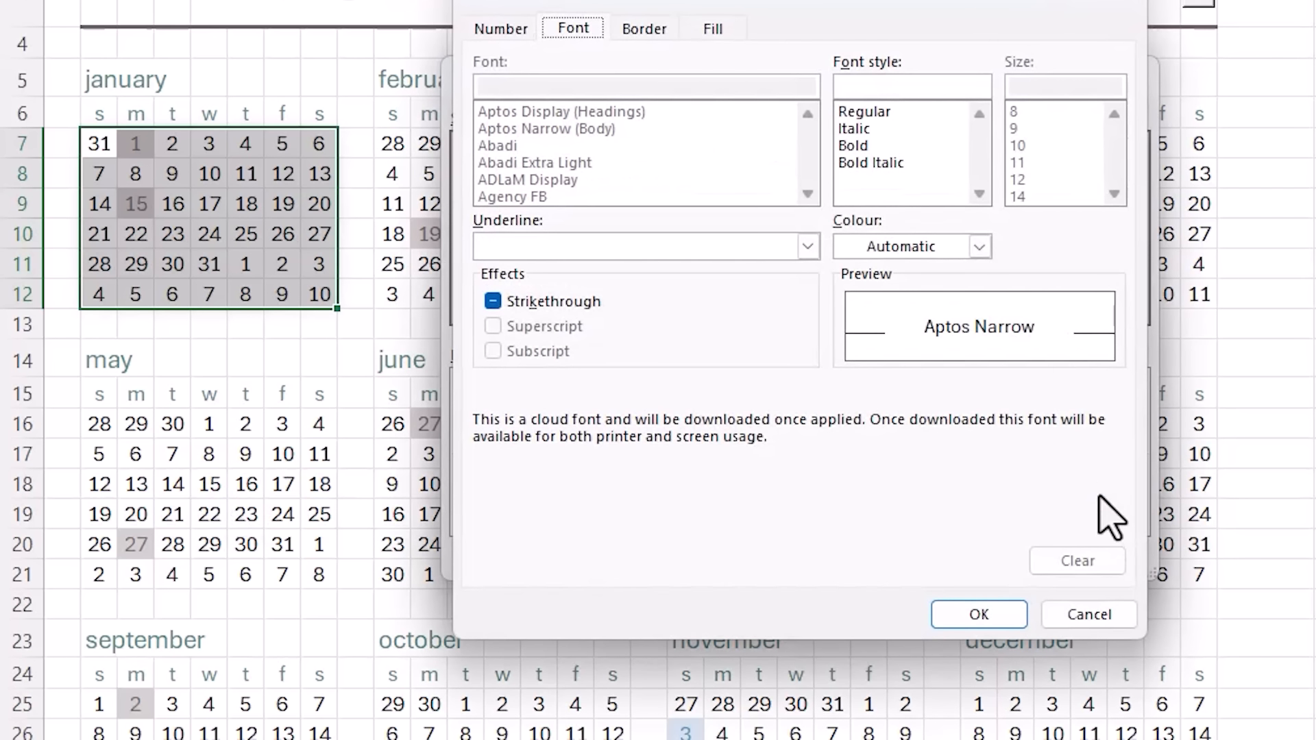
pyautogui.click(980, 247)
pyautogui.click(847, 352)
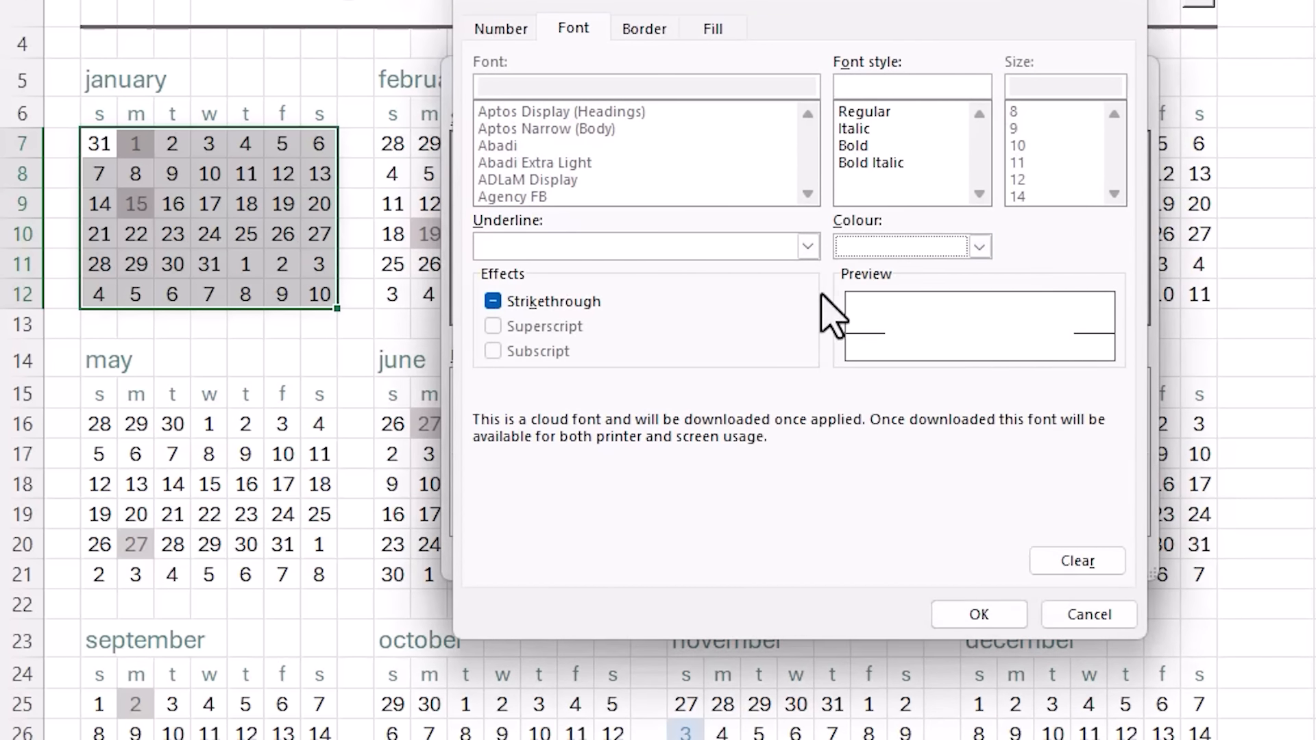
pyautogui.click(714, 28)
pyautogui.click(497, 123)
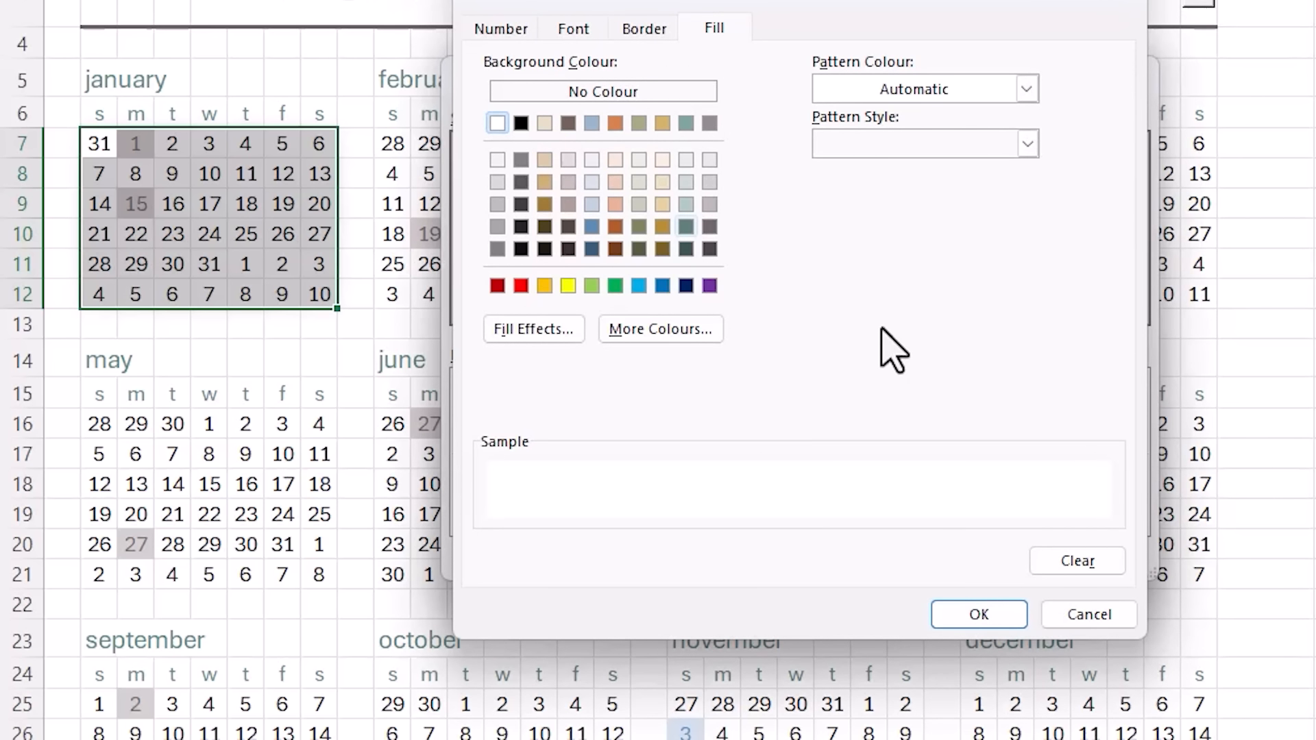
pyautogui.click(1007, 621)
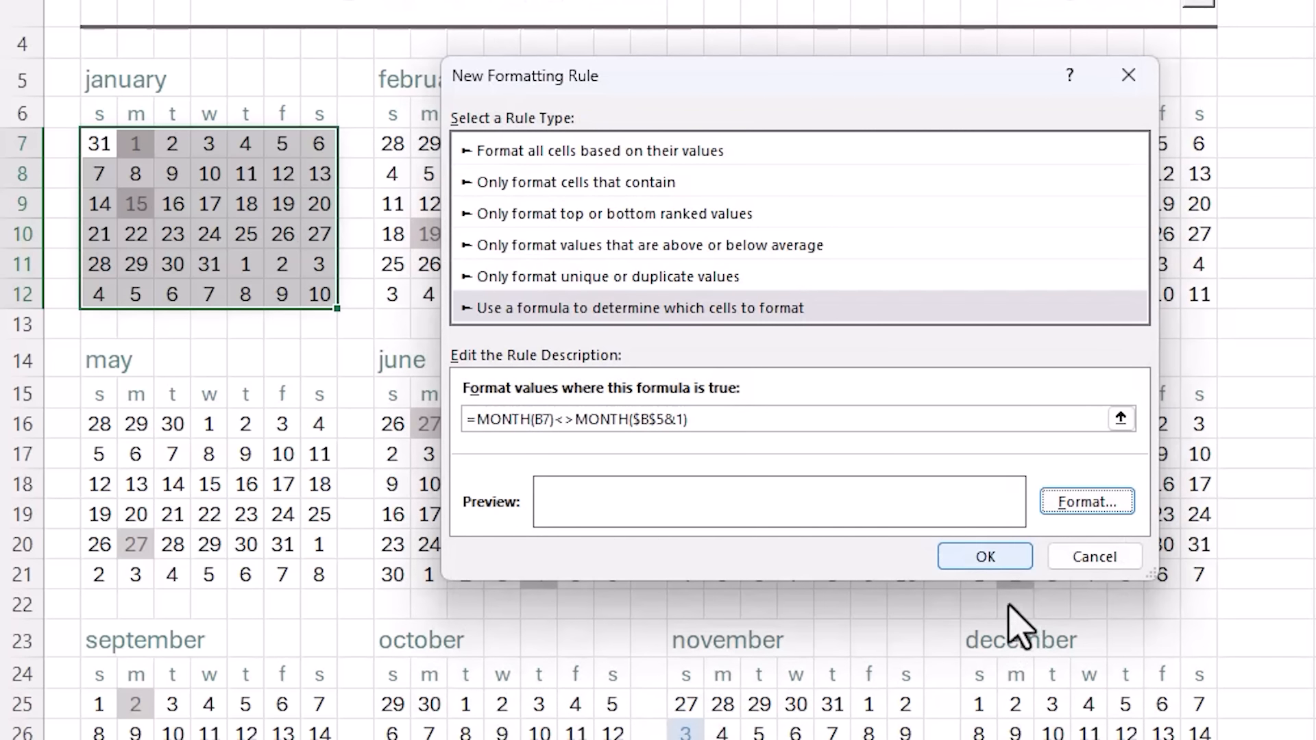
pyautogui.click(1012, 558)
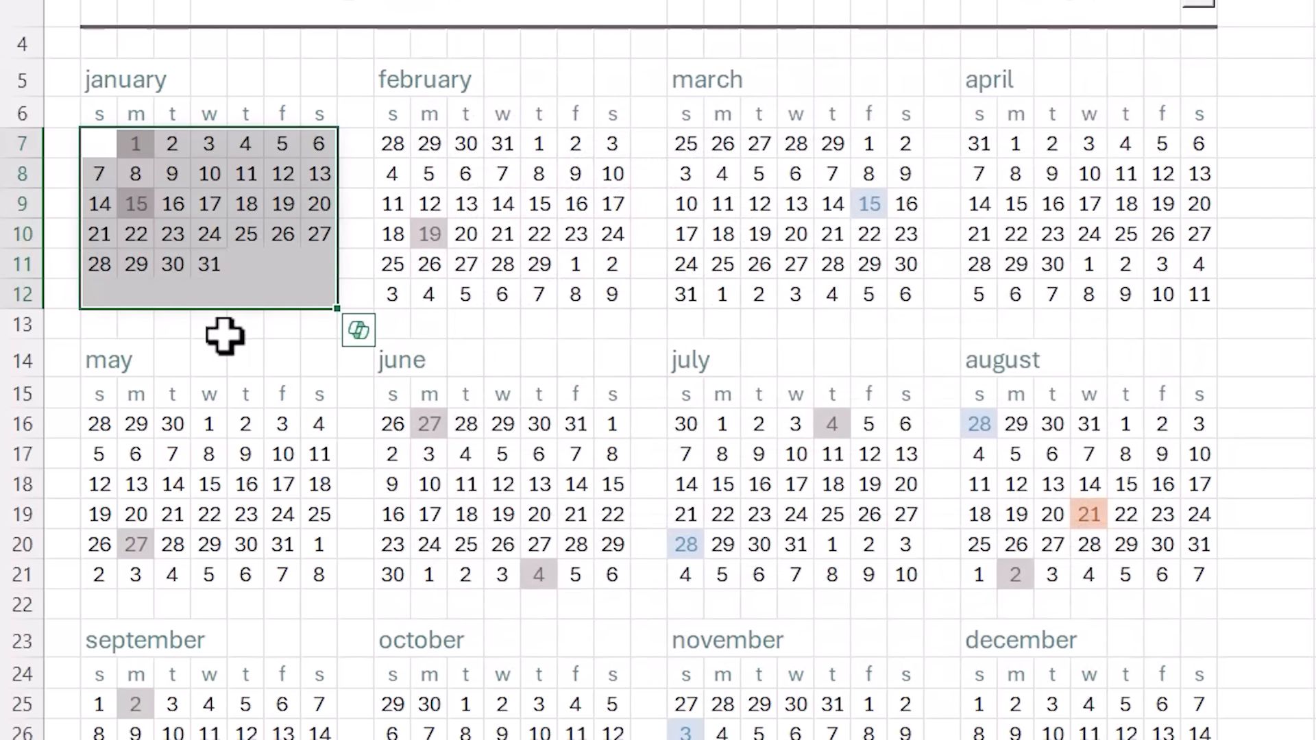
# - Turn off the sheet gridlines from the View tab
pyautogui.click(221, 345)
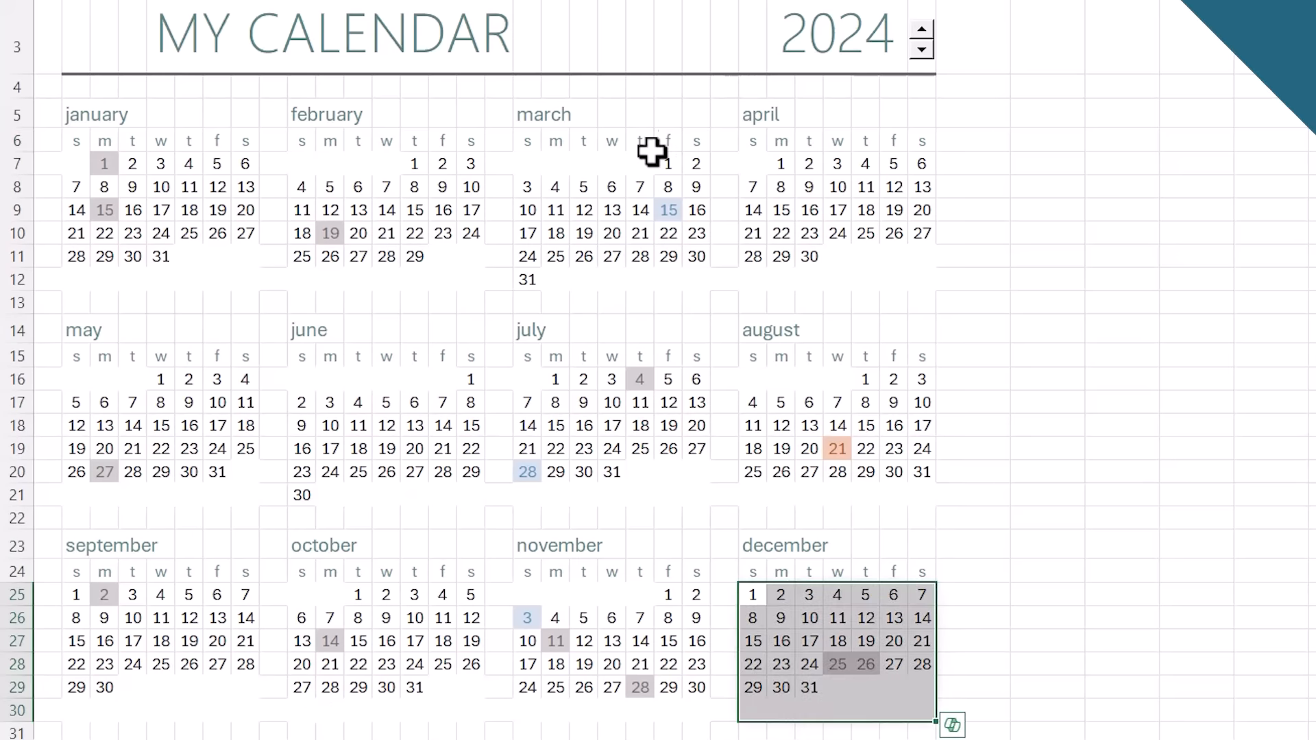
pyautogui.click(648, 146)
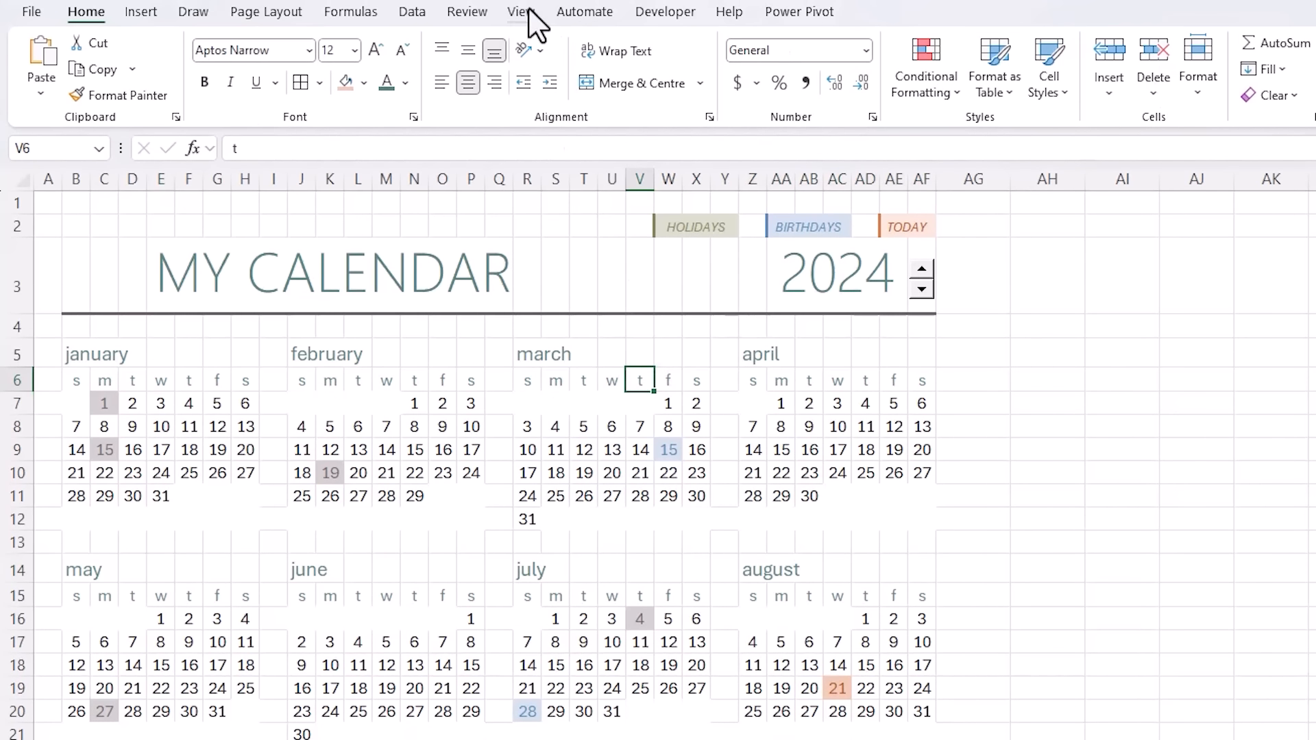
pyautogui.click(528, 14)
pyautogui.click(583, 69)
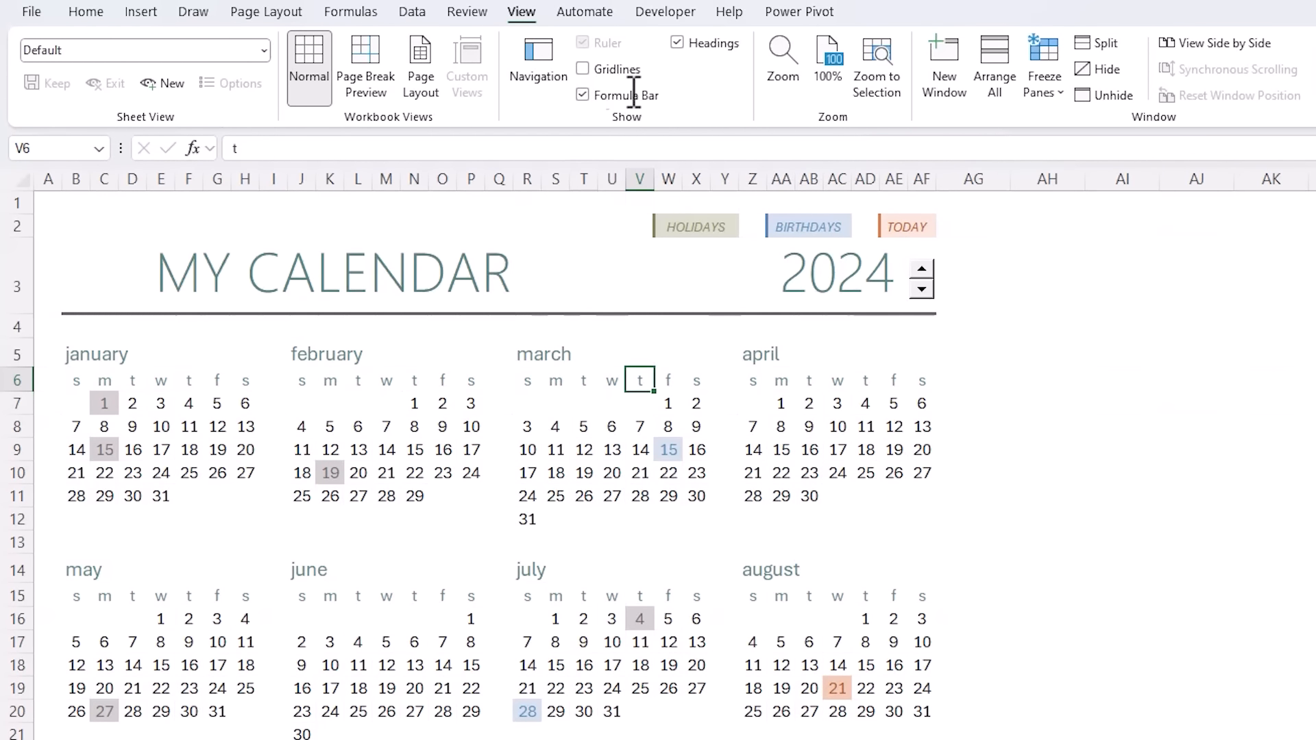
pyautogui.click(1047, 325)
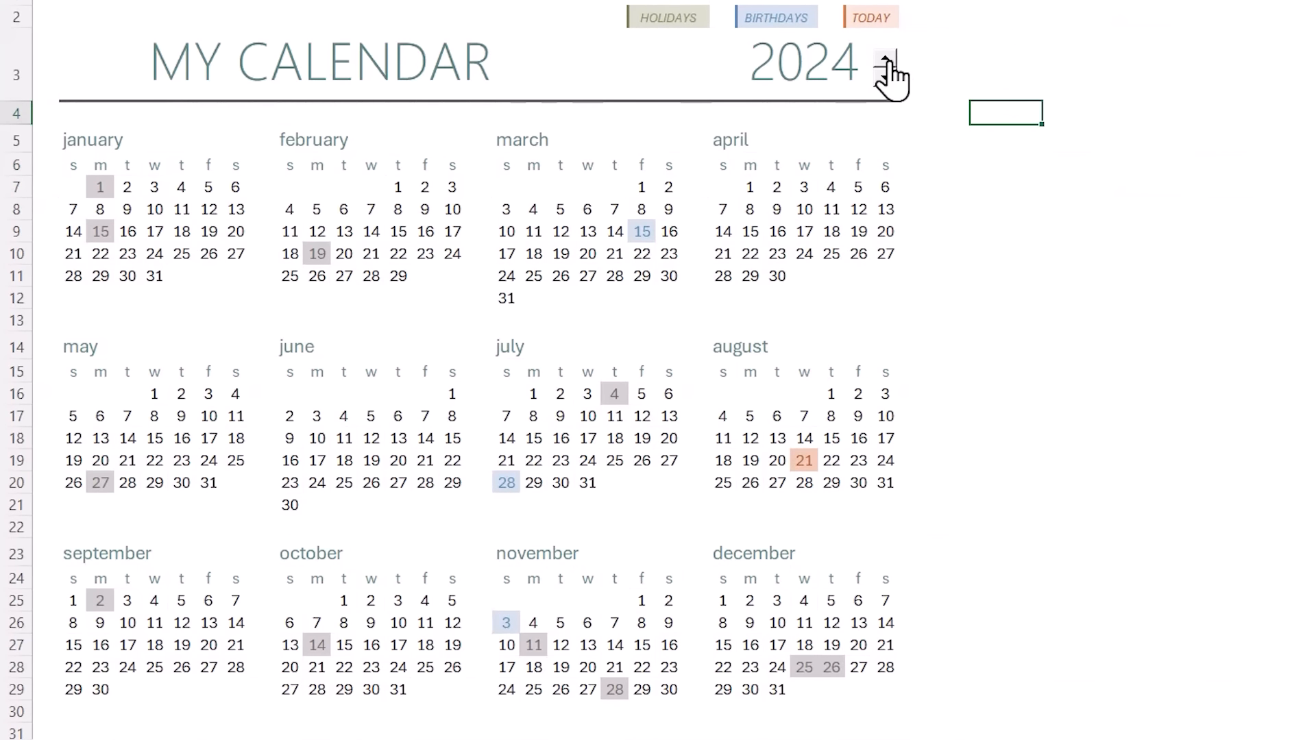
# - Test the year spinner up to 2026 and back down to 2024
pyautogui.click(886, 60)
pyautogui.click(886, 59)
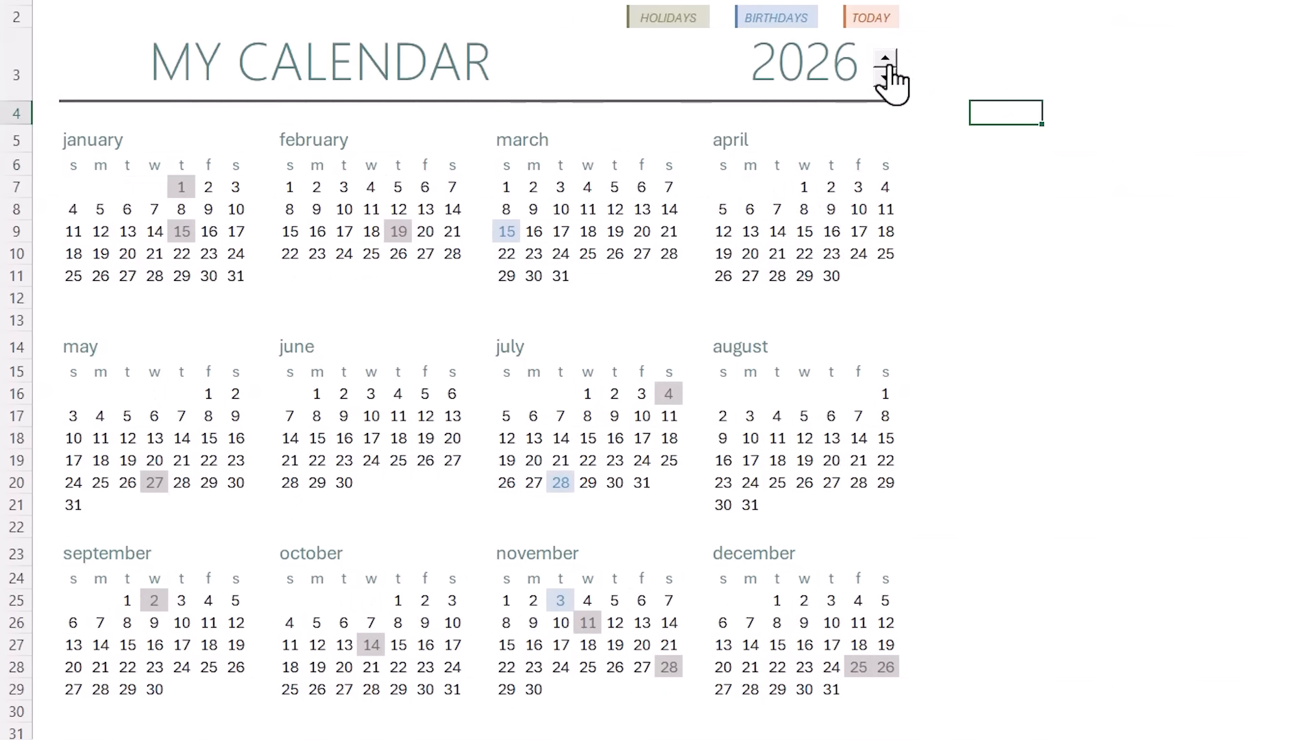
pyautogui.click(886, 77)
pyautogui.click(886, 77)
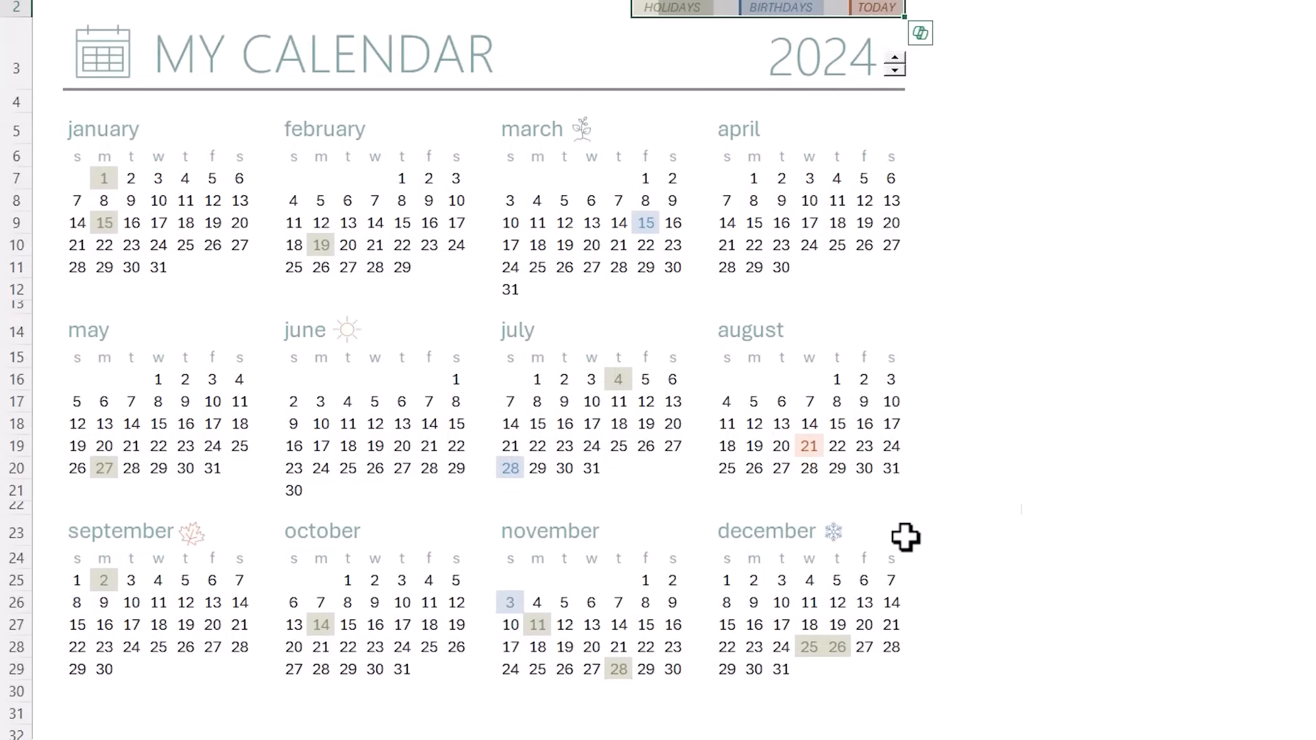
# - Select the calendar icon by the title and the plant icon by March, then deselect
pyautogui.click(1104, 478)
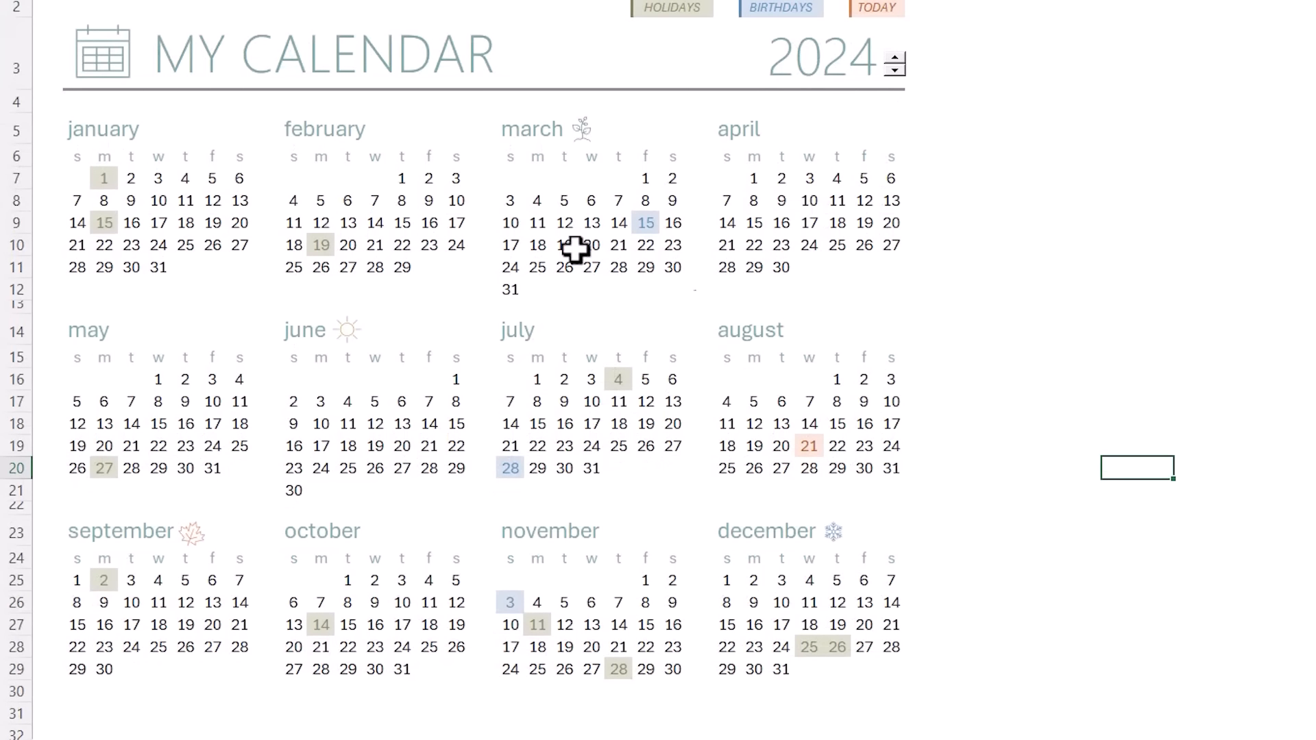
pyautogui.click(124, 58)
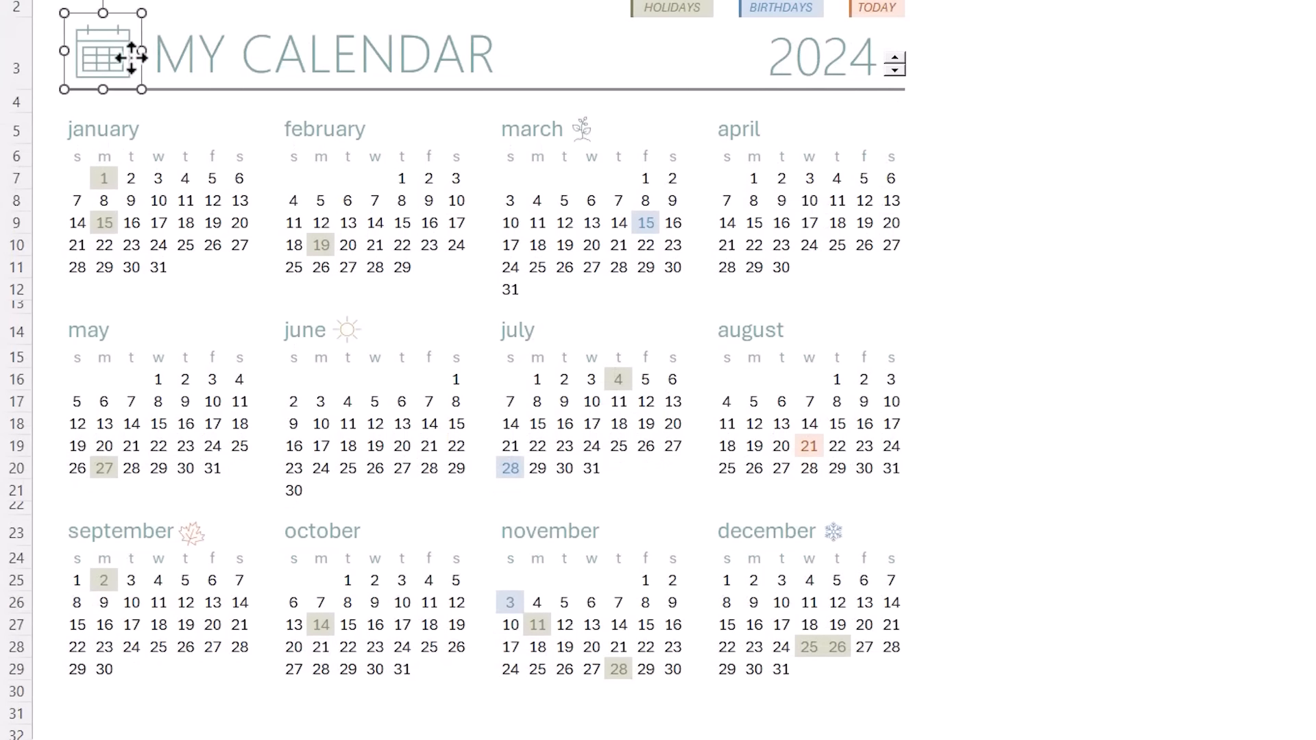
pyautogui.click(585, 131)
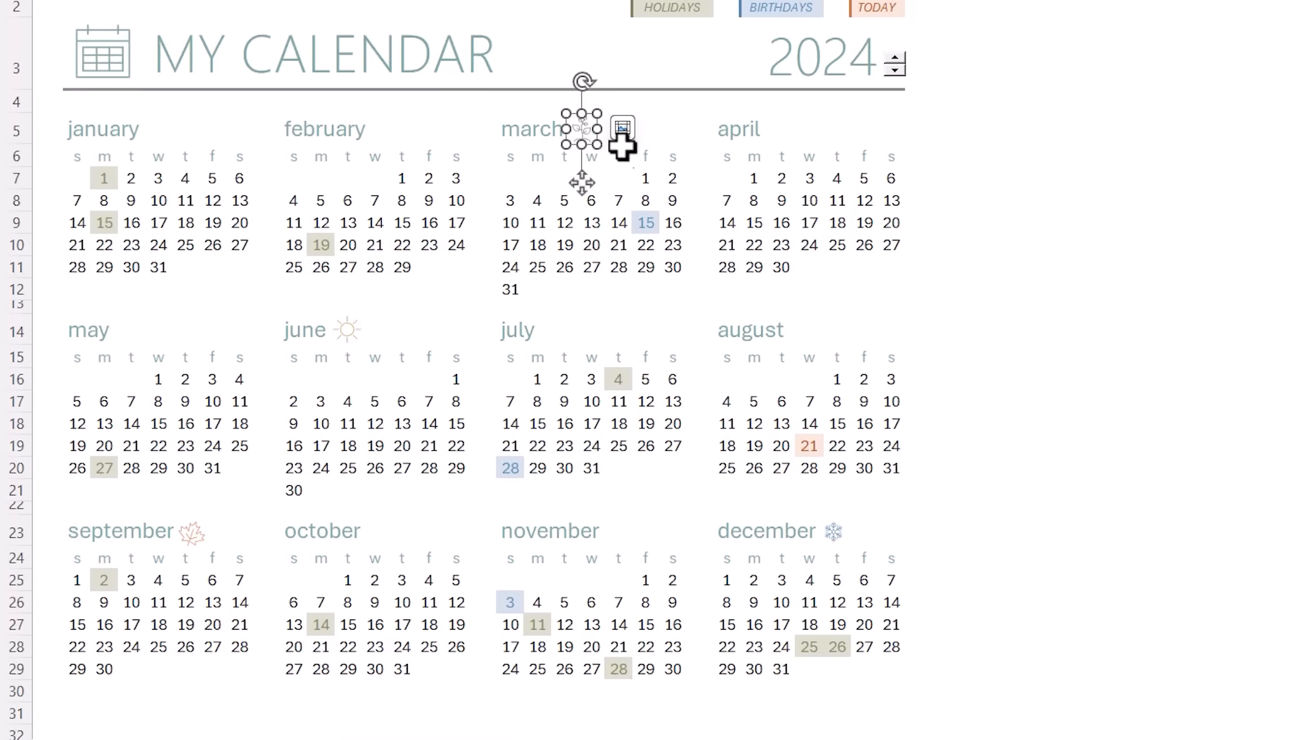
pyautogui.click(974, 308)
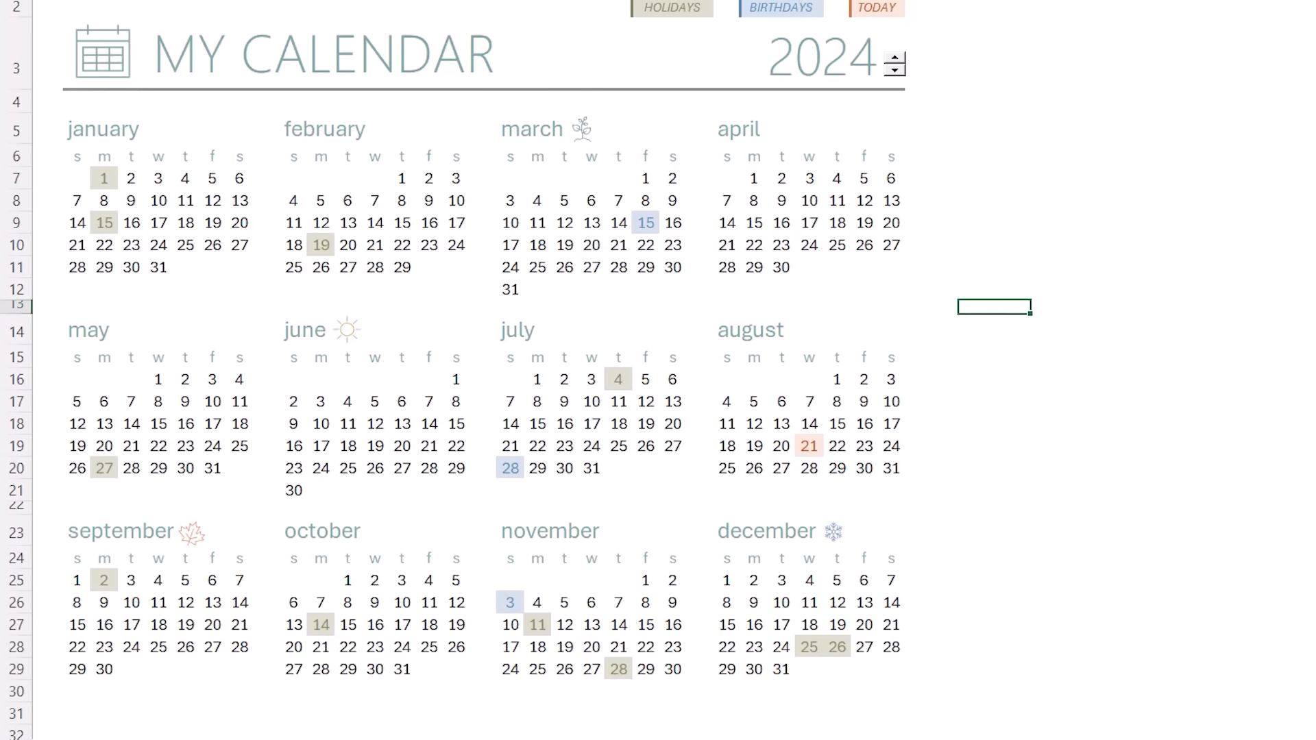
# - Search the stock Icons library for 'cal' and pick a calendar icon
pyautogui.click(172, 10)
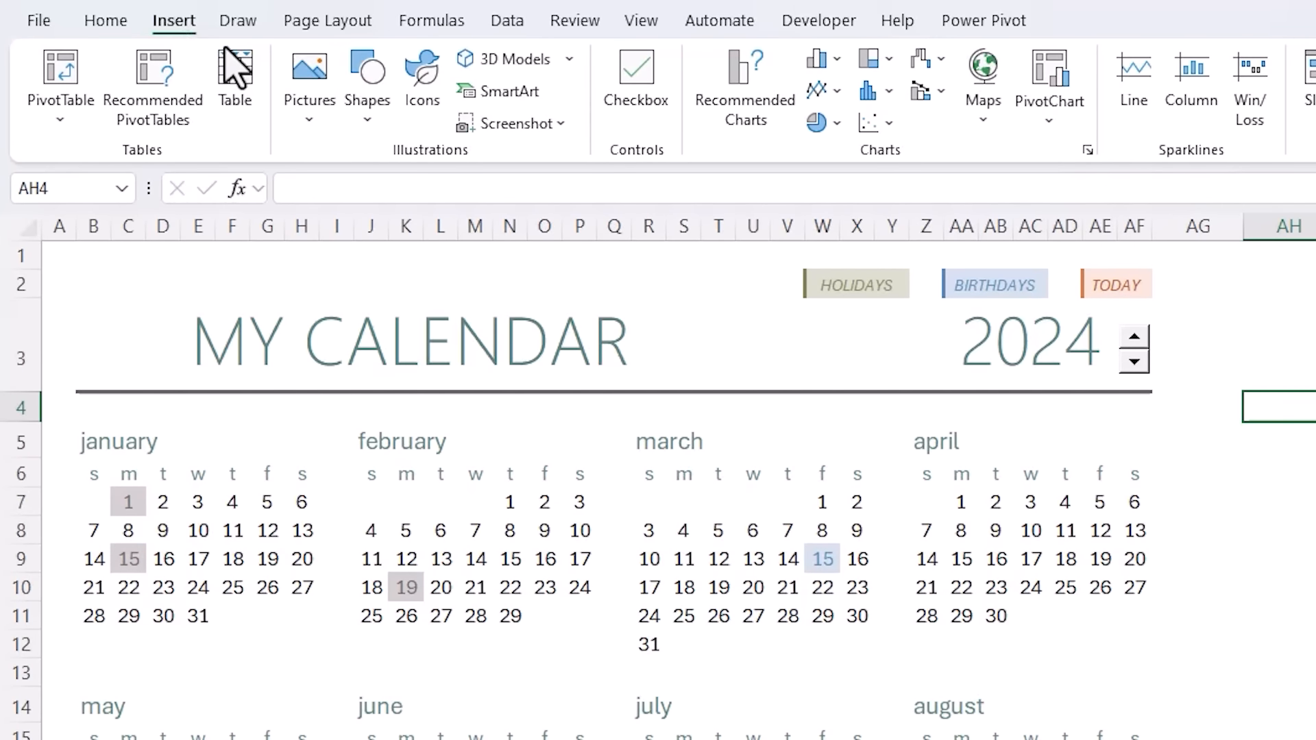
pyautogui.click(423, 124)
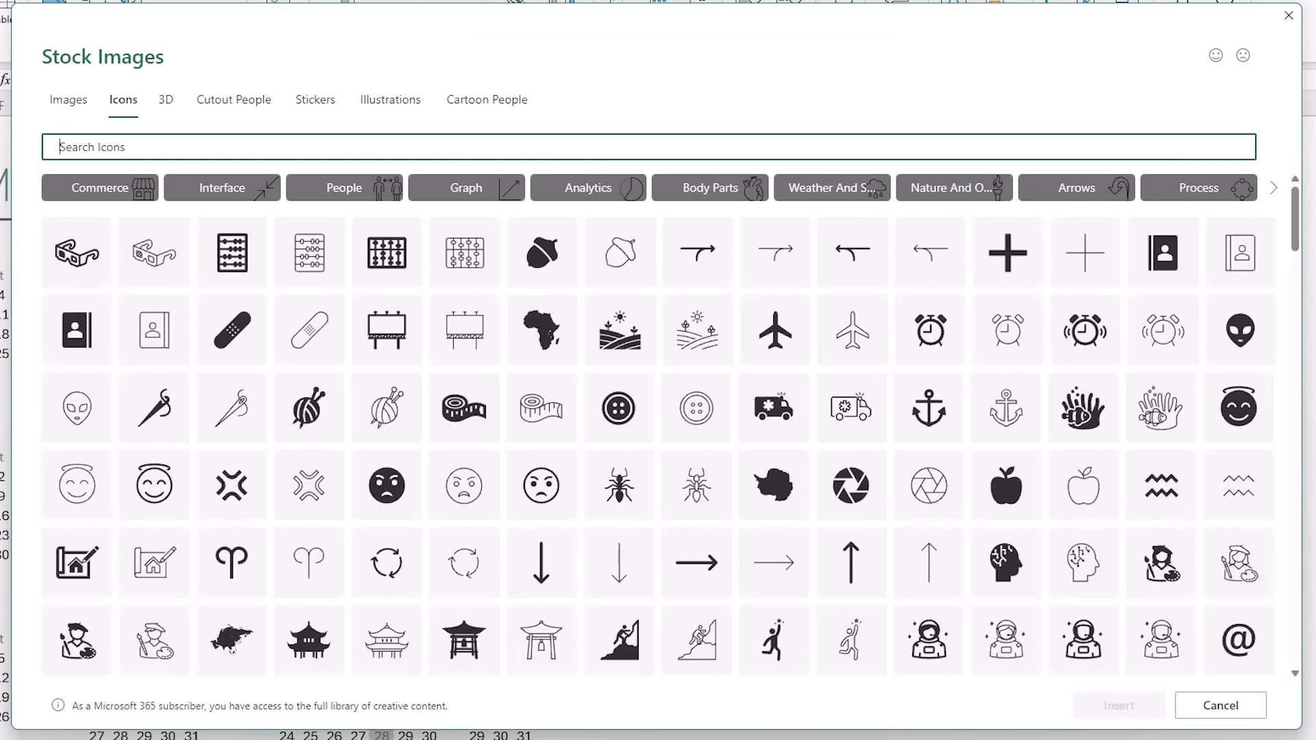
pyautogui.write('calendar')
pyautogui.click(389, 227)
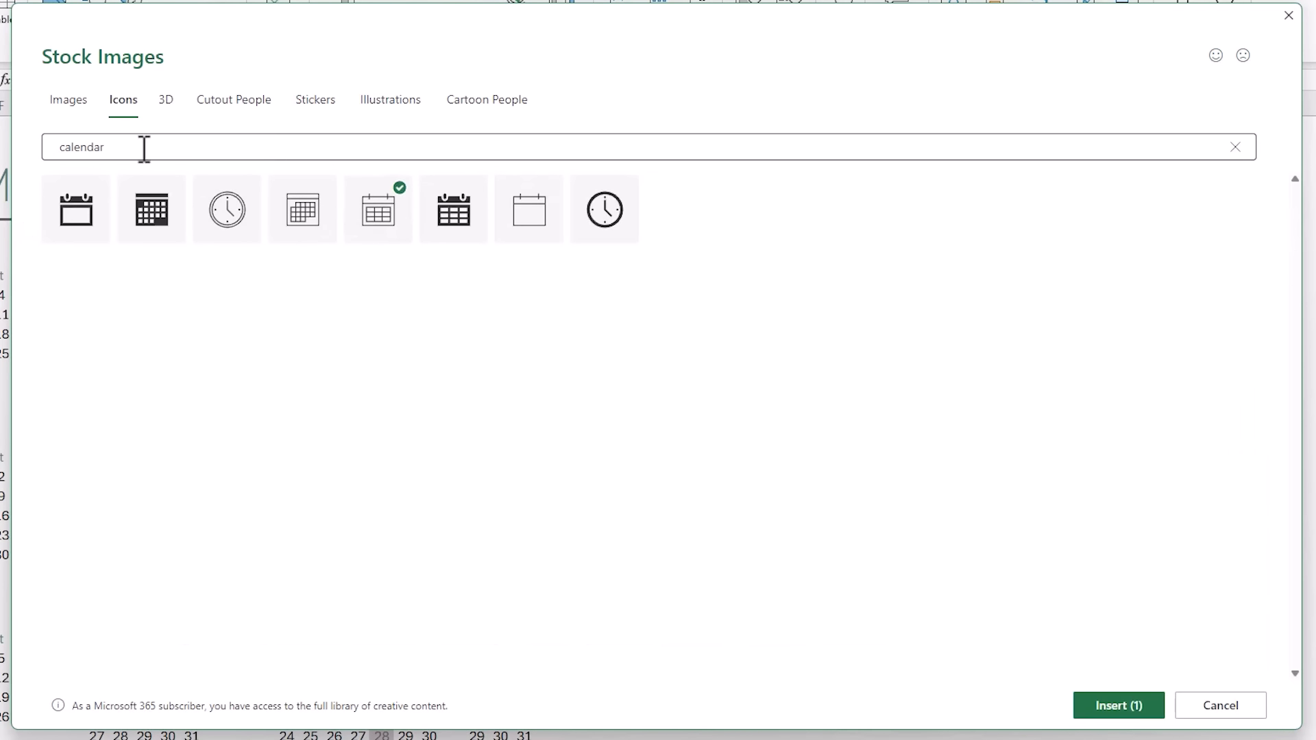